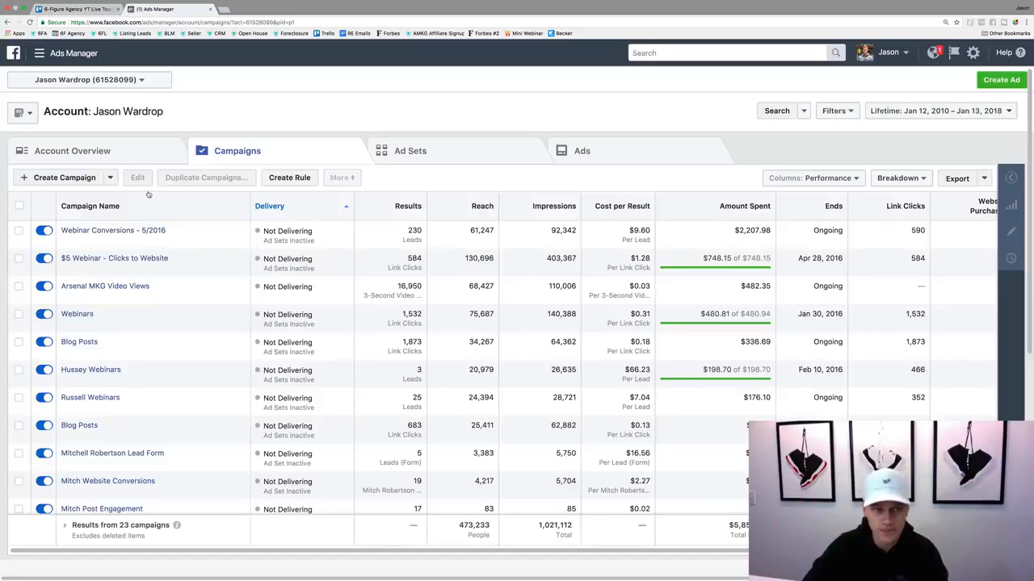
# Step: Start a new campaign from scratch, discarding the saved draft, and choose Traffic as the marketing objective
pyautogui.click(73, 180)
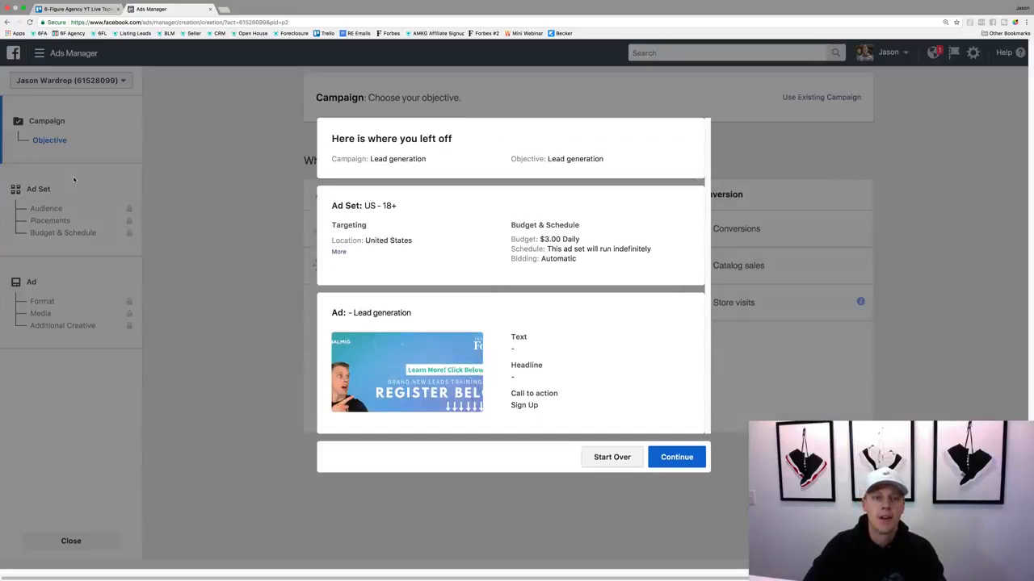
pyautogui.click(611, 457)
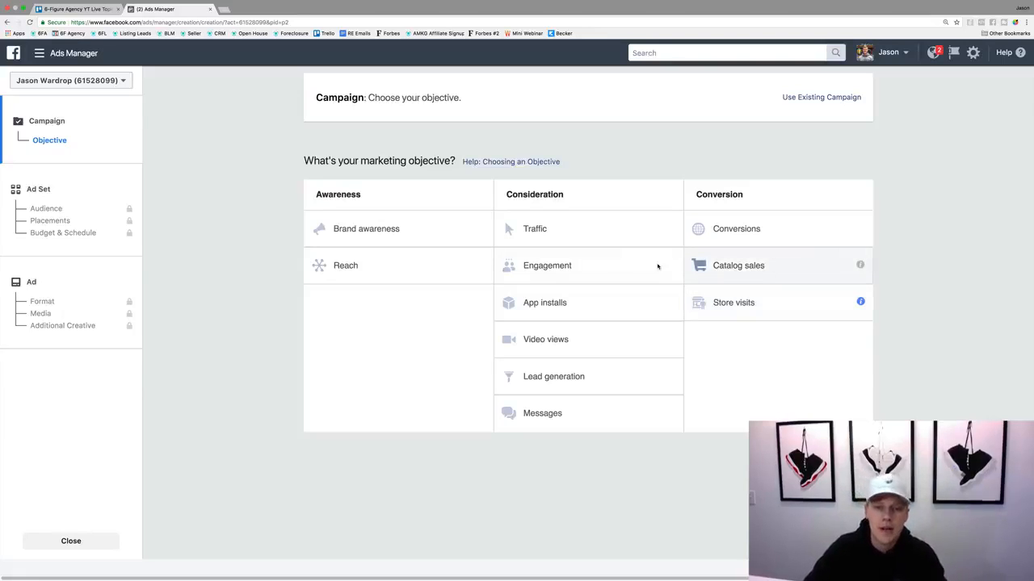
pyautogui.click(565, 229)
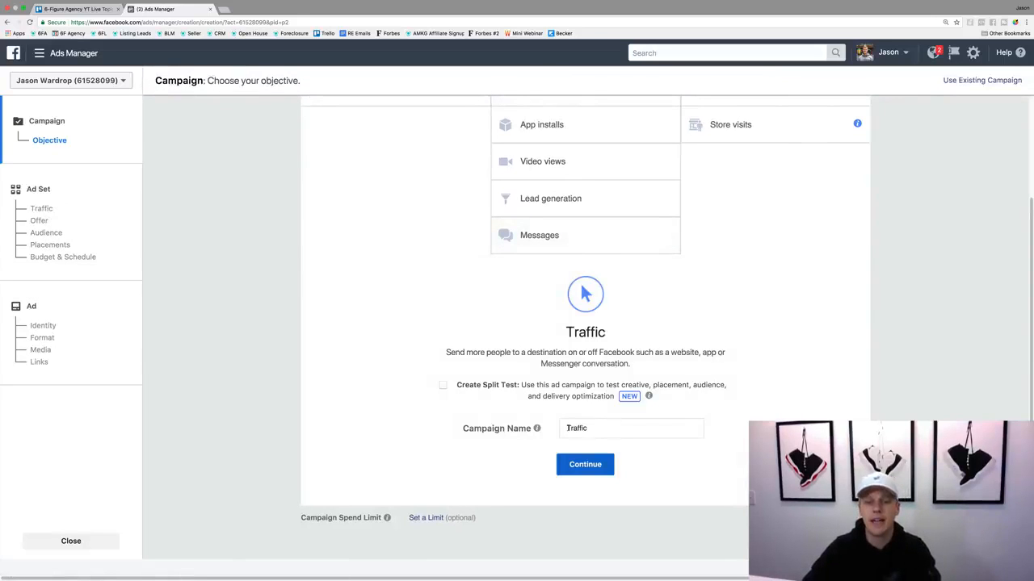
# Step: Name the campaign "Demo Traffic Campaign" and continue to the ad set settings
pyautogui.moveTo(588, 429); pyautogui.dragTo(554, 430)
pyautogui.write('Demo ')
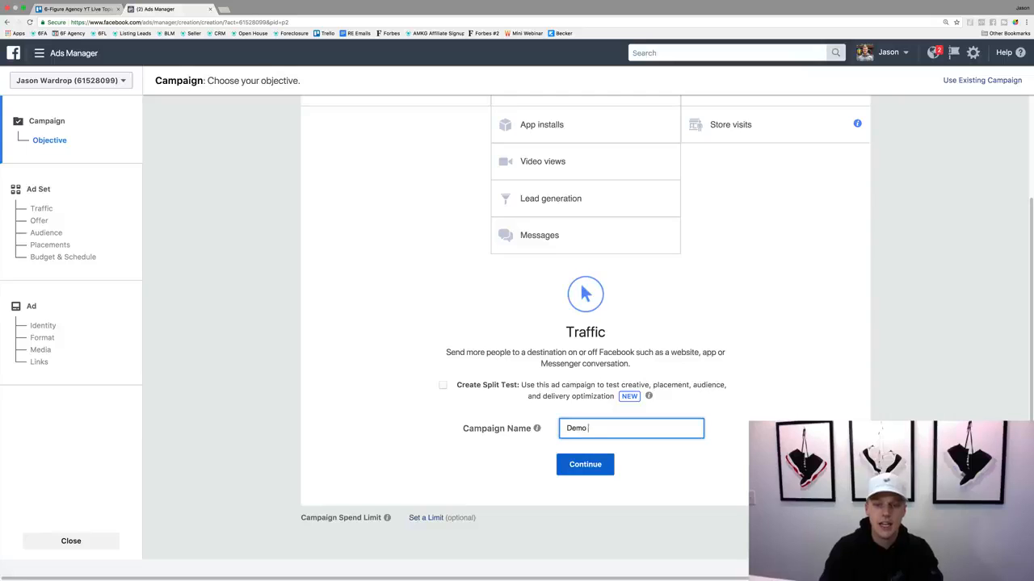
pyautogui.write('Traffic Campai')
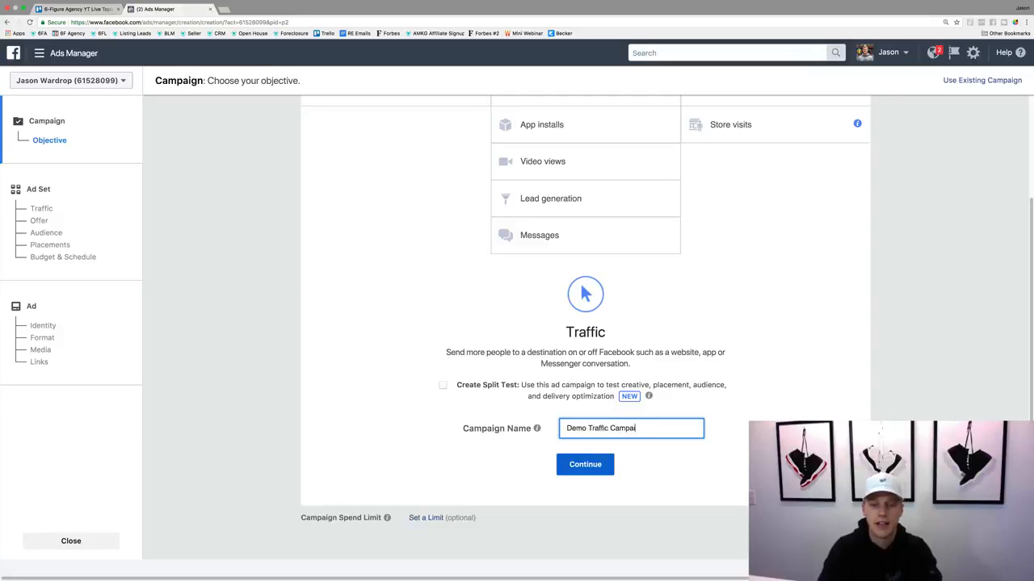
pyautogui.write('gn')
pyautogui.click(564, 466)
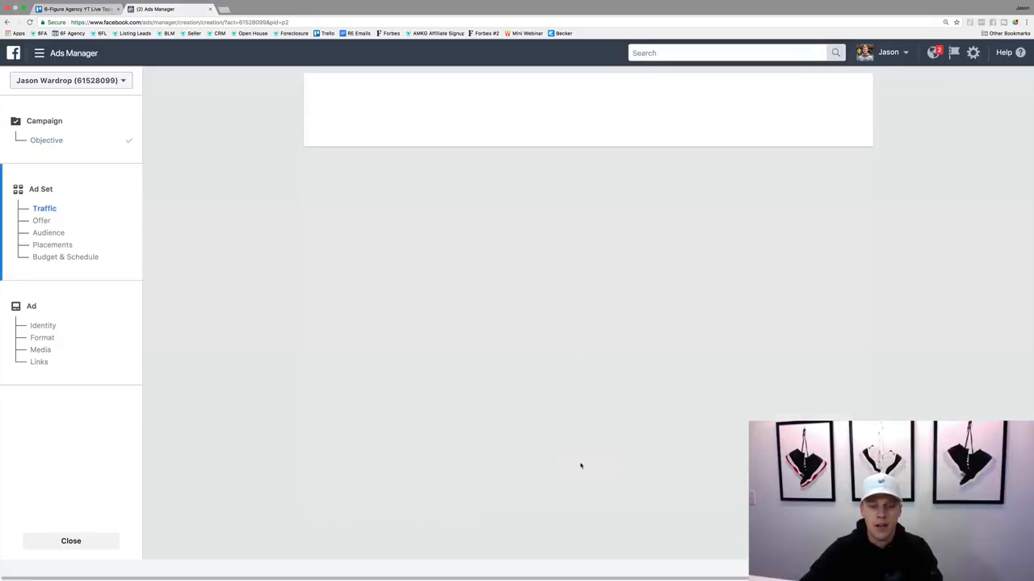
# Step: Look through the ad set settings as far as Budget & Schedule, and revisit the campaign objective before returning to the ad set
pyautogui.scroll(-15, 556, 467)
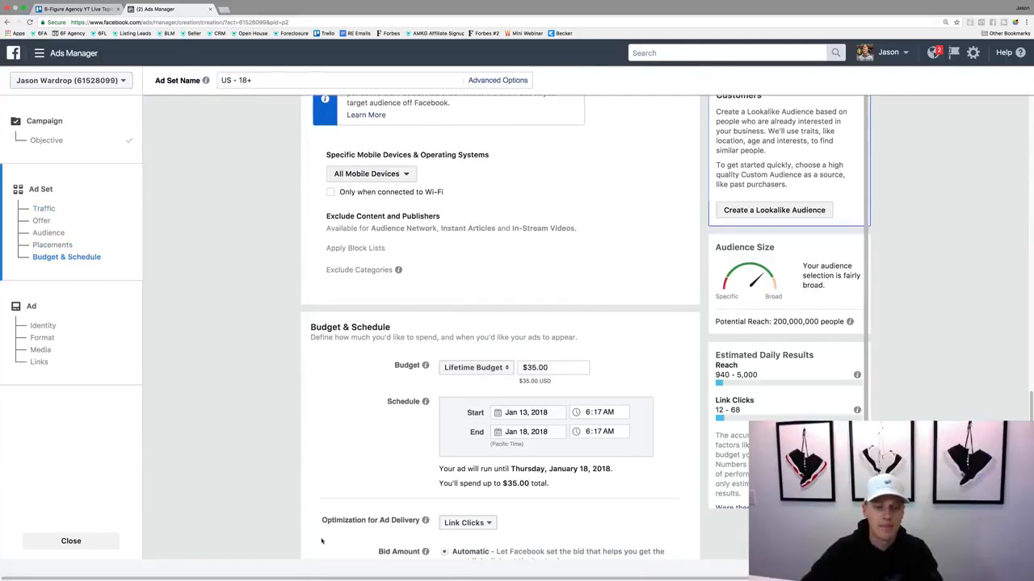
pyautogui.scroll(-3, 322, 540)
pyautogui.click(322, 541)
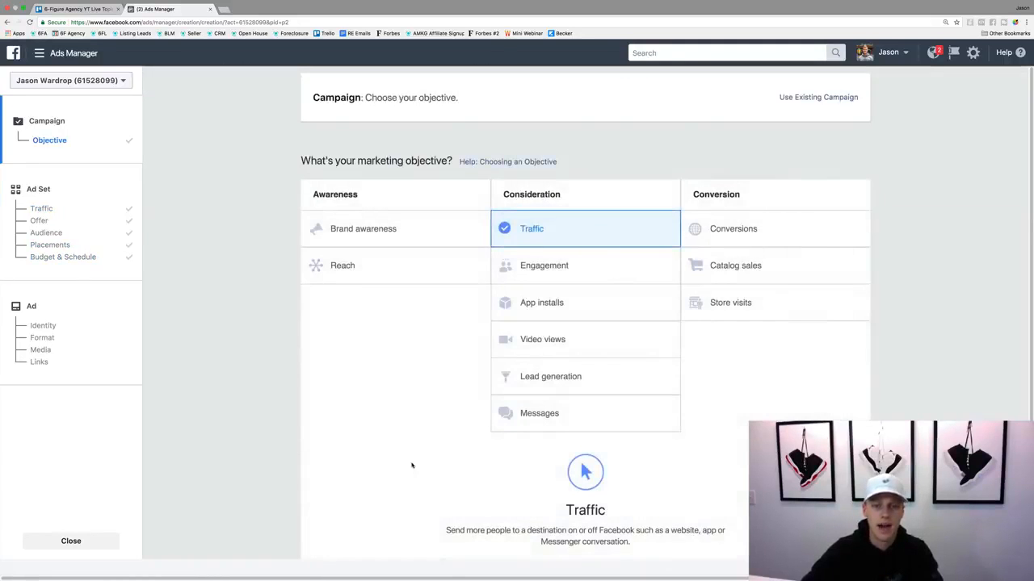
pyautogui.scroll(-4, 425, 457)
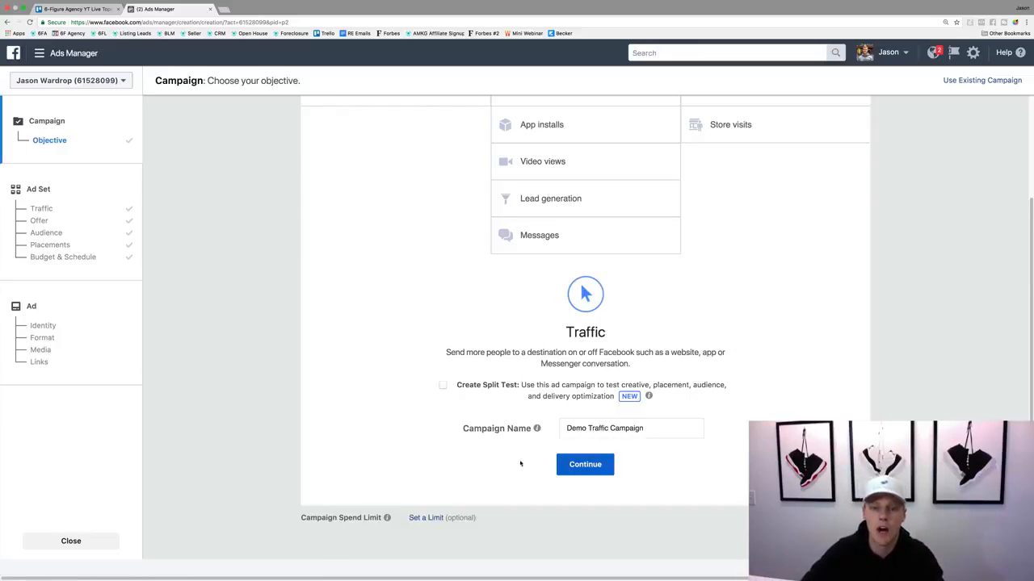
pyautogui.click(587, 465)
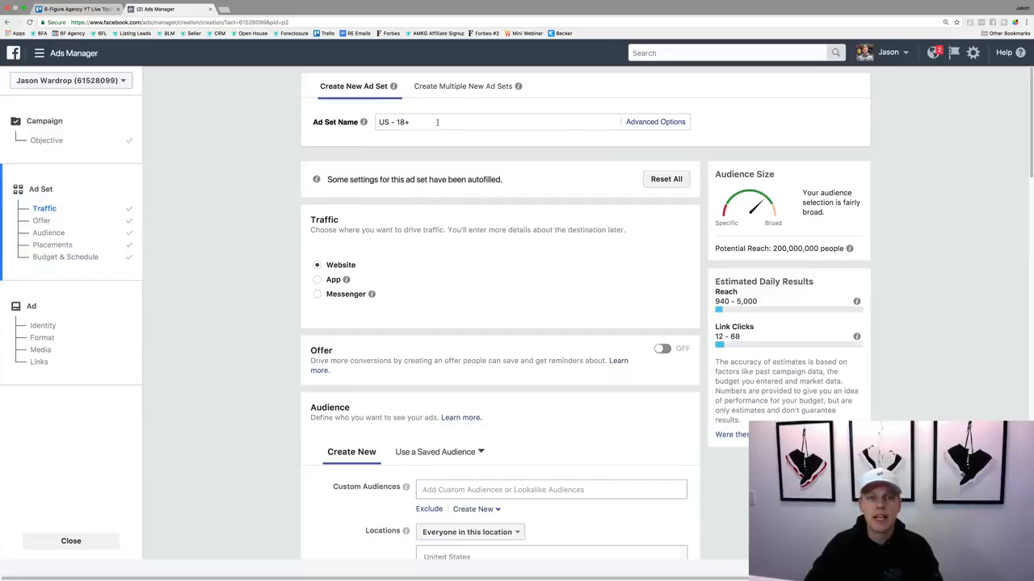
# Step: Rename the ad set as "Demo Traffic Ad Set -" and check the audience's potential reach
pyautogui.click(385, 116)
pyautogui.write('Demo T')
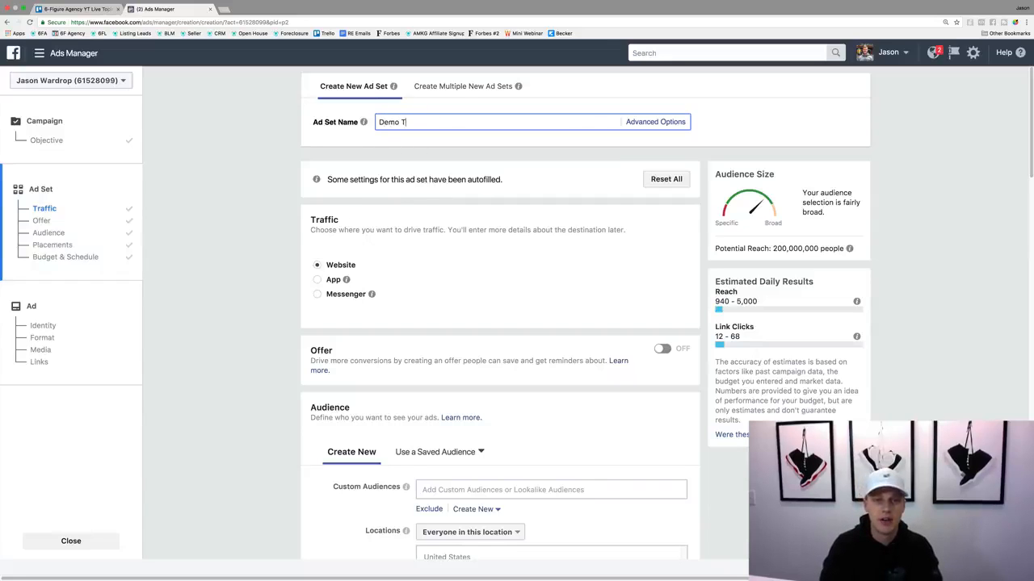
pyautogui.write('raffic A')
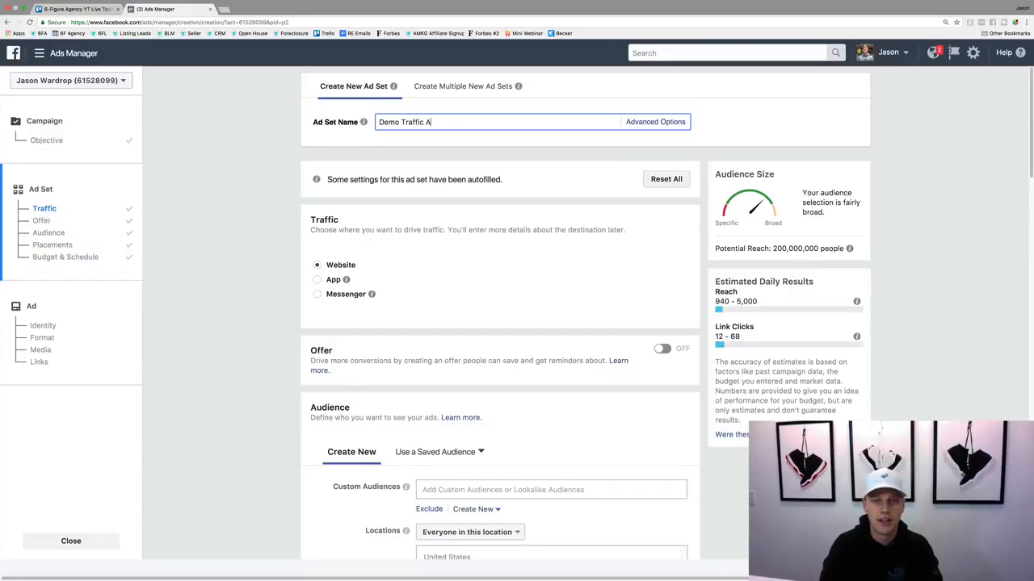
pyautogui.write('d Set -')
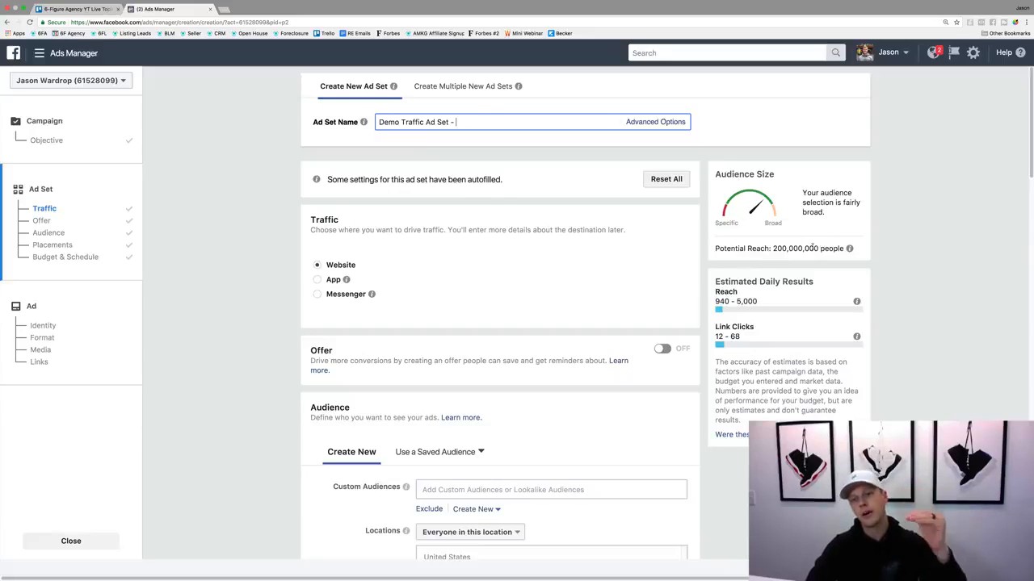
pyautogui.moveTo(774, 249); pyautogui.dragTo(818, 244)
pyautogui.click(817, 245)
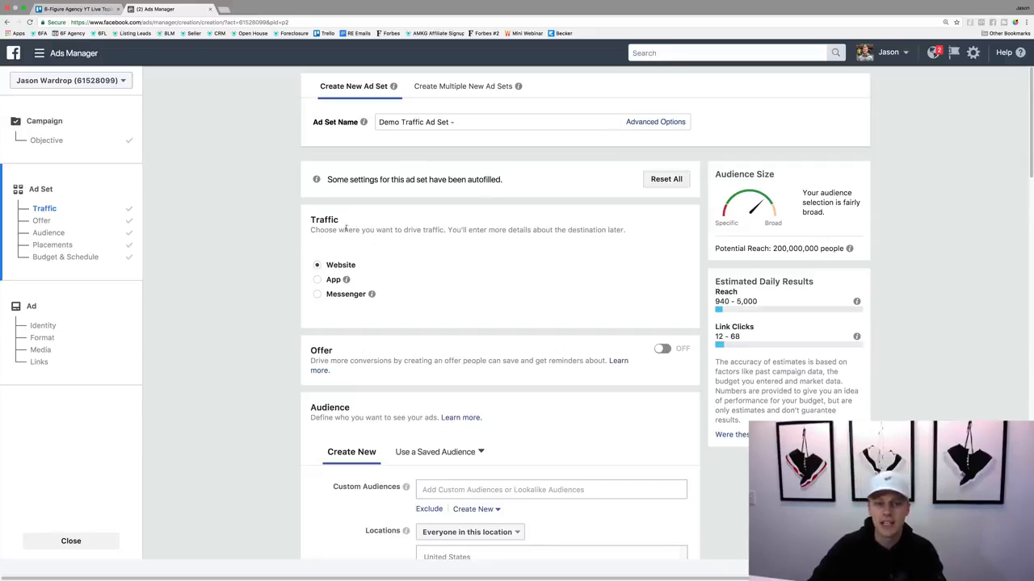
# Step: Replace United States with the city of Orlando, Florida as the audience's target location
pyautogui.scroll(-2, 337, 294)
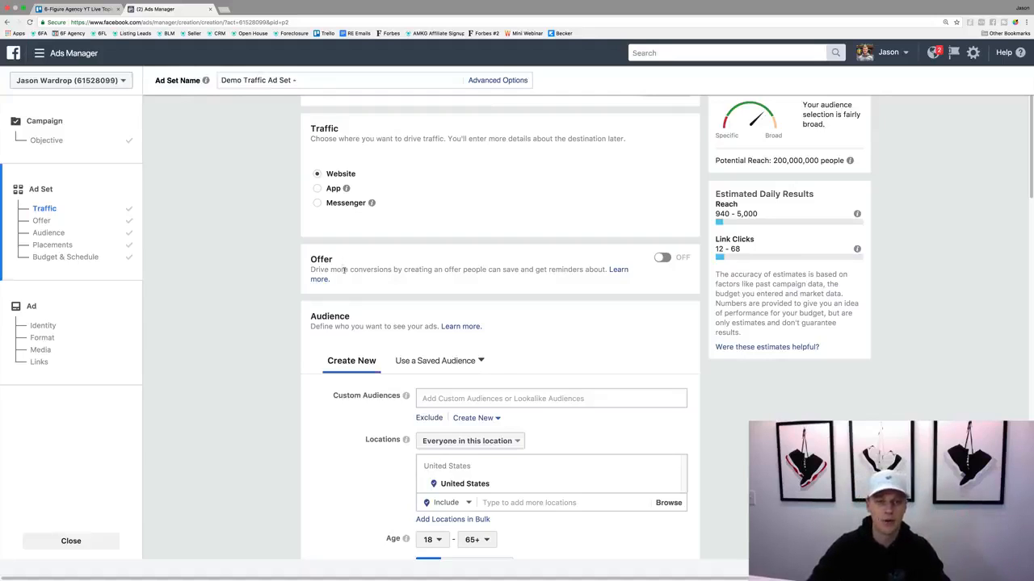
pyautogui.scroll(-3, 425, 309)
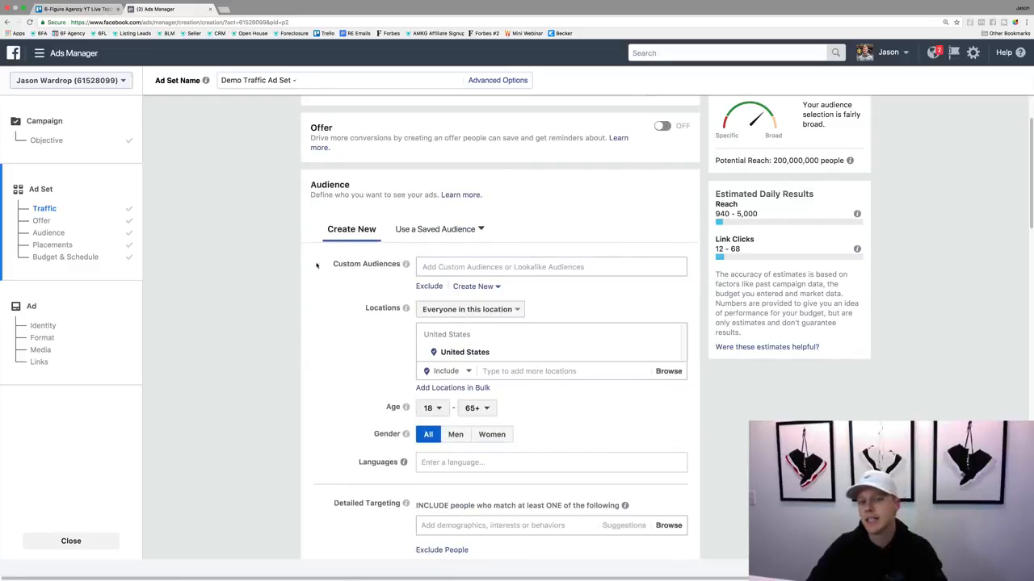
pyautogui.moveTo(329, 264); pyautogui.dragTo(401, 266)
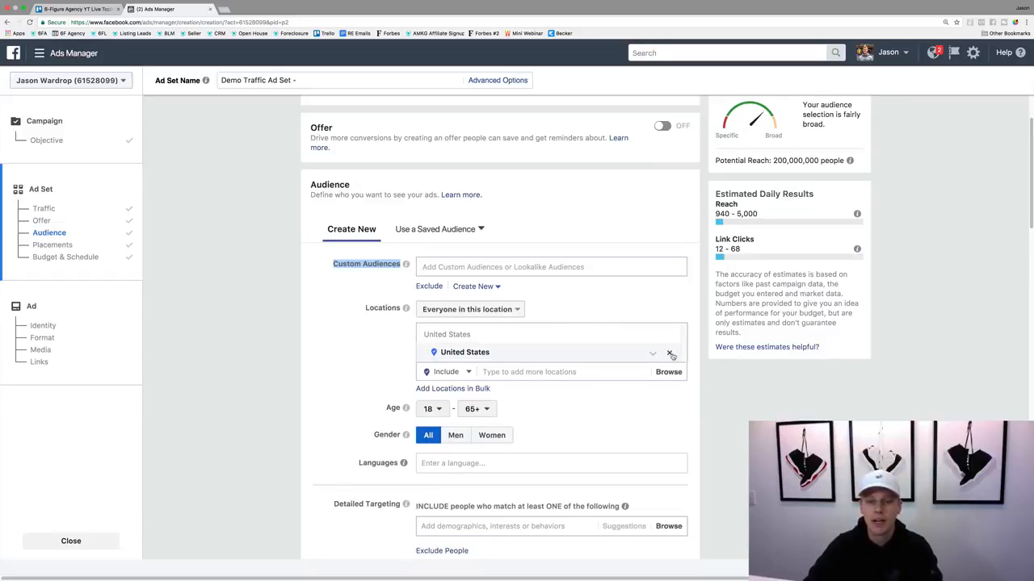
pyautogui.click(670, 354)
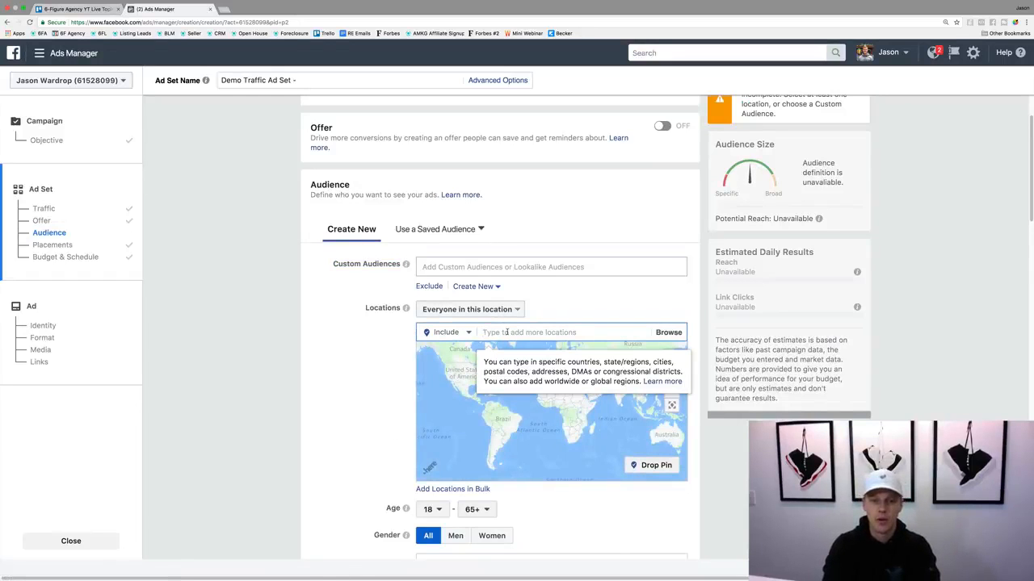
pyautogui.write('Orlando Fl')
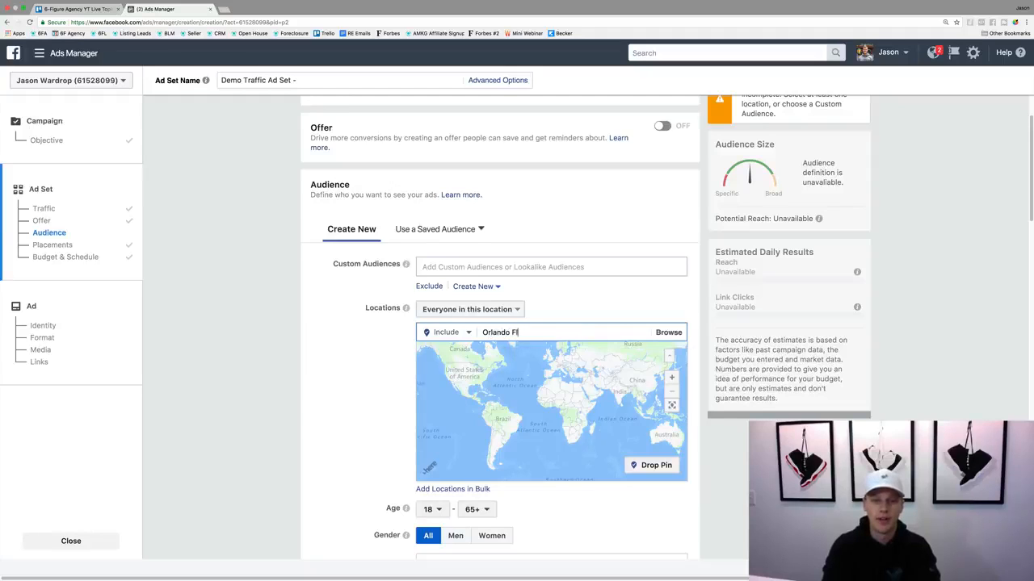
pyautogui.write('orida')
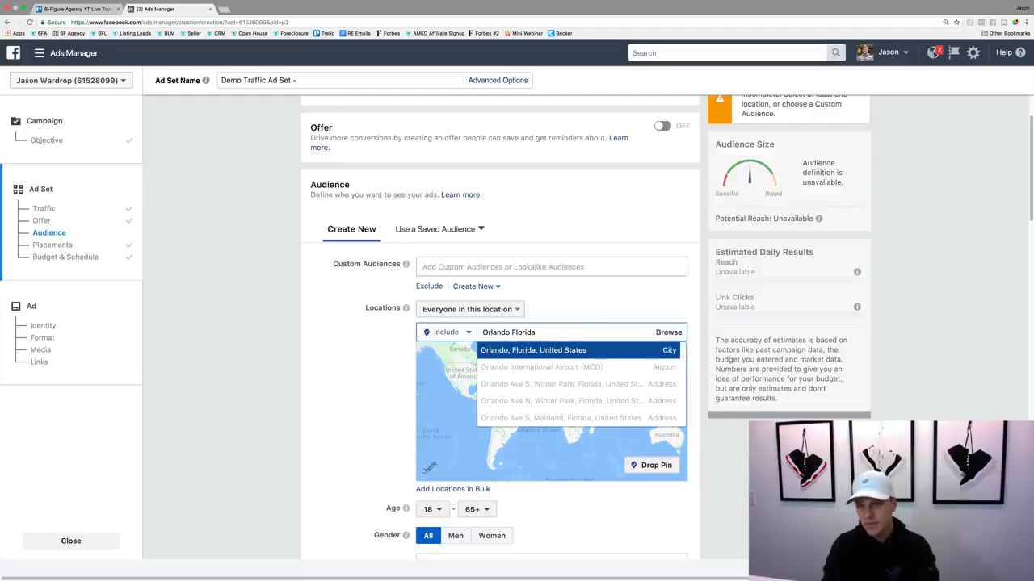
pyautogui.press('Return')
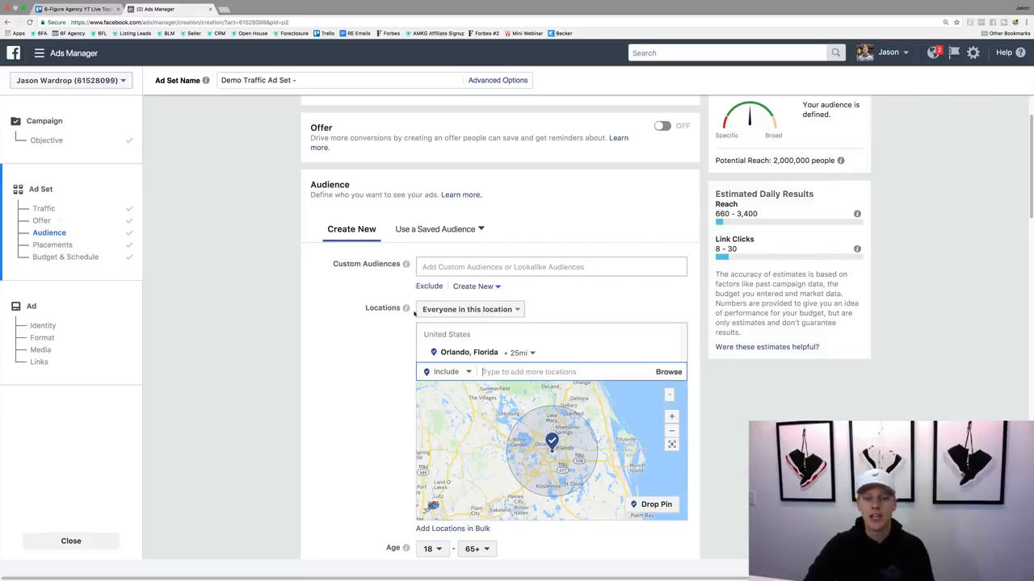
# Step: Limit the Orlando audience to people who live in this location and check its potential reach
pyautogui.click(476, 312)
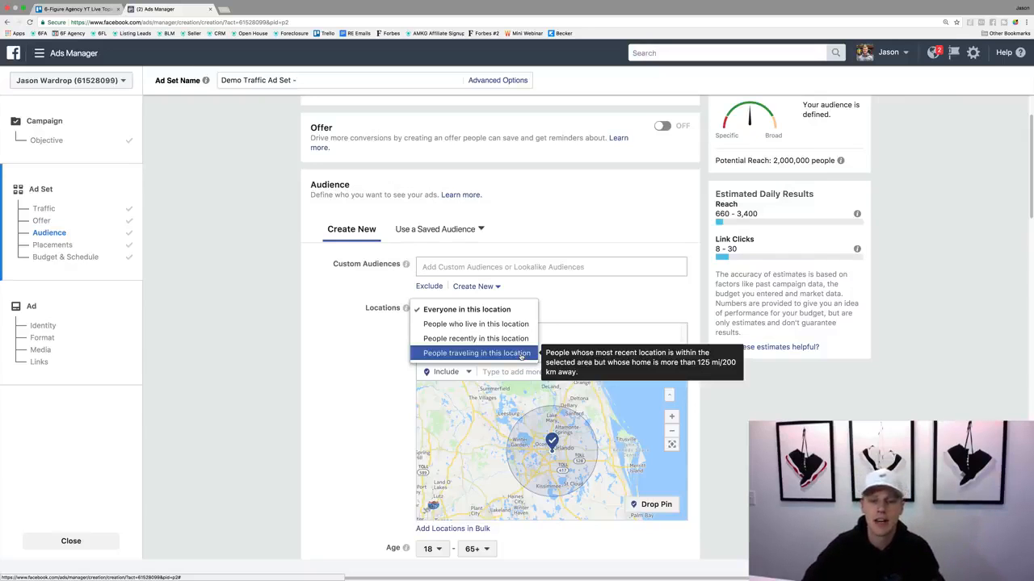
pyautogui.click(517, 325)
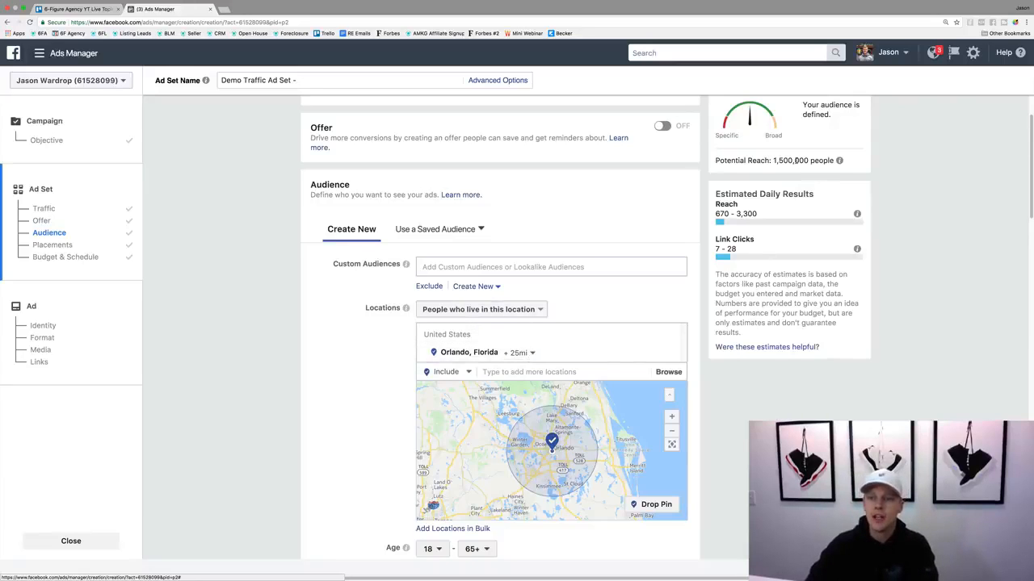
pyautogui.moveTo(774, 160); pyautogui.dragTo(812, 160)
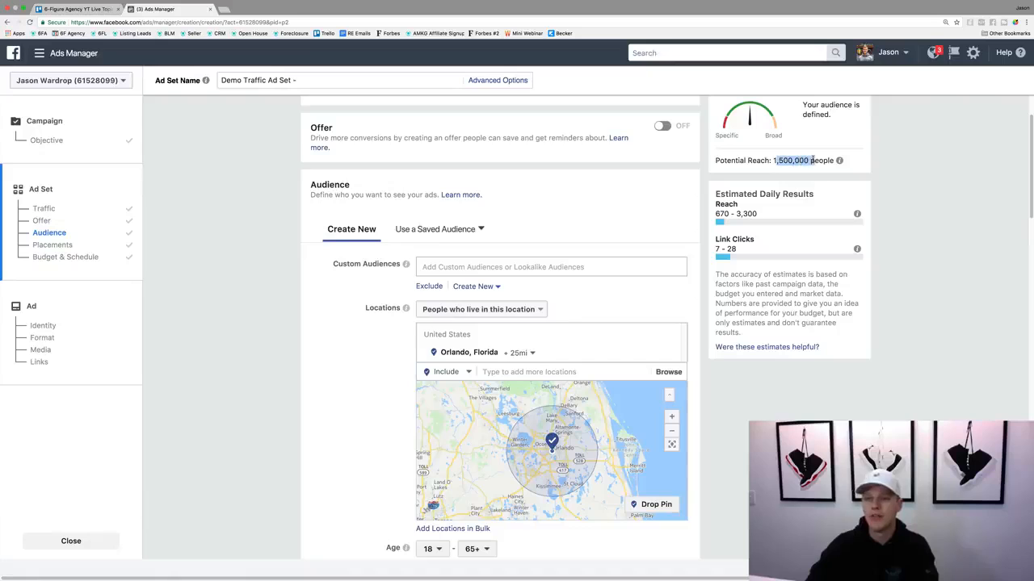
pyautogui.click(811, 160)
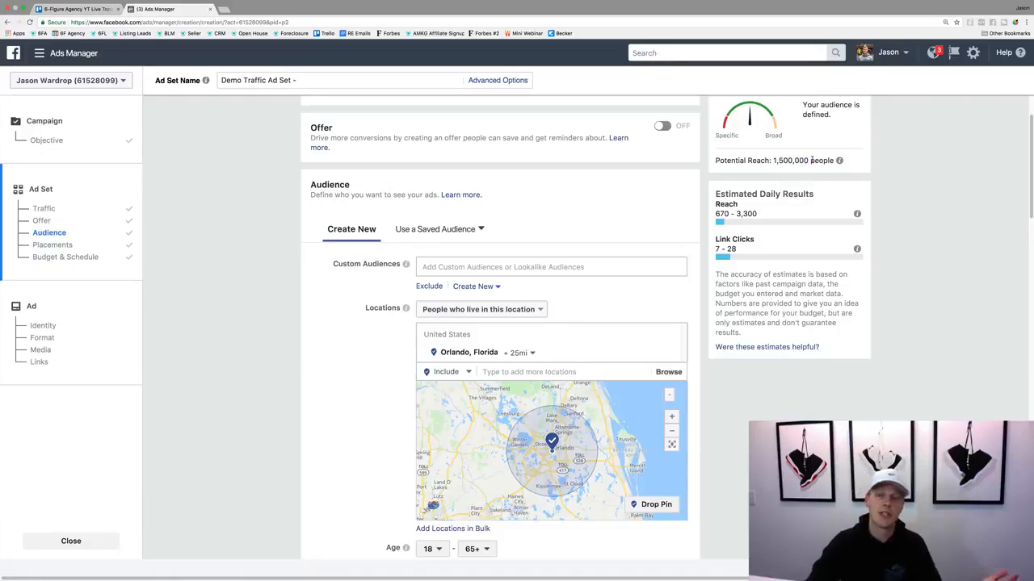
# Step: Try restricting the Orlando location to the current city only, and switch back to cities within radius
pyautogui.click(521, 352)
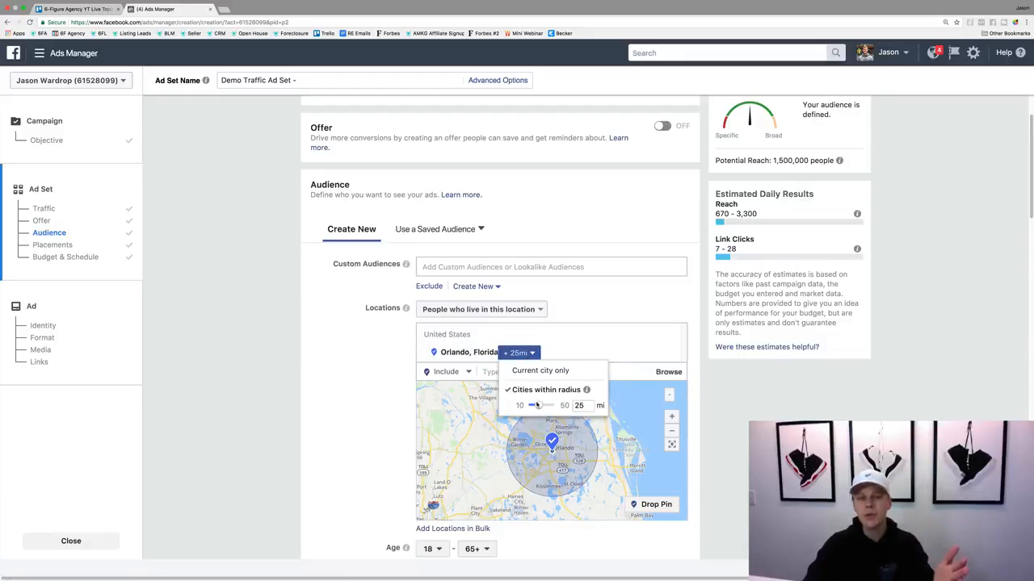
pyautogui.click(542, 371)
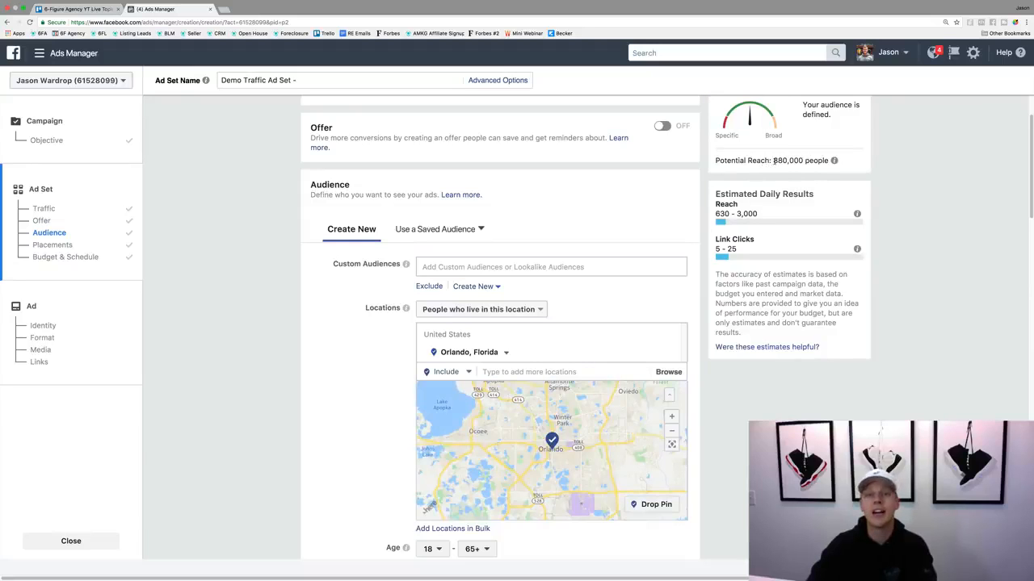
pyautogui.click(506, 354)
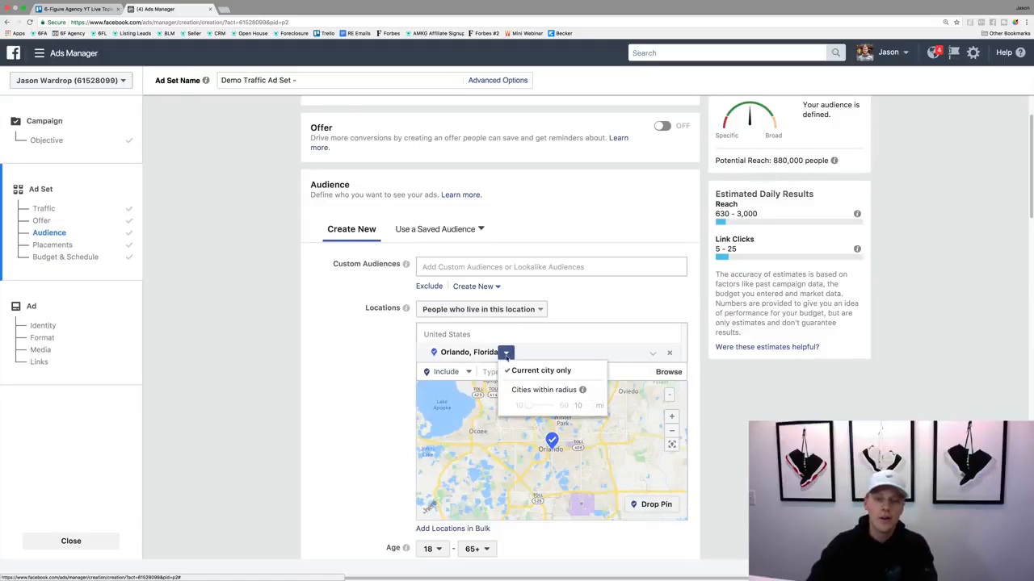
pyautogui.click(528, 389)
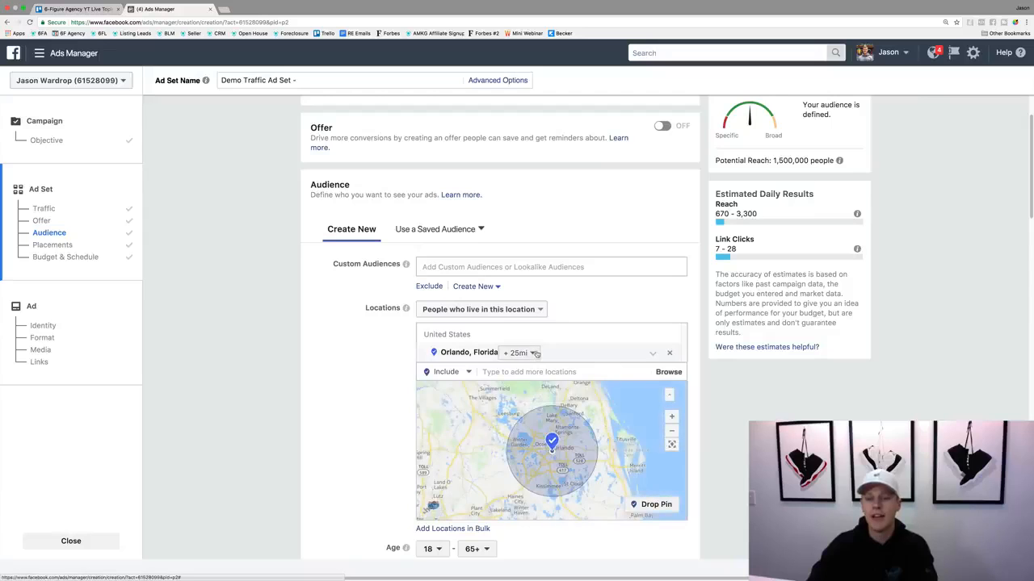
# Step: Set the targeting radius around Orlando to 10 miles
pyautogui.click(535, 354)
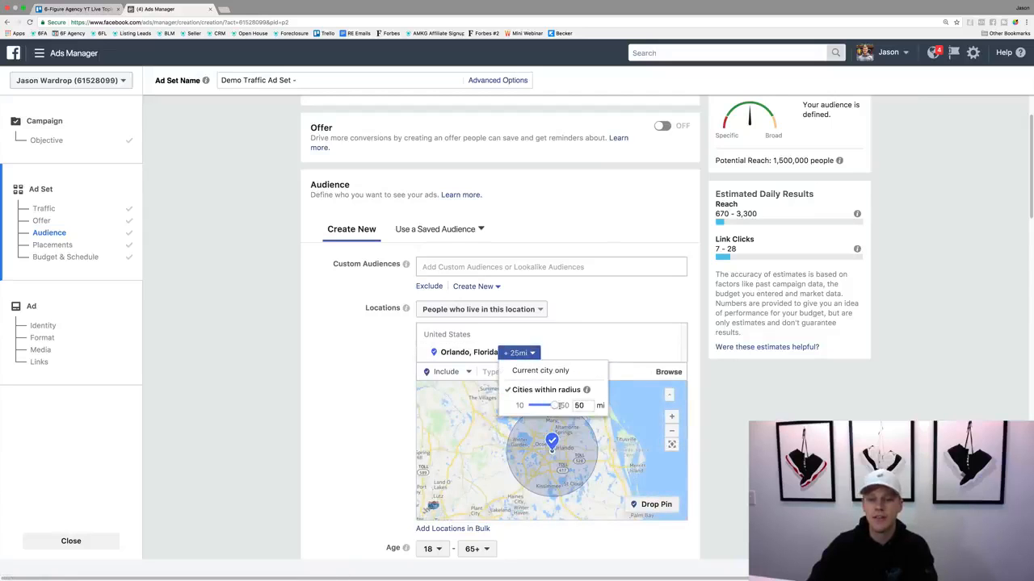
pyautogui.moveTo(555, 406); pyautogui.dragTo(520, 405)
pyautogui.click(531, 393)
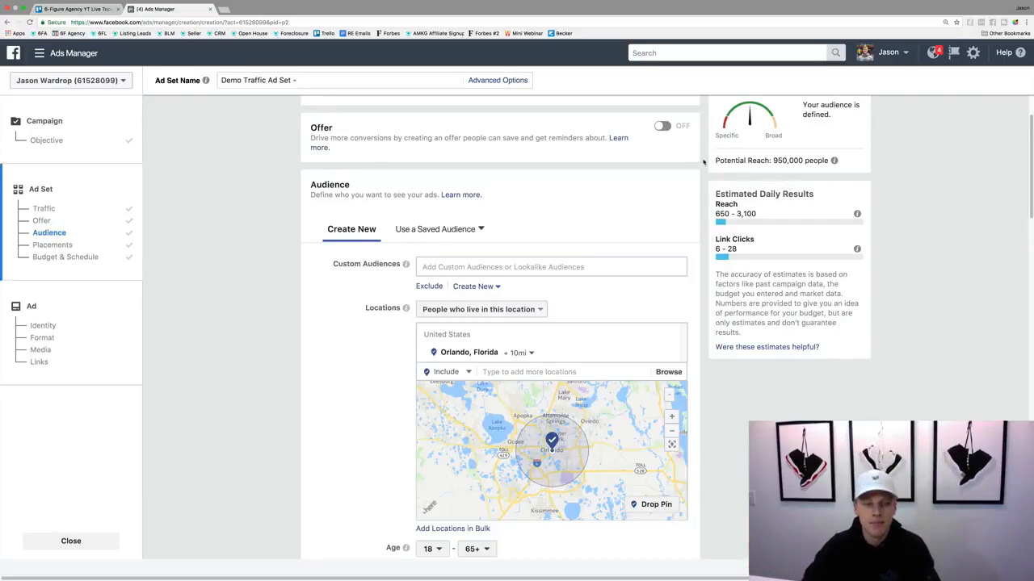
# Step: Set the audience's minimum age to 26
pyautogui.scroll(-1, 353, 316)
pyautogui.scroll(-5, 353, 315)
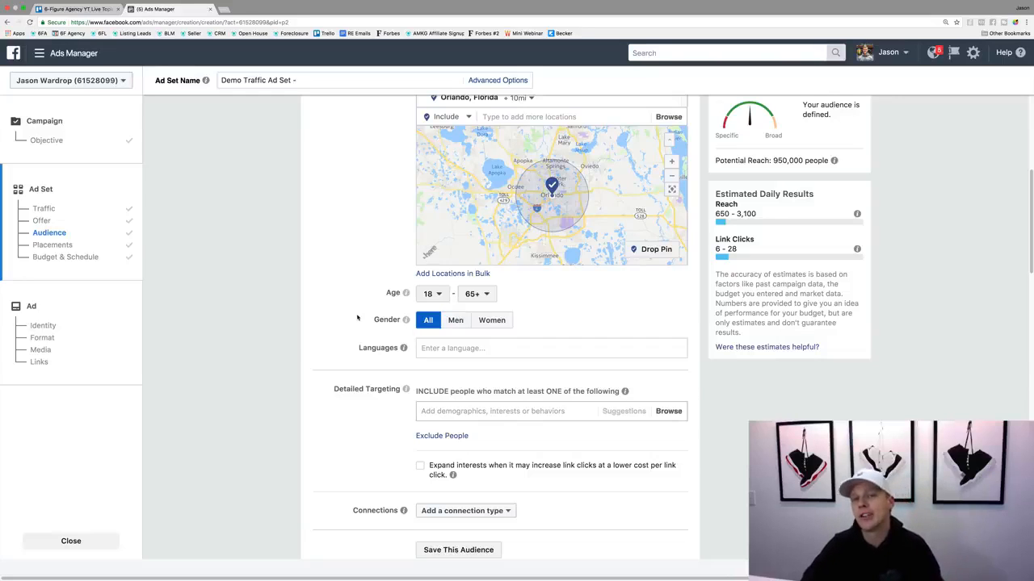
pyautogui.click(428, 296)
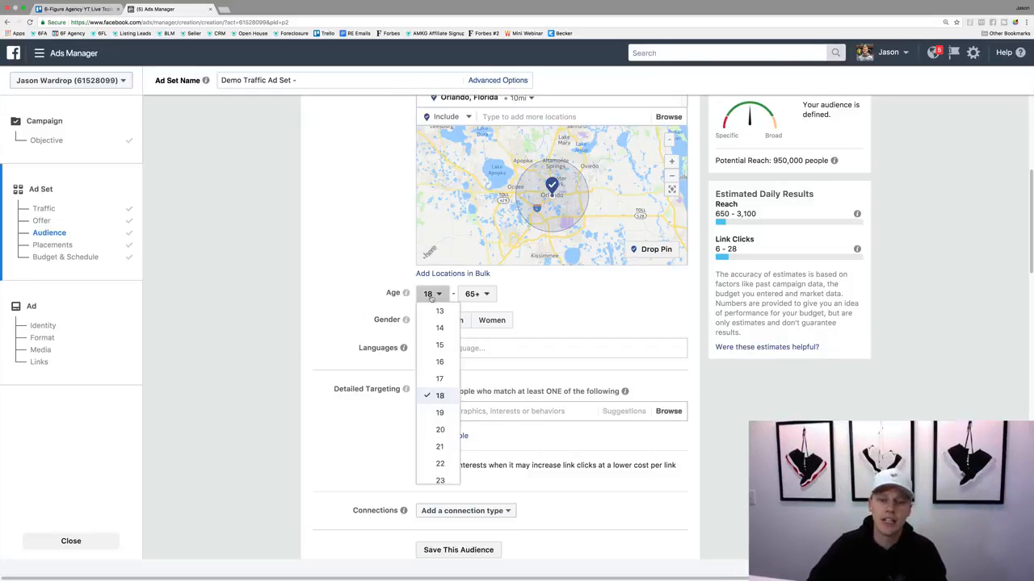
pyautogui.scroll(-3, 436, 408)
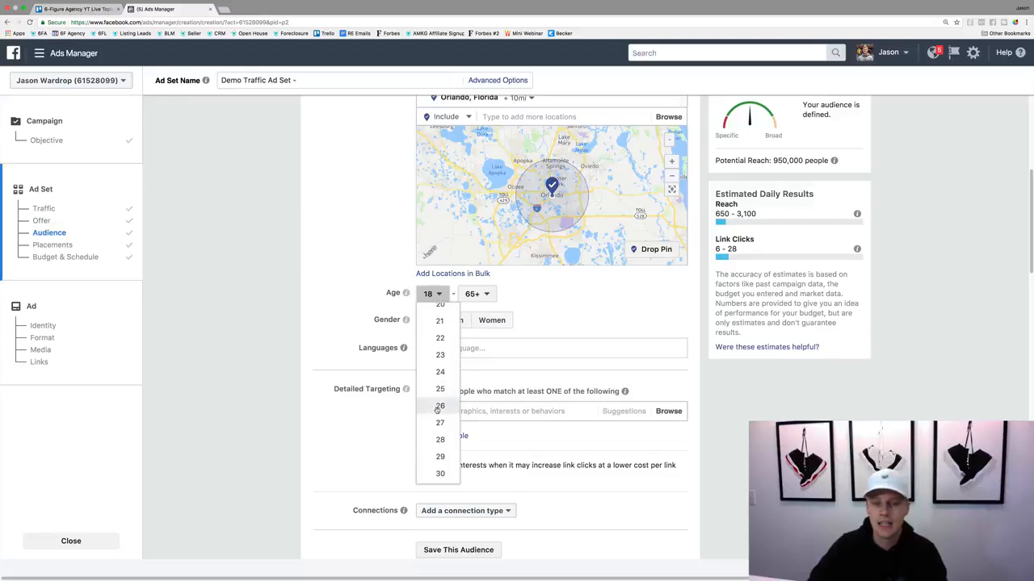
pyautogui.click(436, 409)
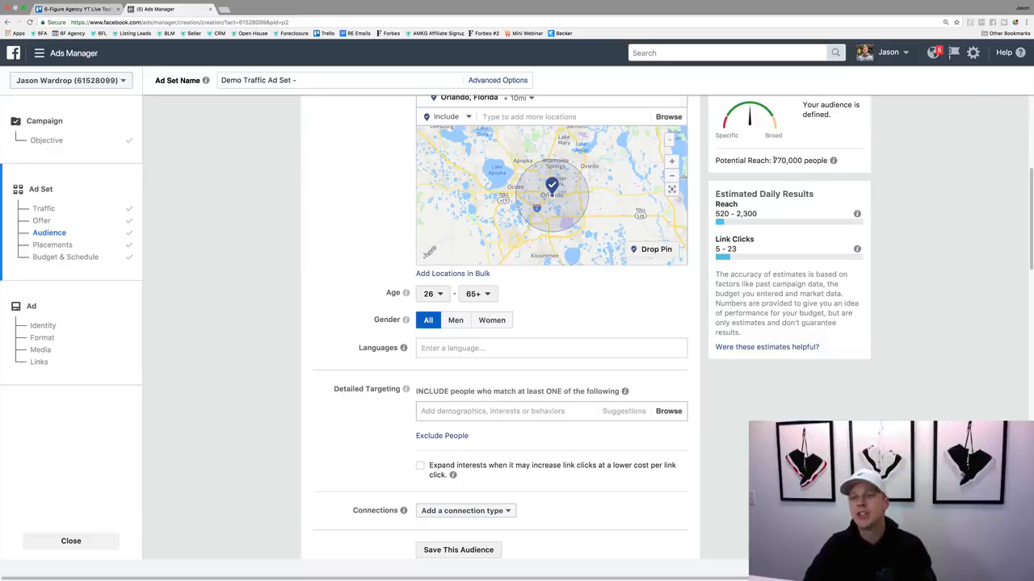
# Step: Check the audience's potential reach, then try English (All) as the audience language and remove it
pyautogui.moveTo(773, 160); pyautogui.dragTo(789, 160)
pyautogui.click(789, 160)
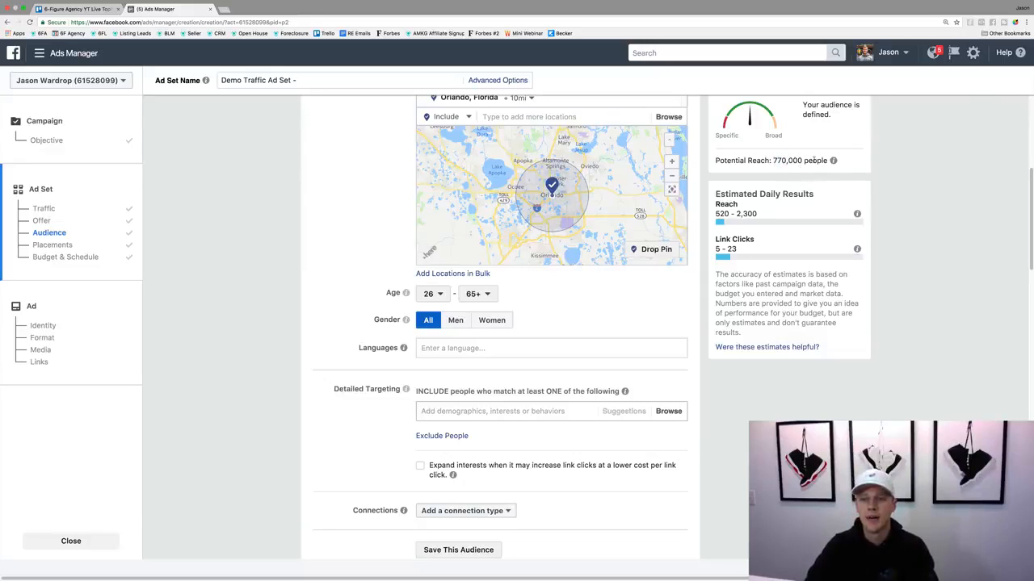
pyautogui.click(457, 346)
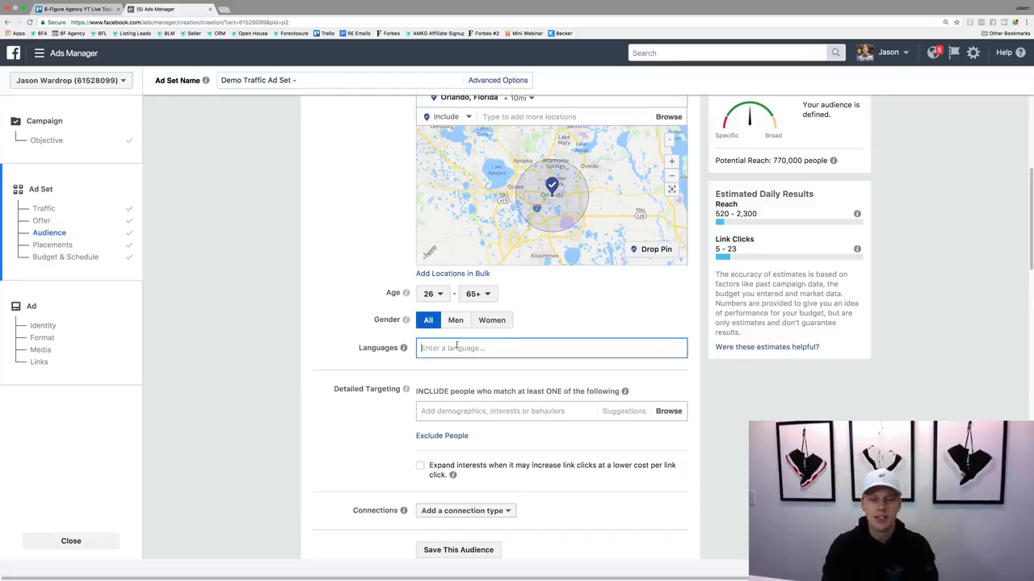
pyautogui.write('eng')
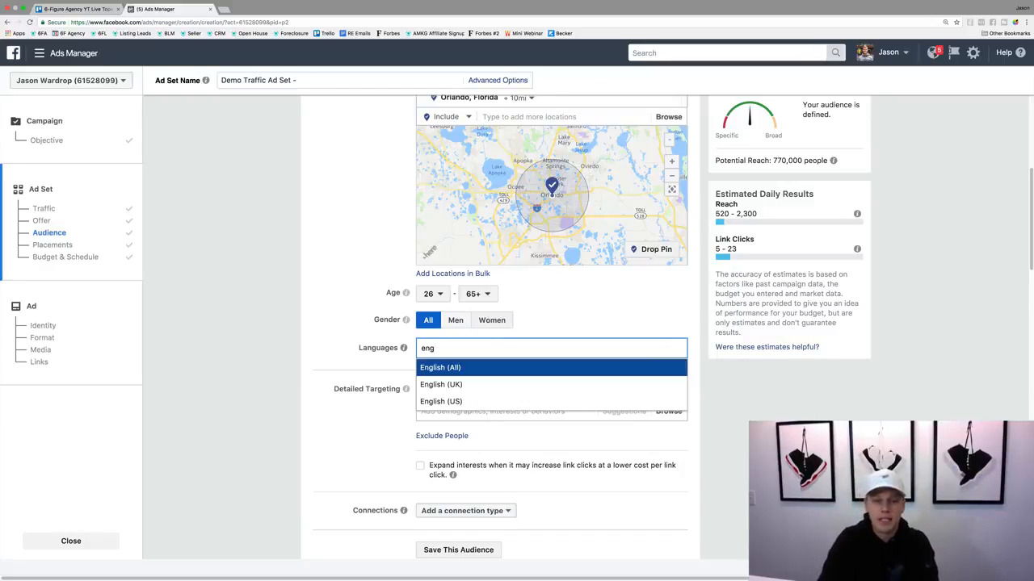
pyautogui.press('Return')
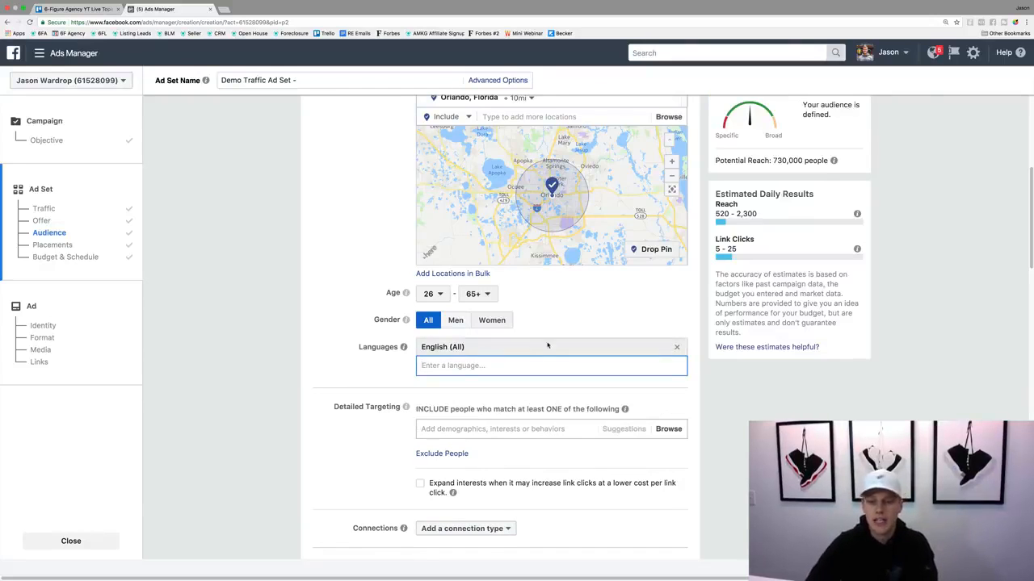
pyautogui.click(677, 346)
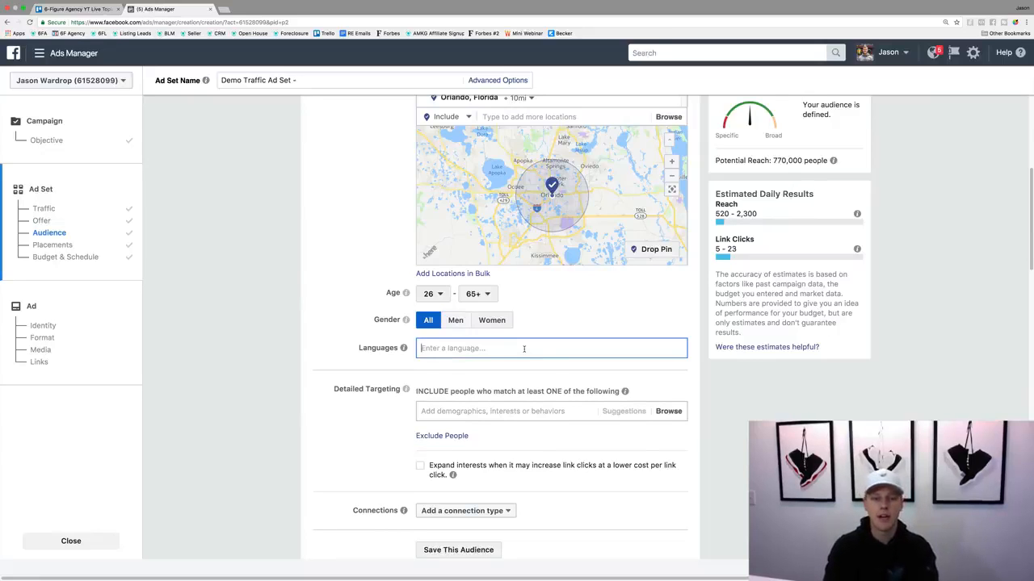
# Step: Try Spanish (All) as the audience language, check the potential reach, and remove the language again
pyautogui.write('spani')
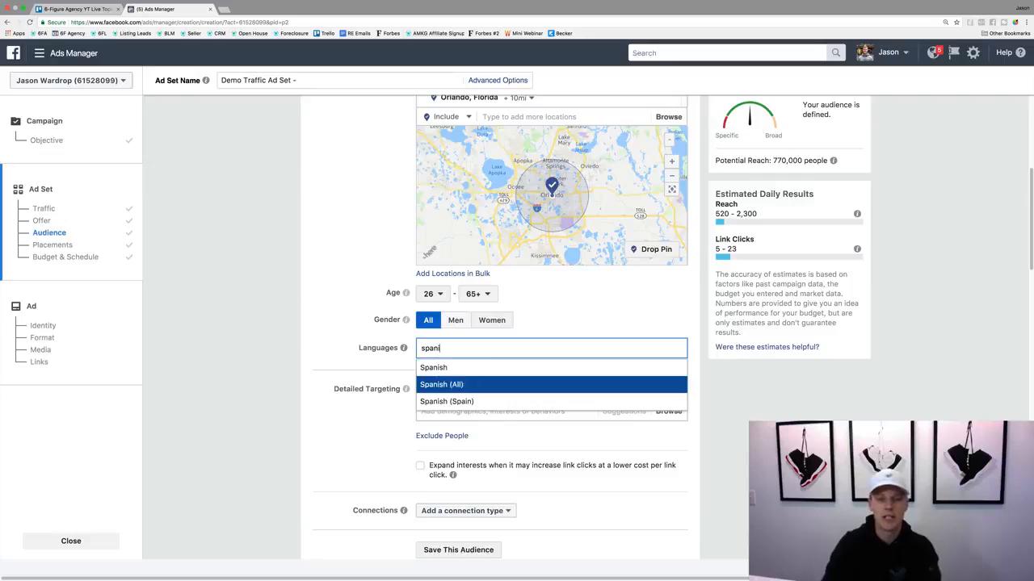
pyautogui.click(441, 384)
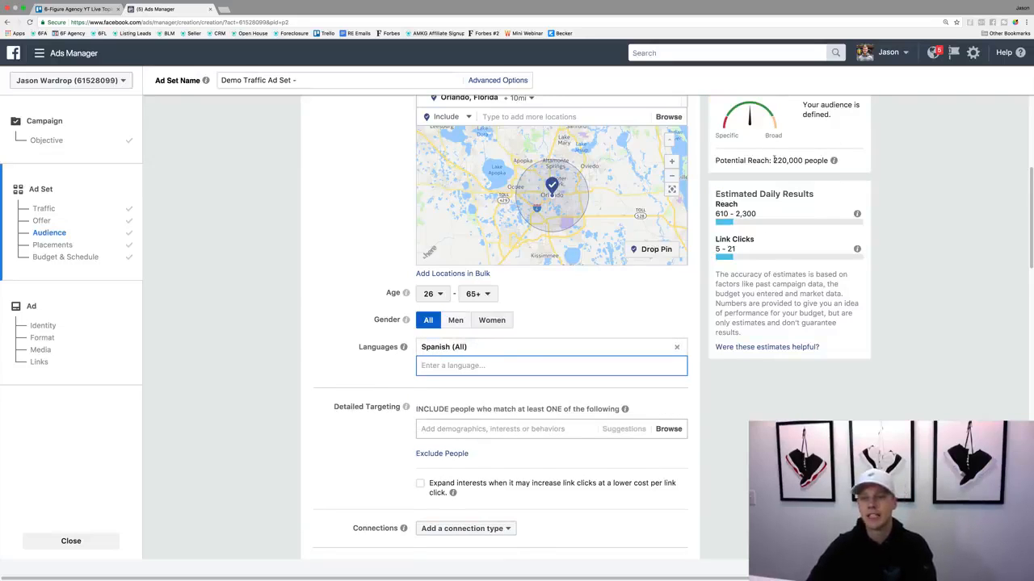
pyautogui.moveTo(774, 160); pyautogui.dragTo(787, 160)
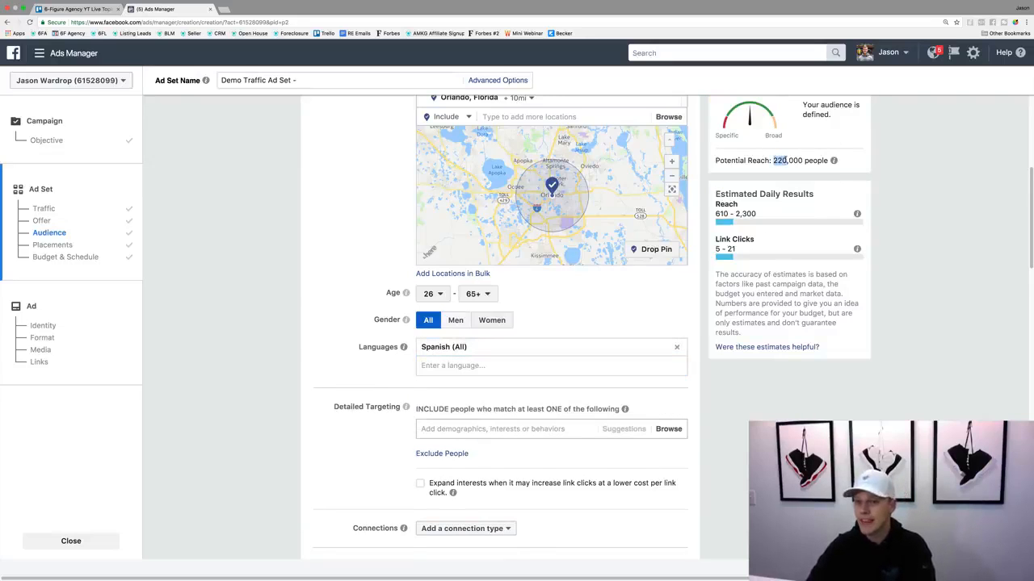
pyautogui.click(676, 347)
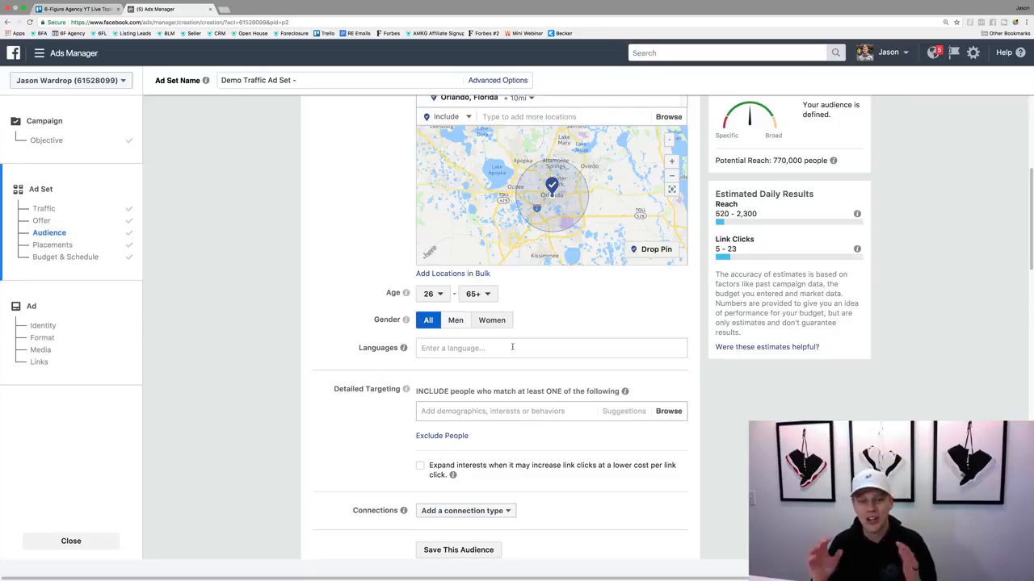
# Step: Set the audience's language to English (All)
pyautogui.click(512, 348)
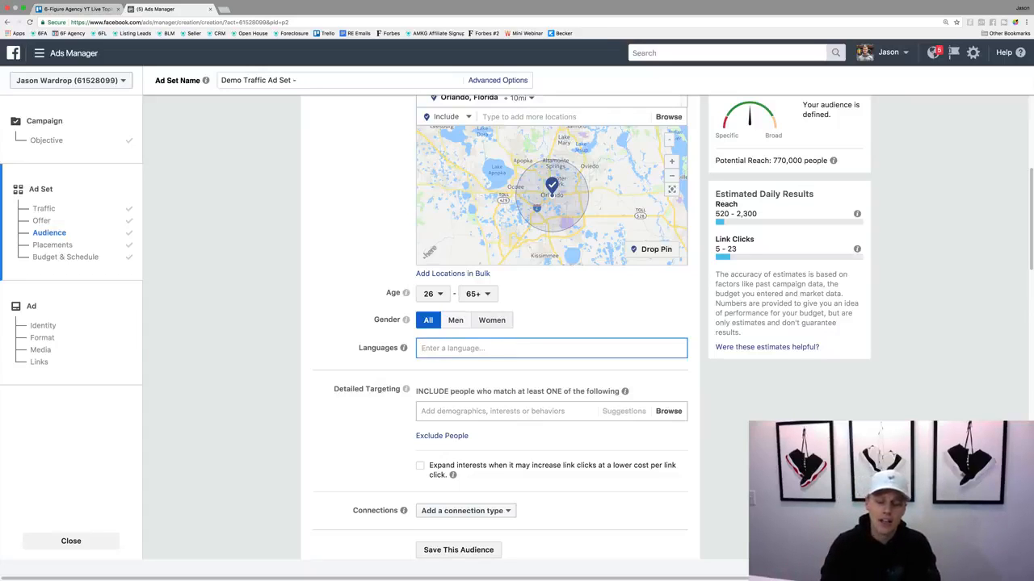
pyautogui.write('en')
pyautogui.press('Return')
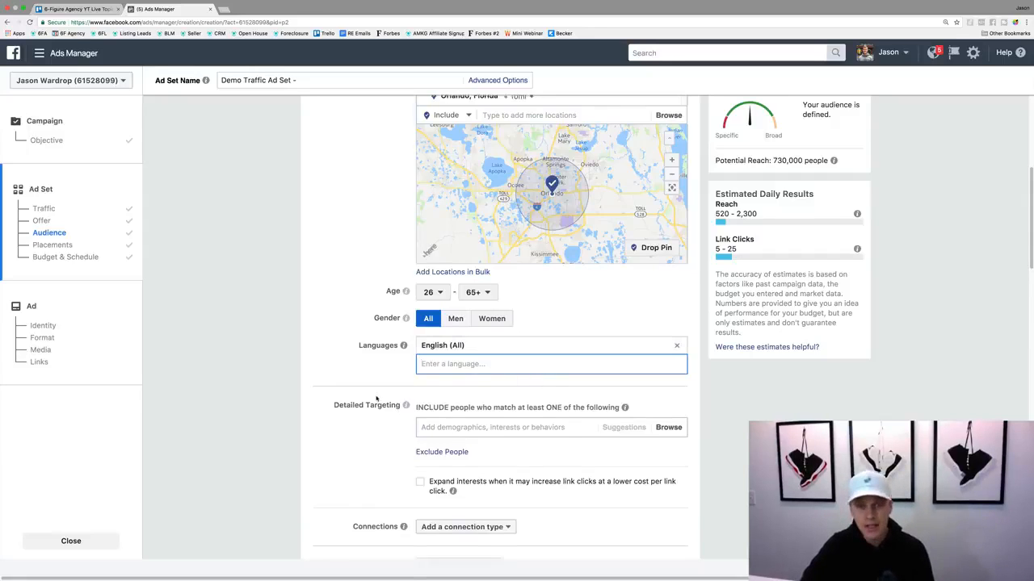
# Step: Browse the detailed targeting demographics and examine the education level options under Education
pyautogui.scroll(-3, 410, 400)
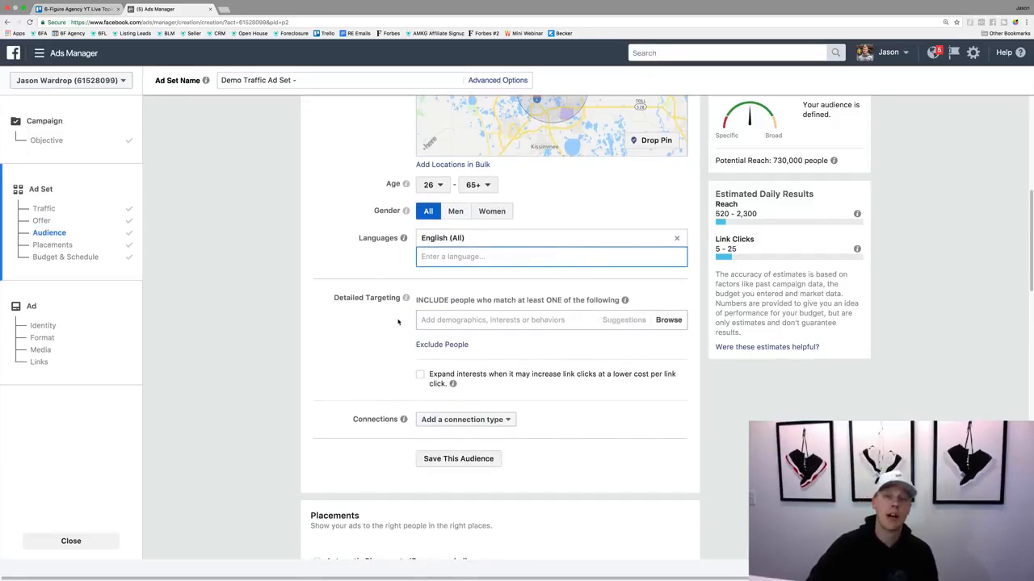
pyautogui.click(466, 320)
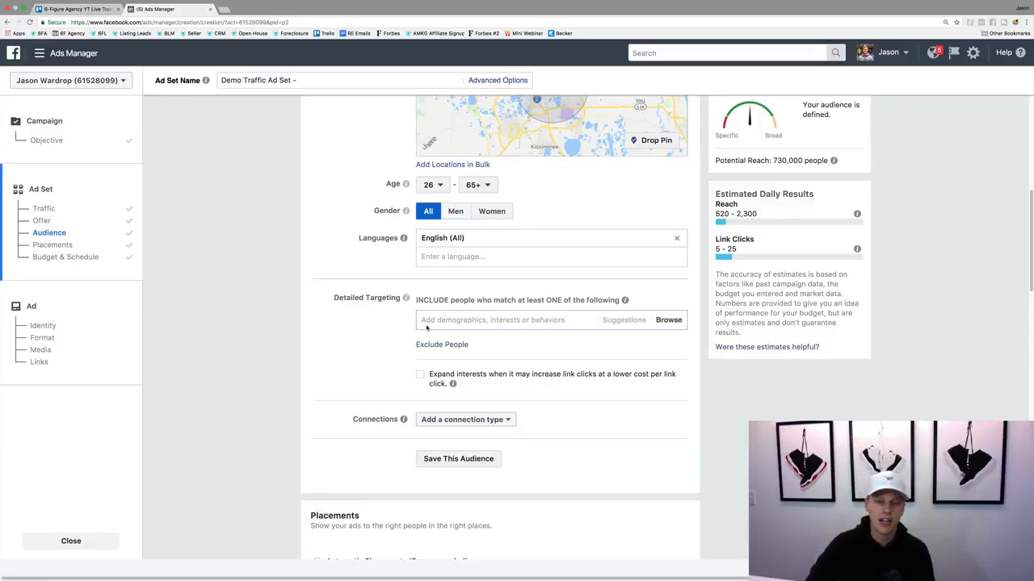
pyautogui.click(452, 320)
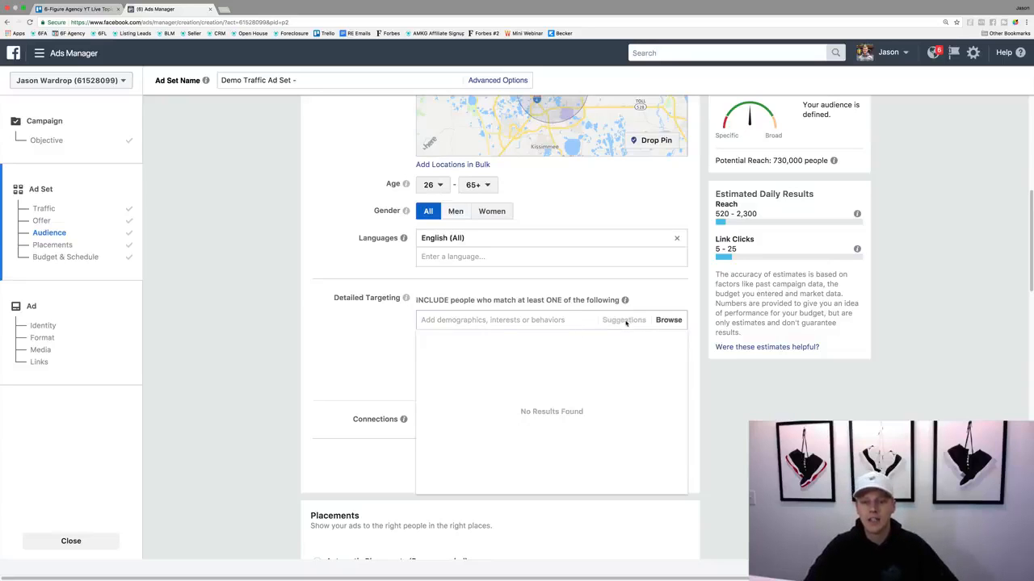
pyautogui.click(669, 320)
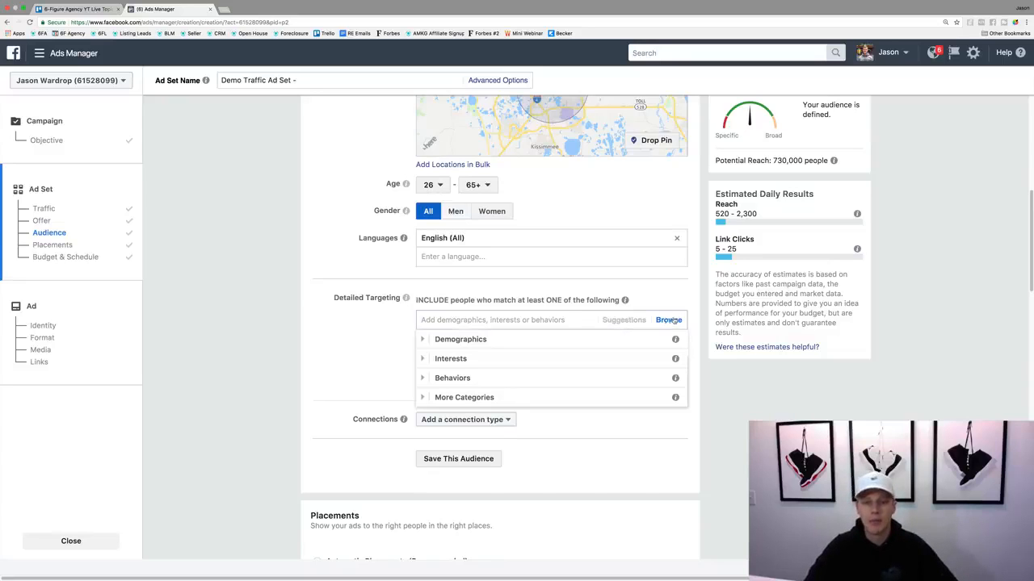
pyautogui.click(422, 340)
pyautogui.click(430, 358)
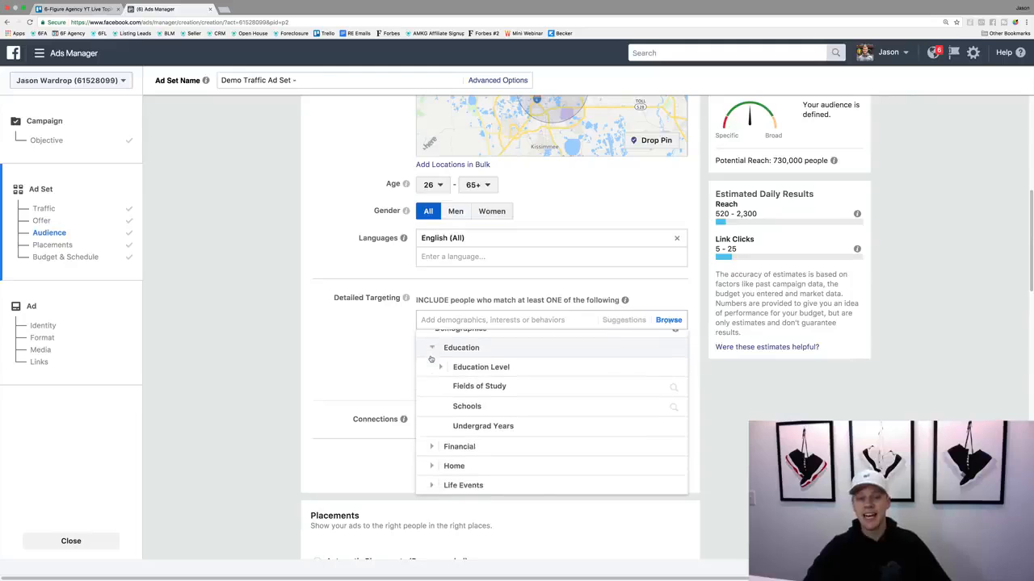
pyautogui.click(442, 358)
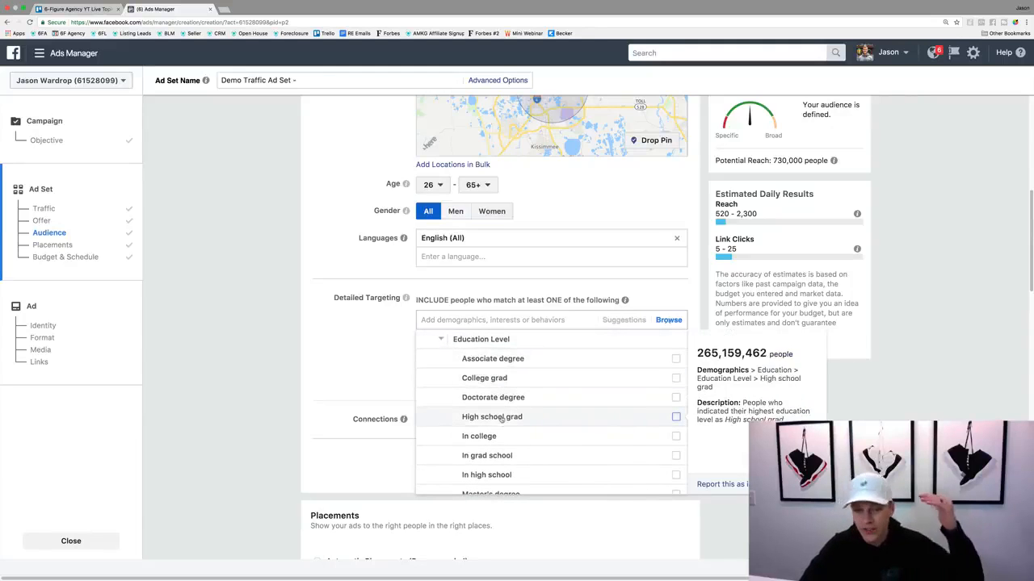
pyautogui.scroll(-2, 507, 436)
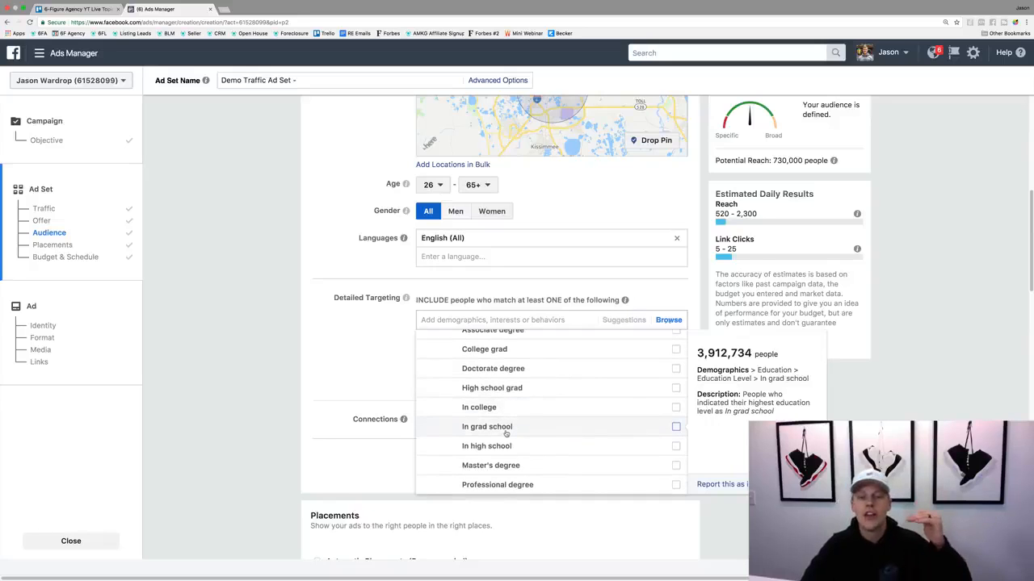
pyautogui.scroll(-2, 507, 436)
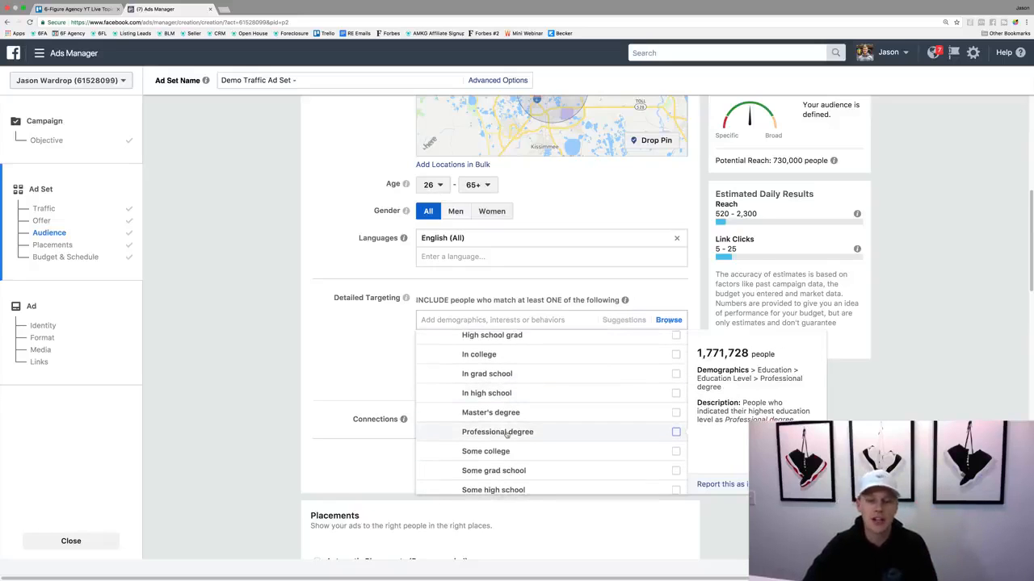
pyautogui.scroll(-4, 506, 435)
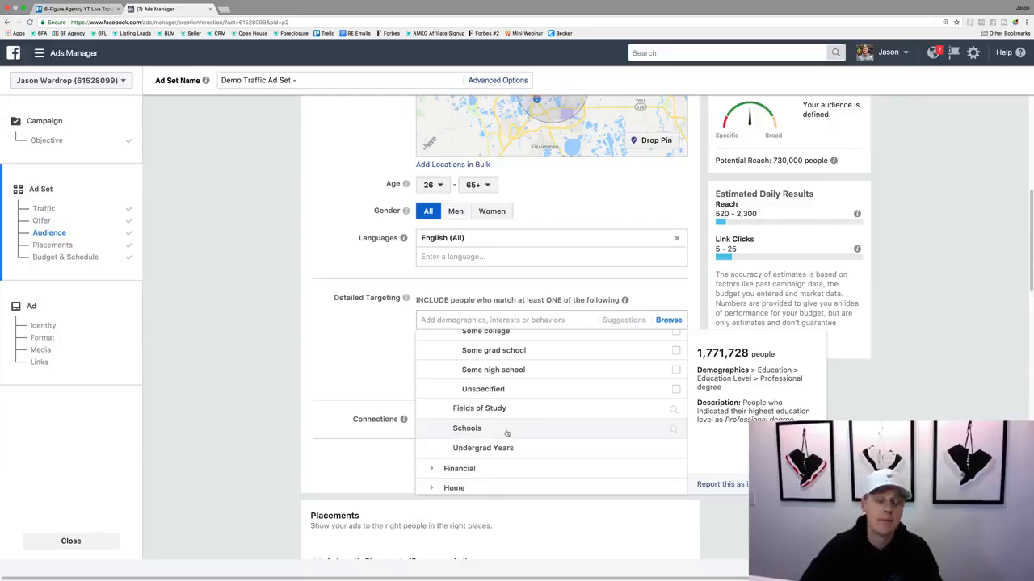
pyautogui.scroll(-2, 483, 438)
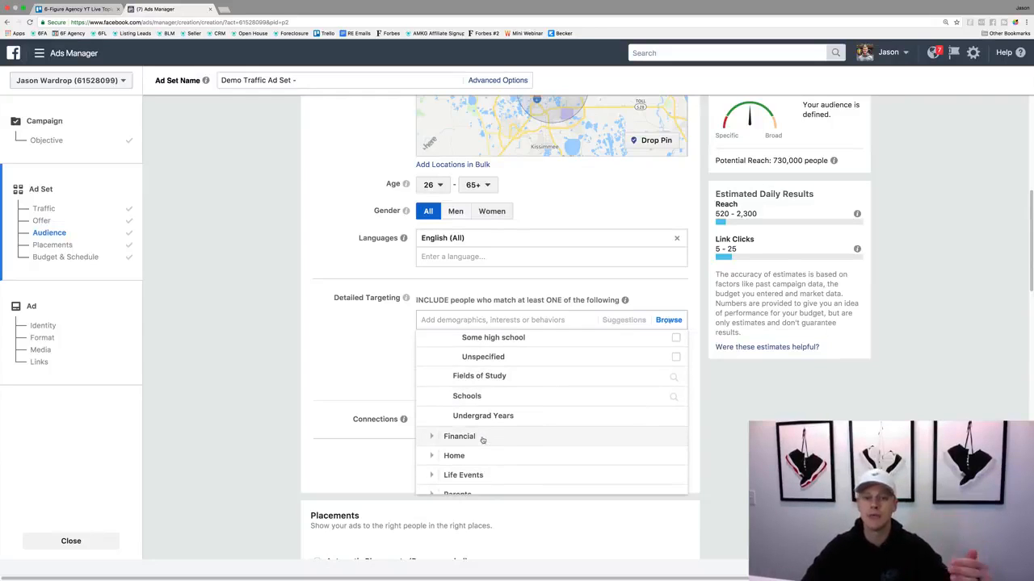
# Step: Examine the income and net worth brackets offered under the Financial demographics
pyautogui.click(429, 438)
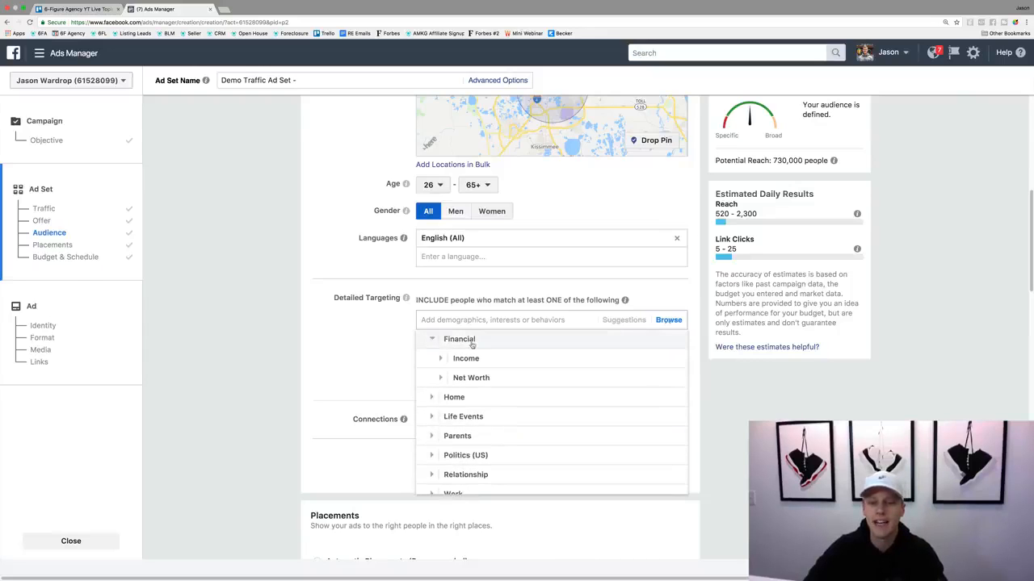
pyautogui.click(440, 360)
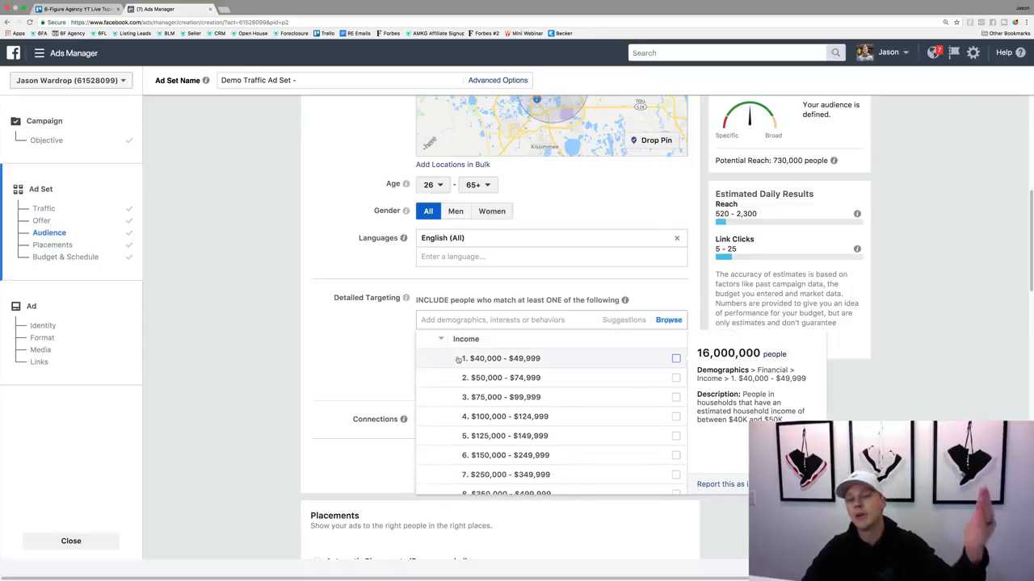
pyautogui.scroll(-3, 476, 386)
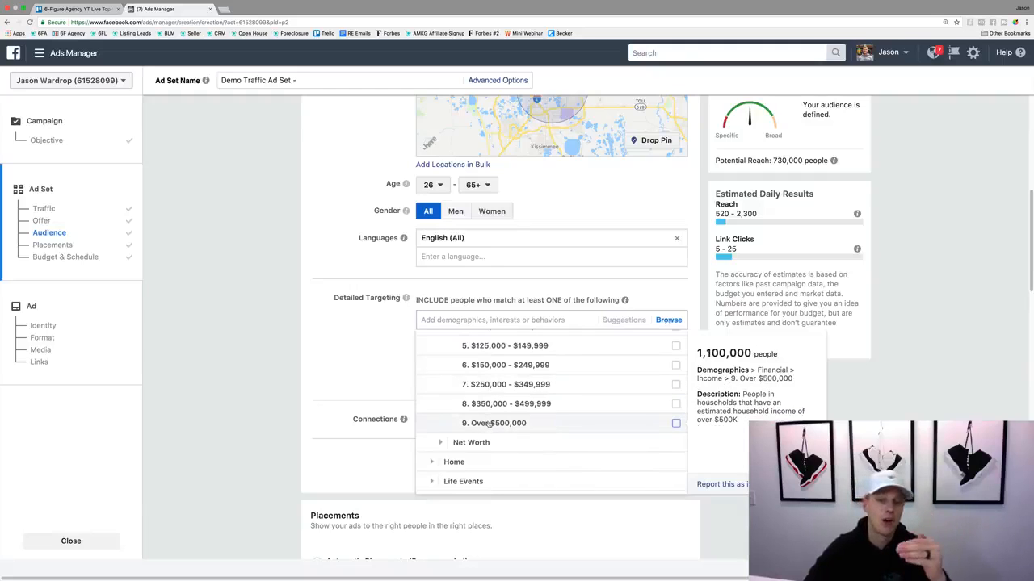
pyautogui.scroll(1, 509, 416)
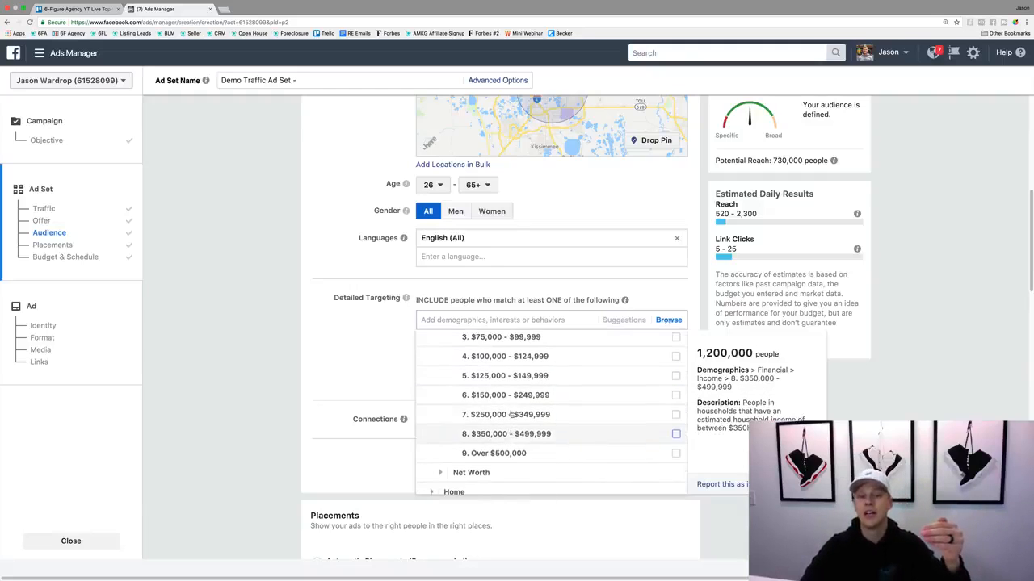
pyautogui.scroll(3, 510, 414)
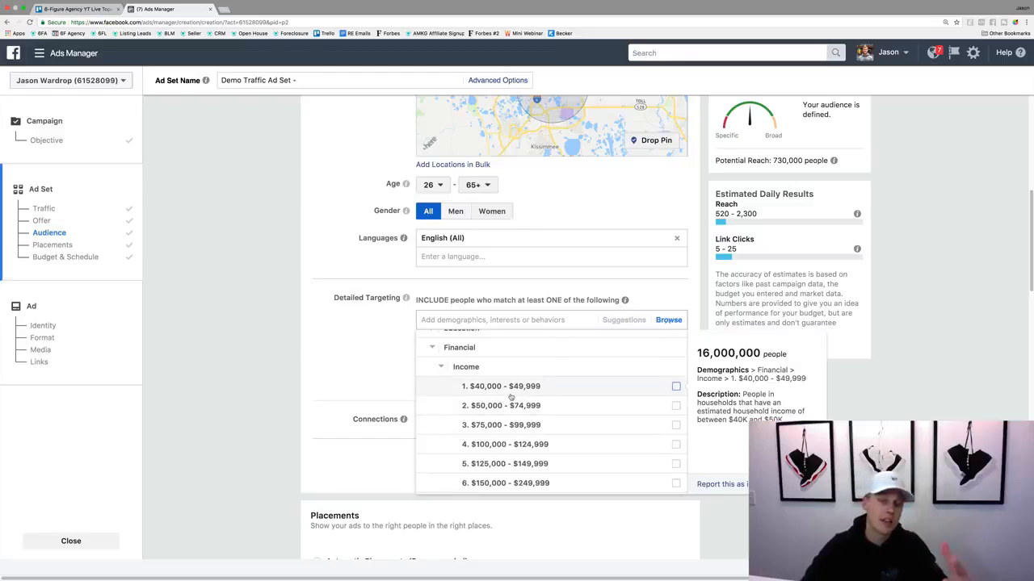
pyautogui.scroll(-2, 511, 400)
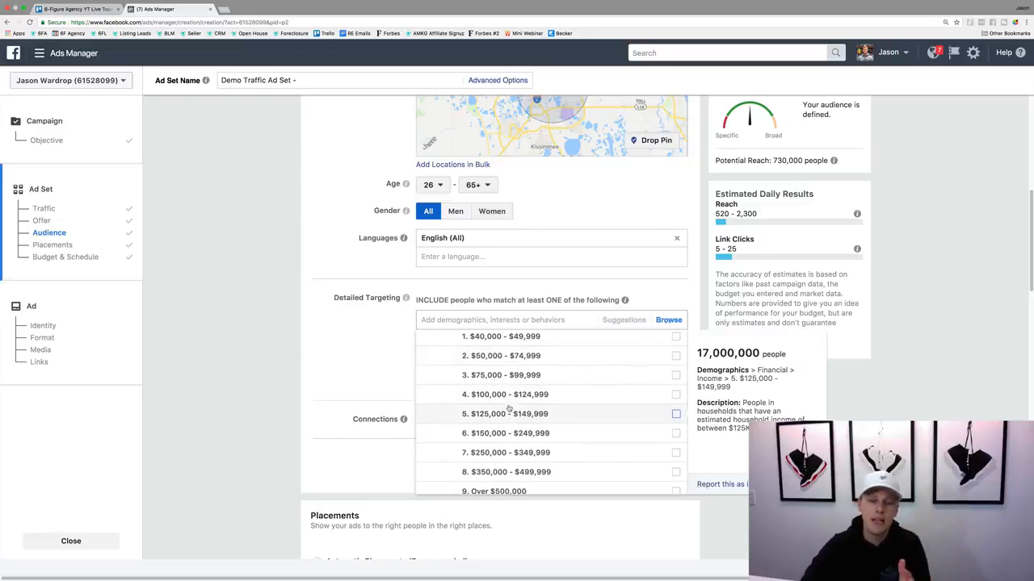
pyautogui.scroll(-2, 508, 408)
pyautogui.click(462, 458)
pyautogui.scroll(-3, 463, 423)
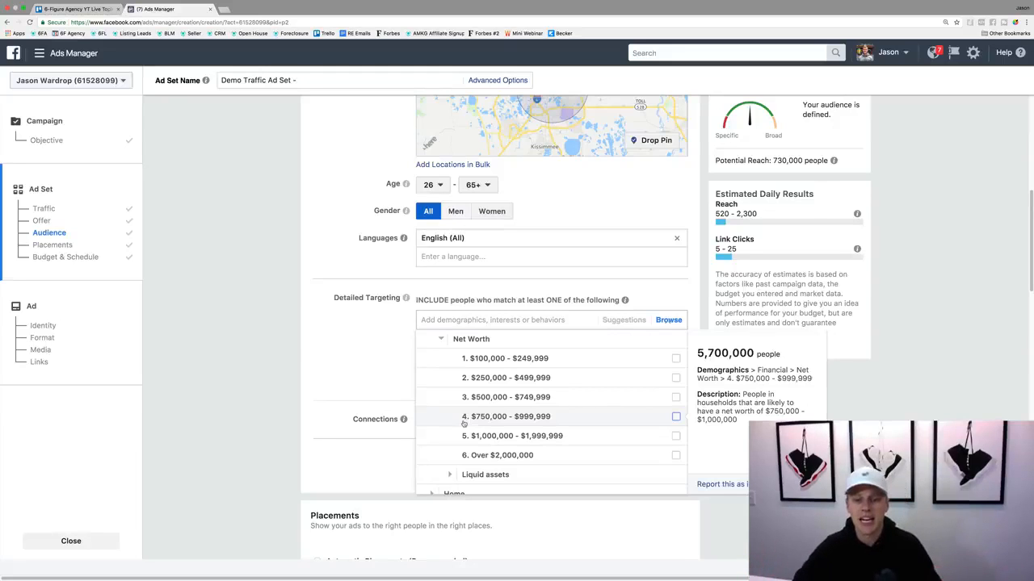
# Step: Examine the Home demographics, including the options under Home Ownership
pyautogui.scroll(-3, 464, 423)
pyautogui.click(432, 408)
pyautogui.scroll(-1, 432, 413)
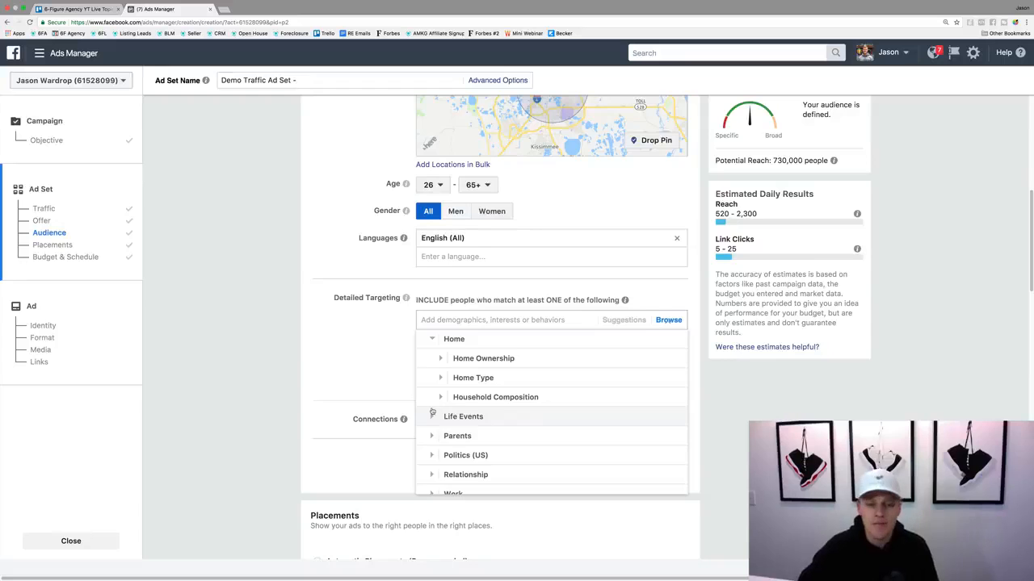
pyautogui.click(443, 361)
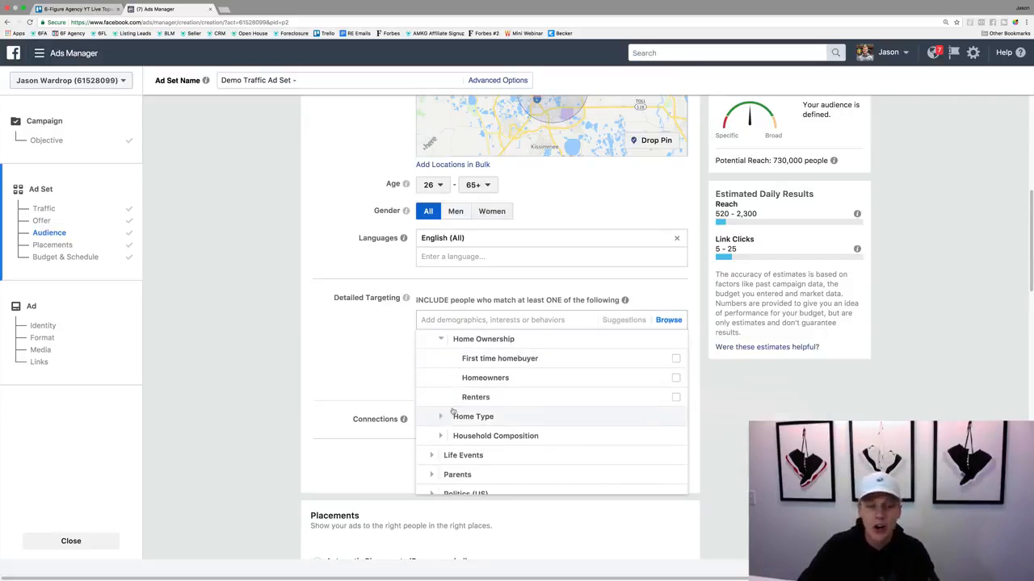
pyautogui.scroll(-2, 452, 410)
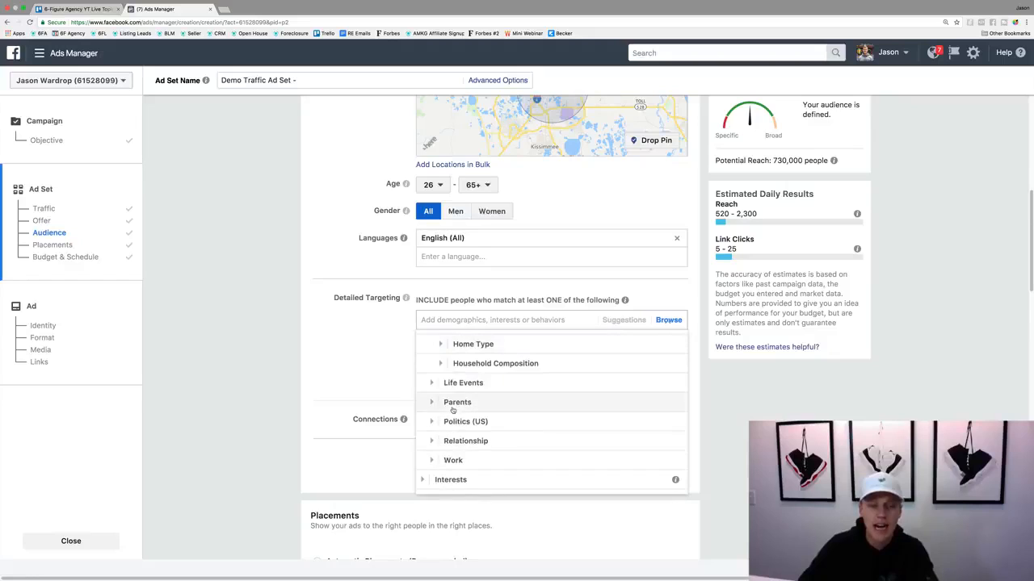
# Step: Browse the Interests targeting categories and examine the Shopping and fashion subcategories
pyautogui.click(422, 480)
pyautogui.scroll(-2, 444, 453)
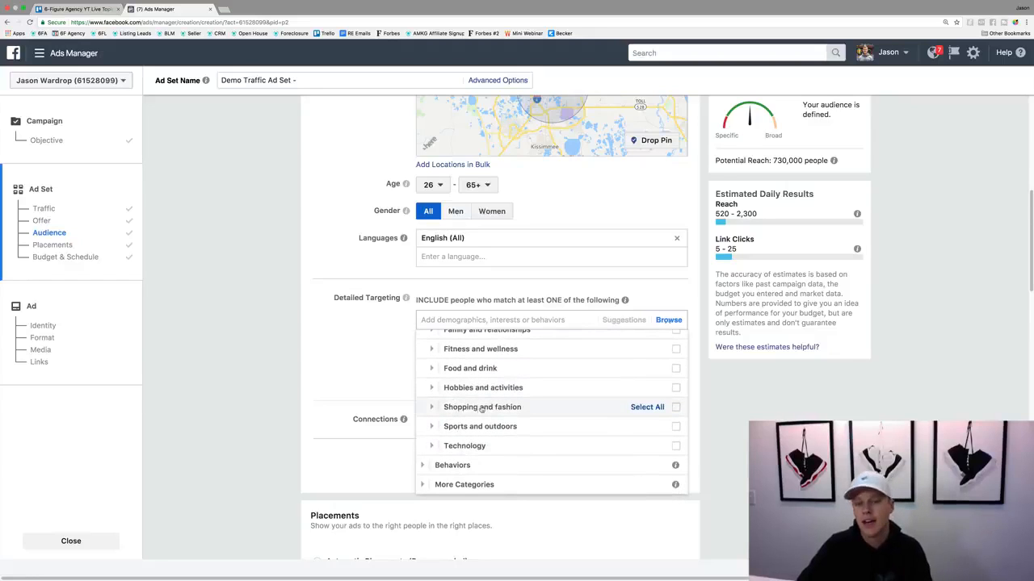
pyautogui.click(431, 408)
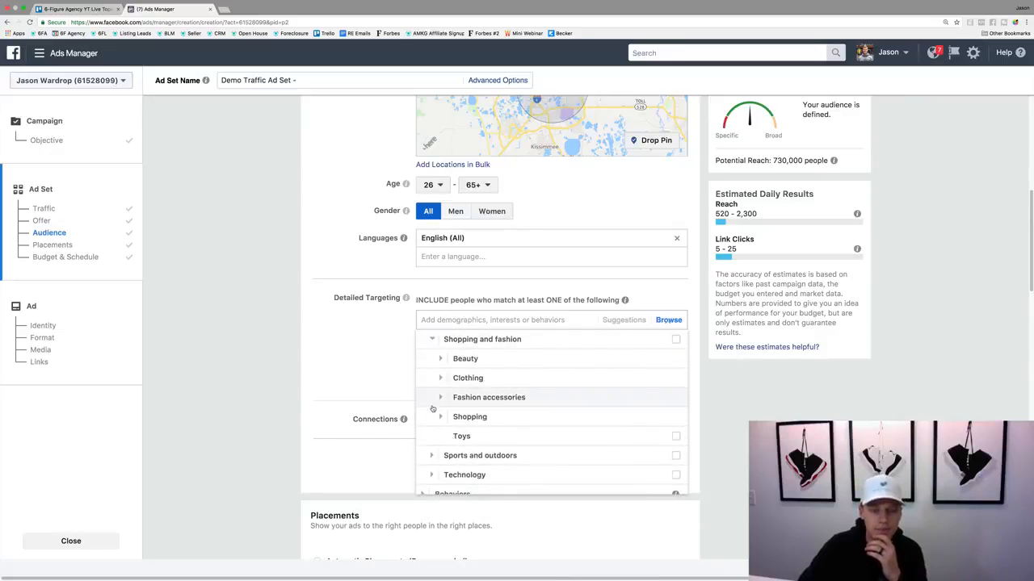
# Step: Examine the targeting categories listed under Behaviors
pyautogui.scroll(-3, 432, 409)
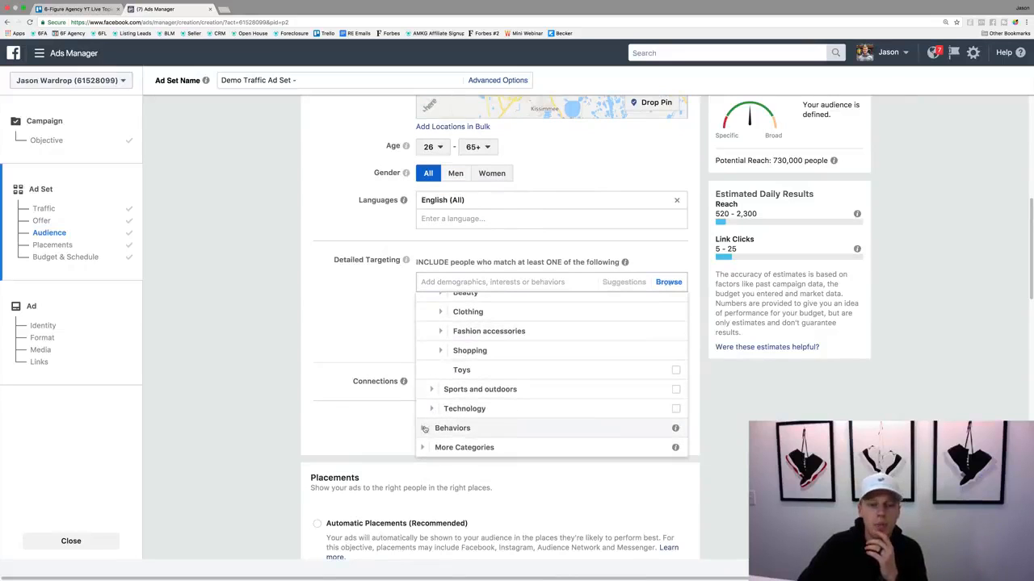
pyautogui.click(424, 429)
pyautogui.scroll(-1, 453, 342)
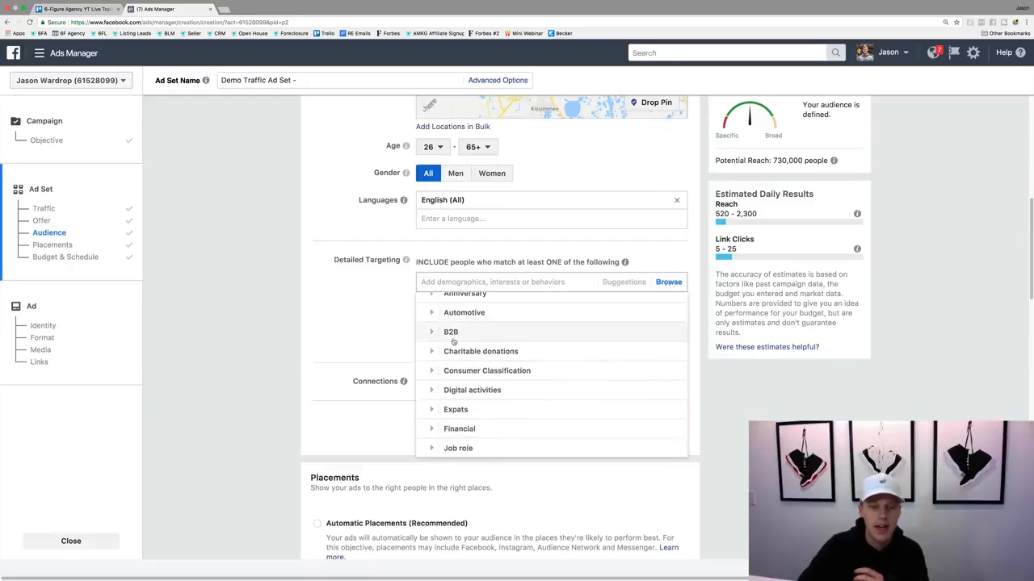
# Step: Examine the Purchase behavior subcategories under Behaviors, including the options under Buyer profiles
pyautogui.scroll(-5, 453, 342)
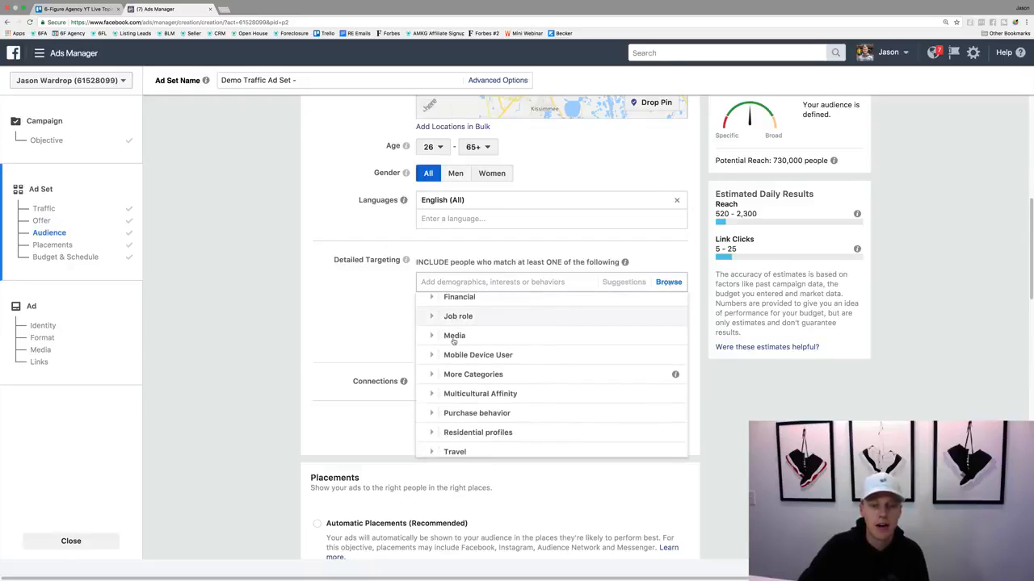
pyautogui.scroll(-1, 453, 342)
pyautogui.click(432, 401)
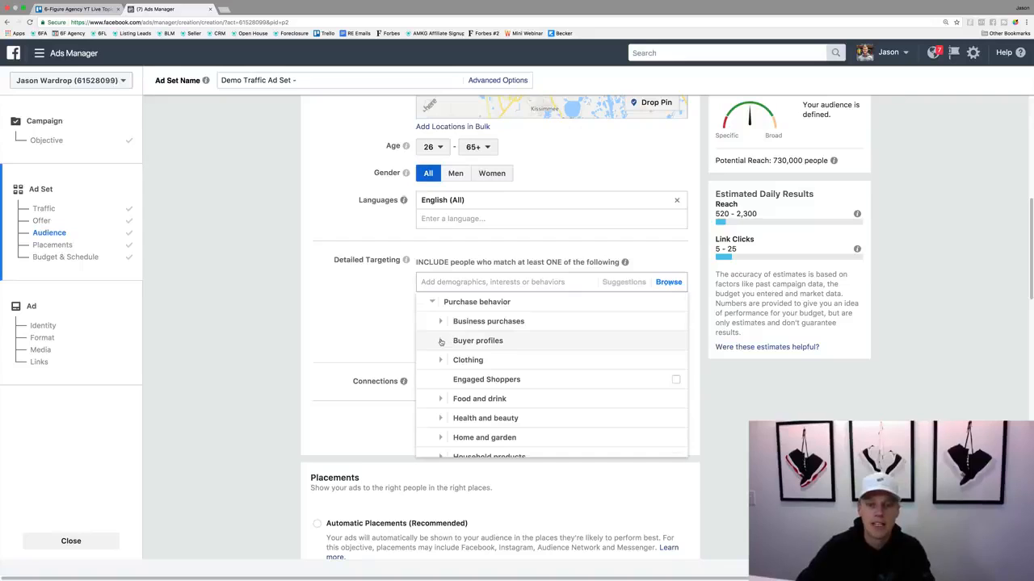
pyautogui.click(441, 341)
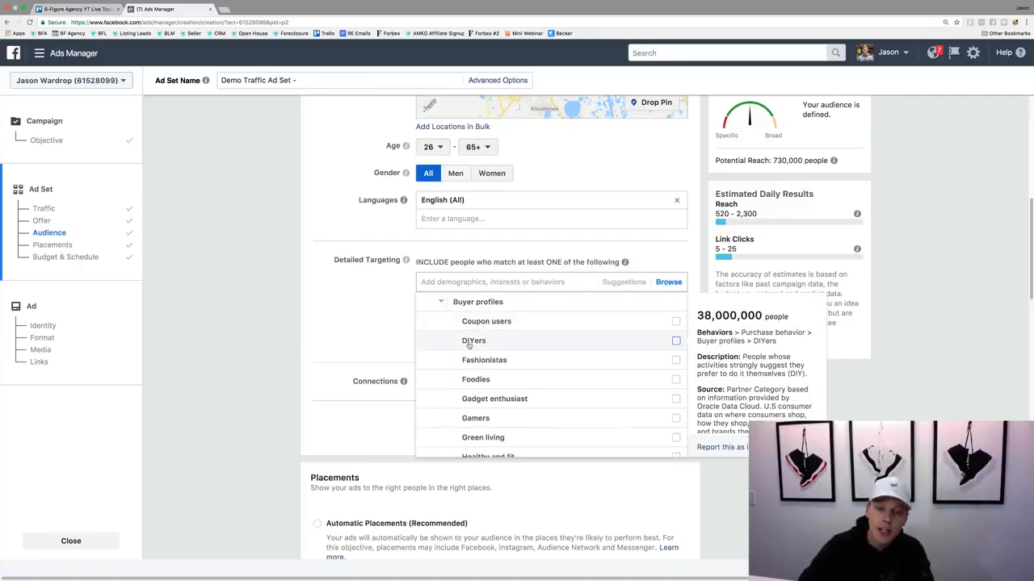
pyautogui.scroll(-3, 476, 331)
pyautogui.scroll(-3, 468, 345)
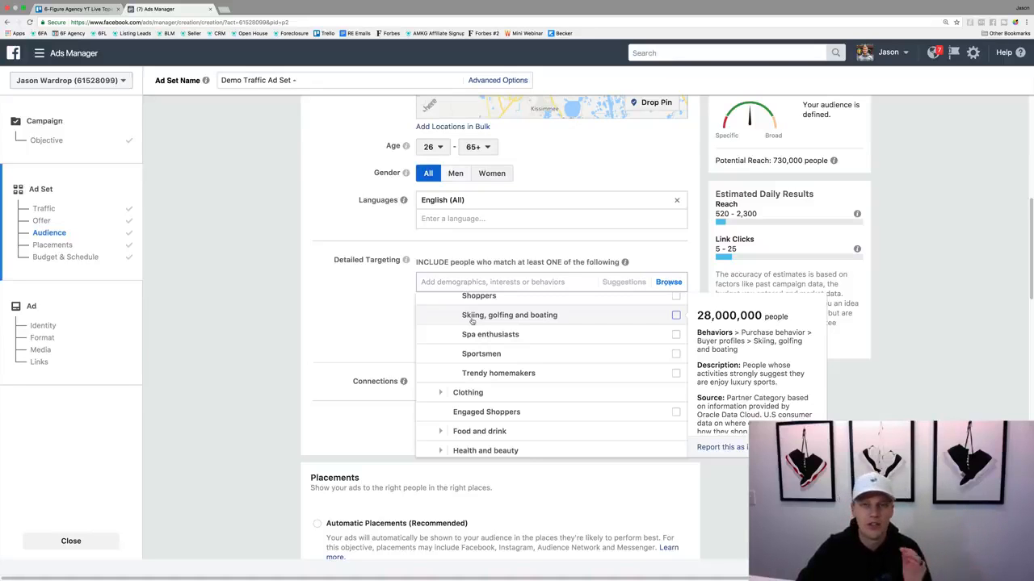
pyautogui.scroll(-6, 472, 321)
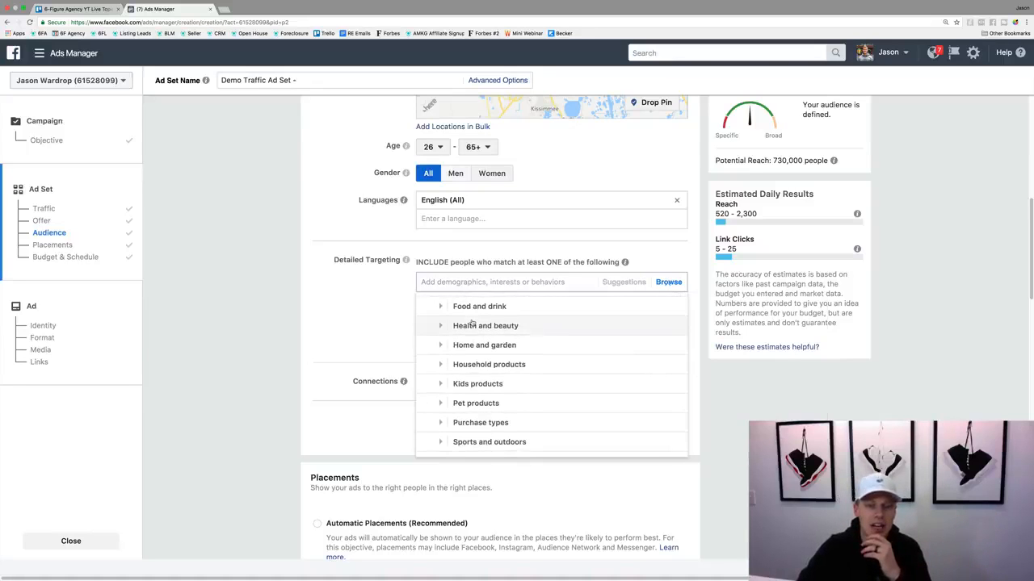
pyautogui.scroll(-2, 473, 322)
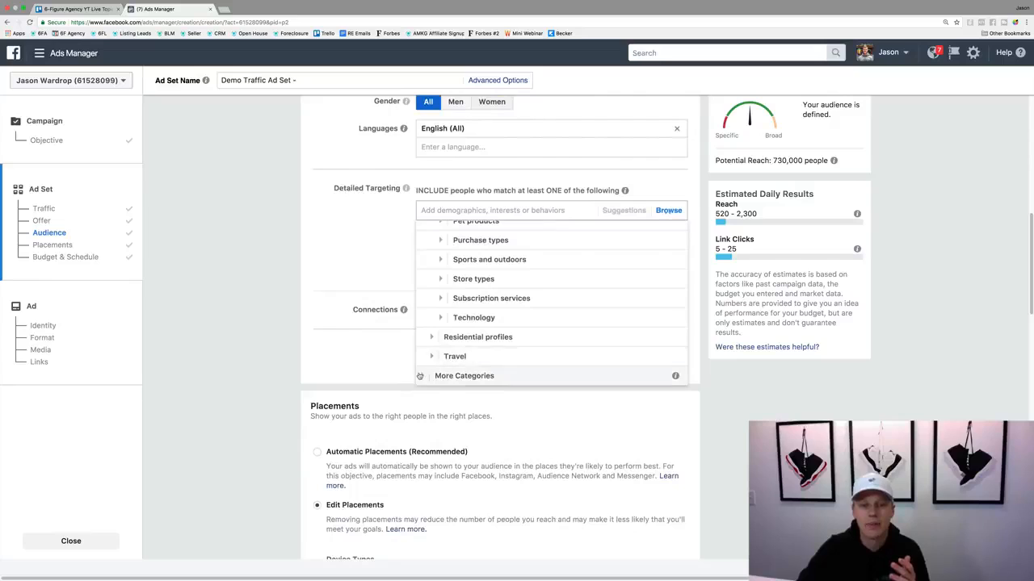
pyautogui.click(421, 376)
pyautogui.click(327, 265)
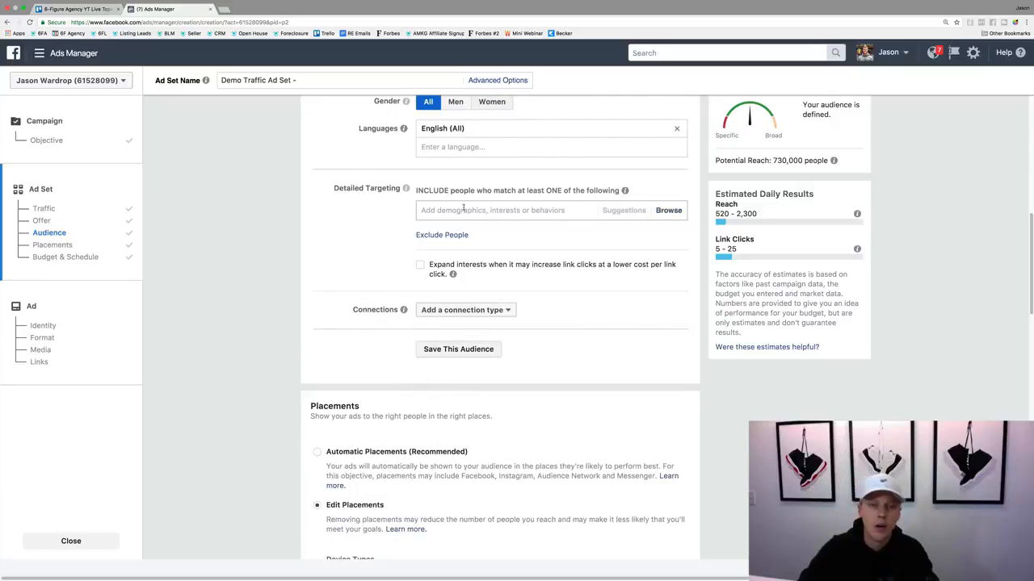
# Step: Search the detailed targeting options for "real estate" and examine the suggested Real estate interest
pyautogui.write('real estate')
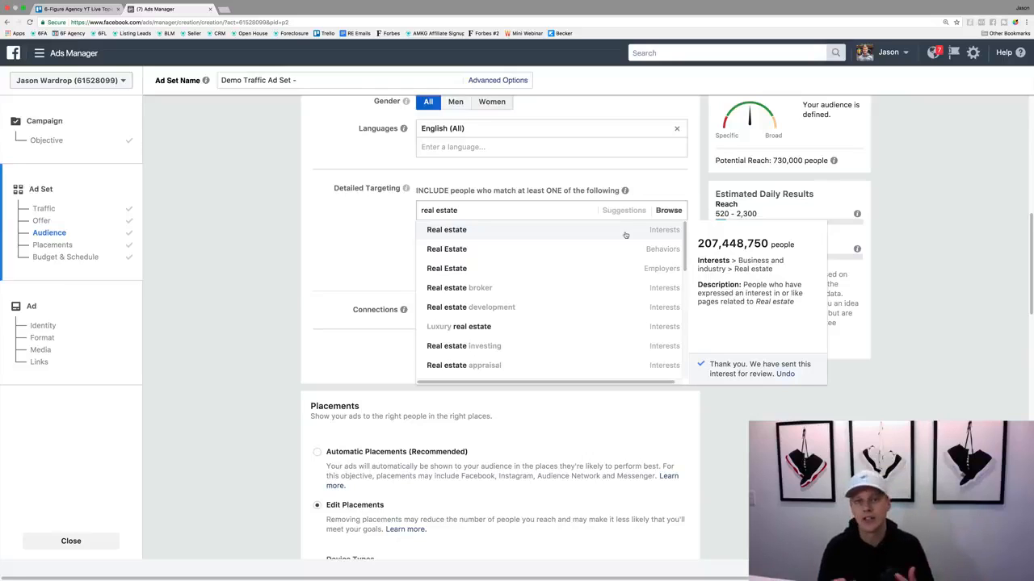
pyautogui.click(334, 266)
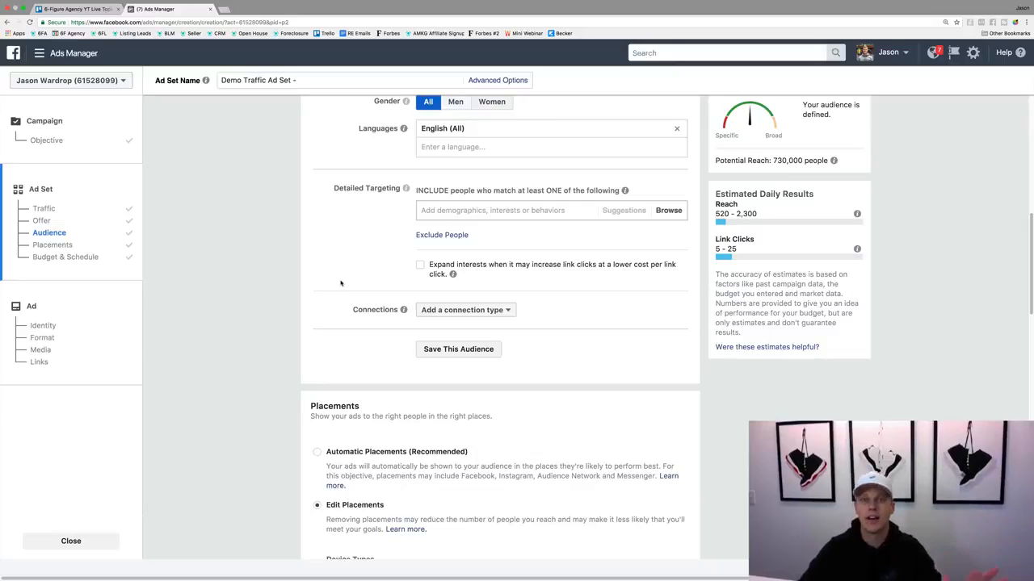
# Step: Examine the available connection types, including the options for Facebook Pages
pyautogui.click(451, 312)
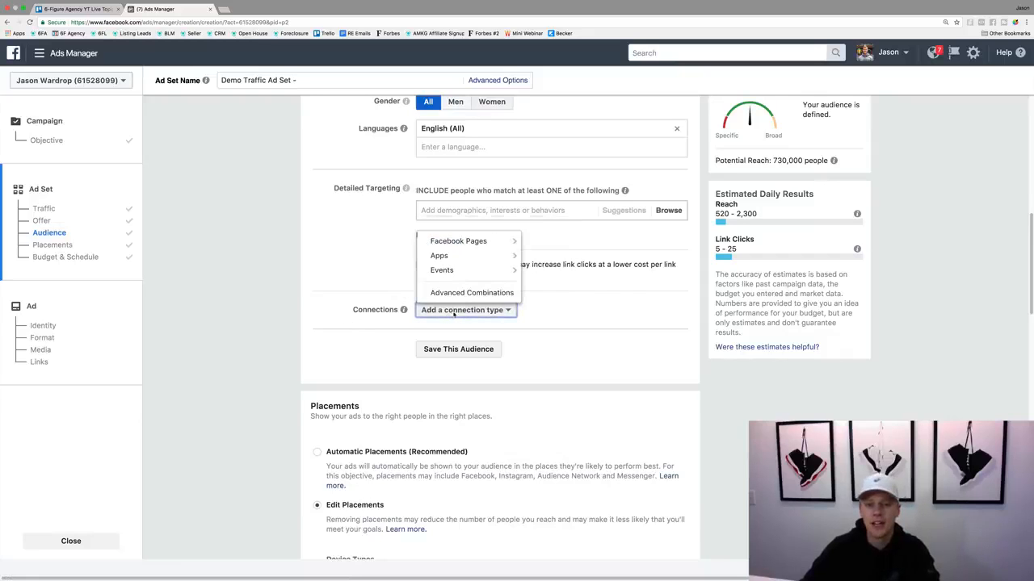
pyautogui.moveTo(505, 258)
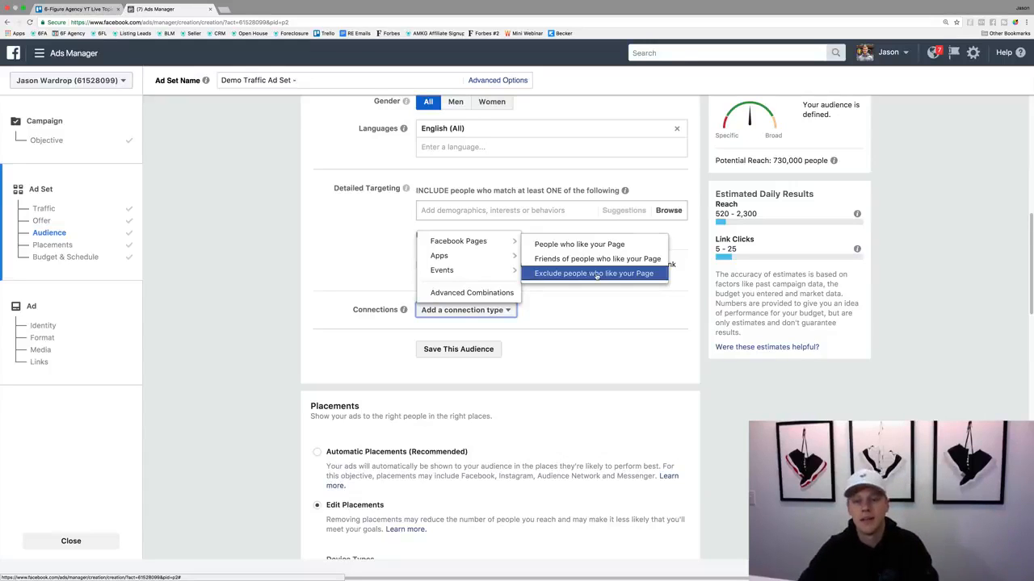
pyautogui.click(309, 348)
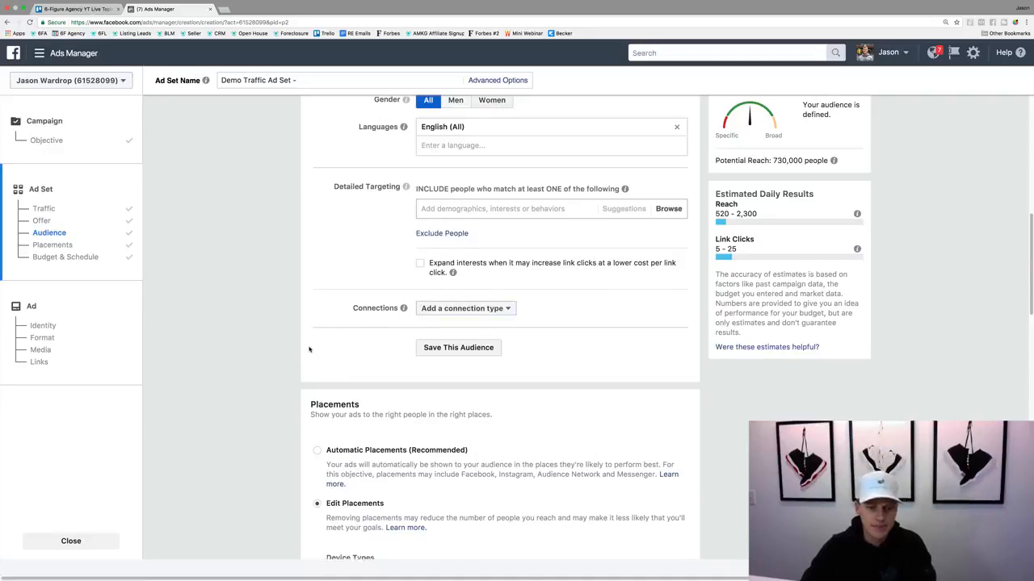
# Step: Switch the ad set to Automatic Placements and back to Edit Placements
pyautogui.scroll(-3, 308, 347)
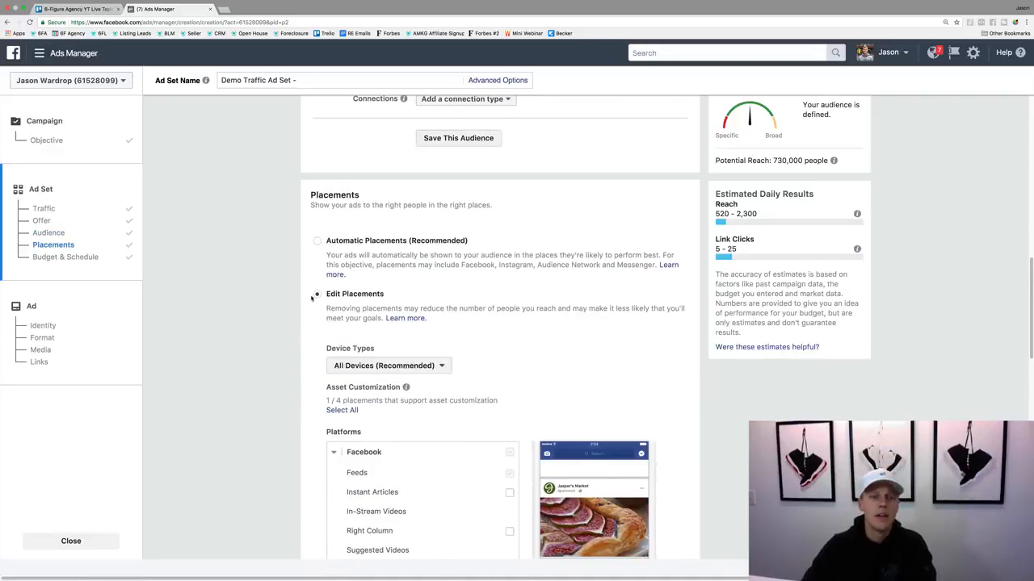
pyautogui.click(316, 241)
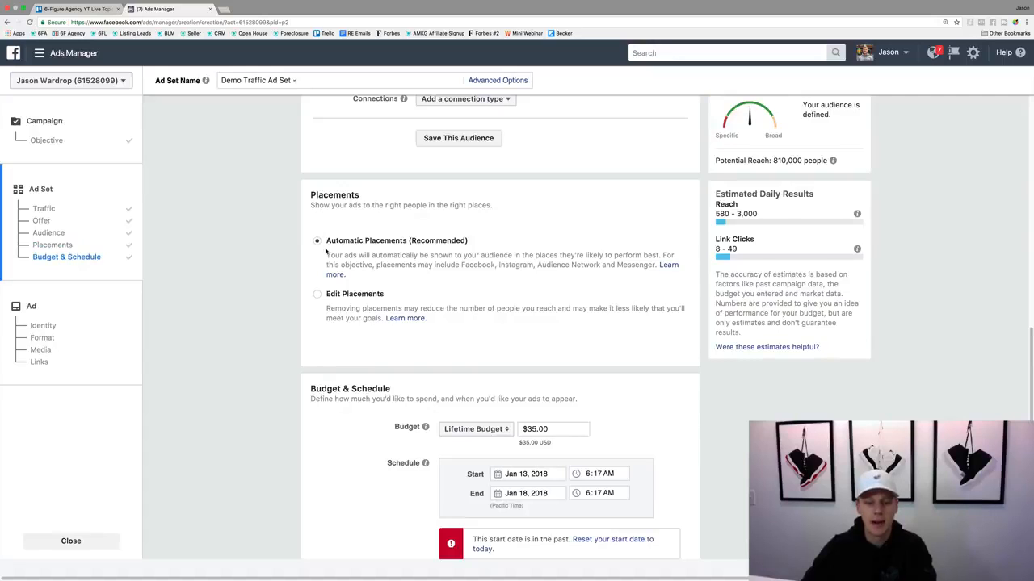
pyautogui.click(318, 295)
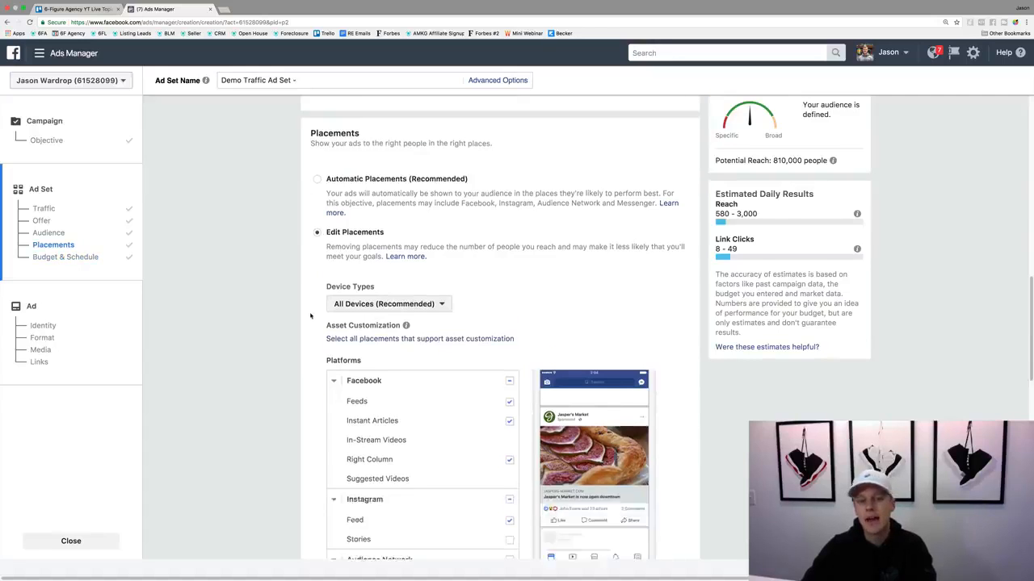
# Step: Examine the platform placements and the options offered for Device Types
pyautogui.scroll(-5, 311, 300)
pyautogui.scroll(-1, 307, 303)
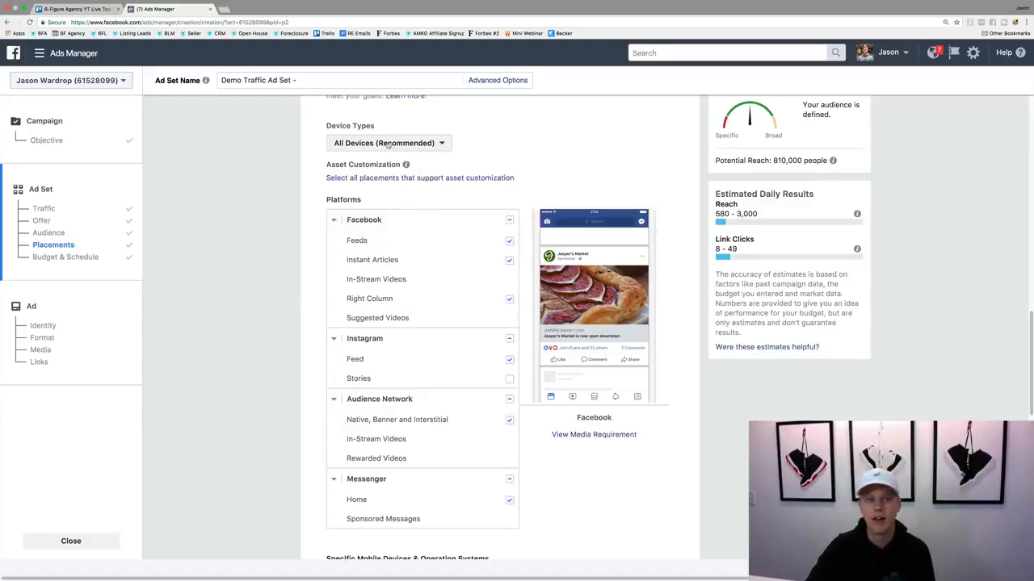
pyautogui.click(353, 145)
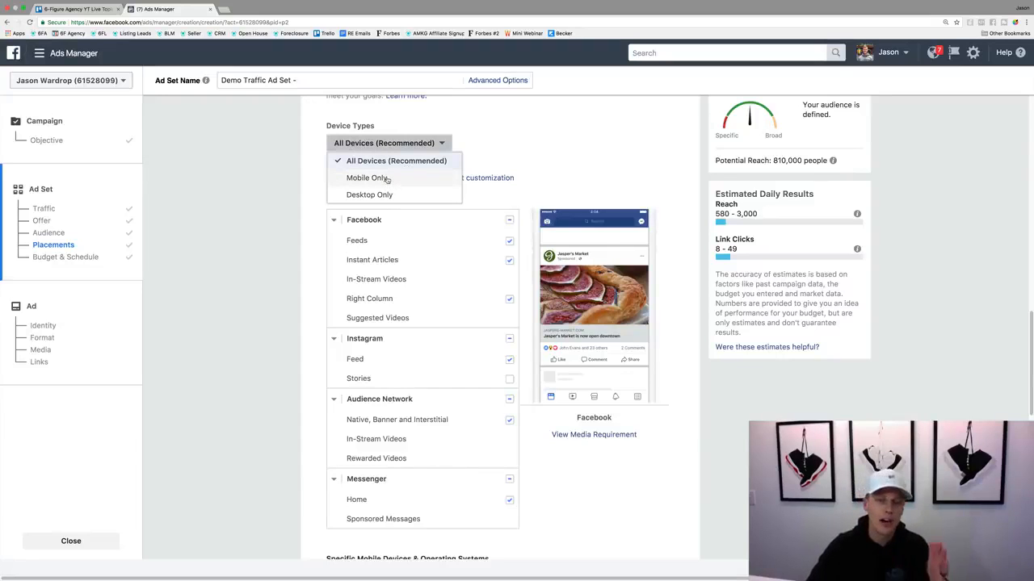
pyautogui.click(517, 149)
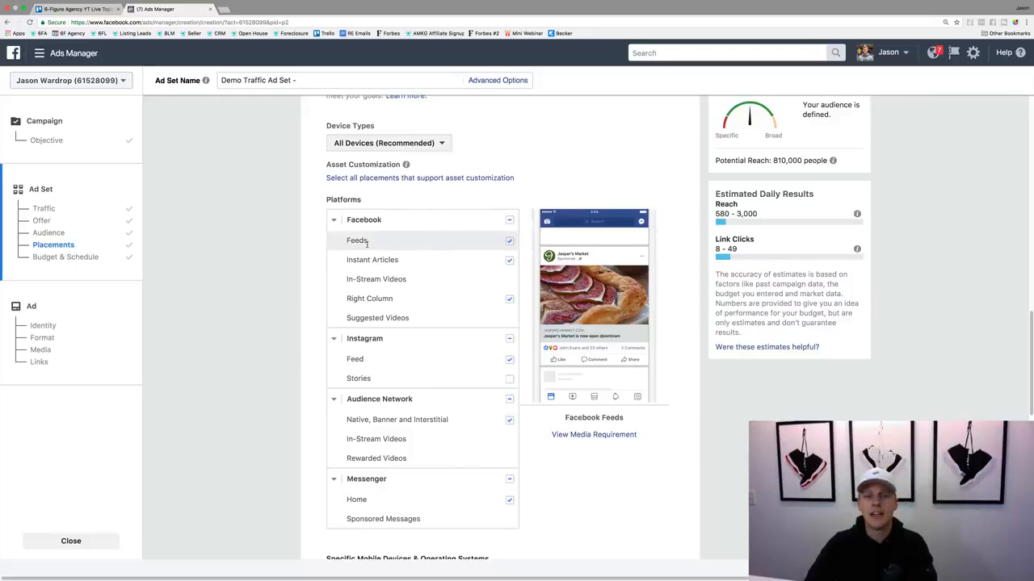
# Step: Limit the placements to Facebook Feeds by deselecting Instant Articles, Right Column, Instagram, Audience Network and Messenger
pyautogui.click(508, 260)
pyautogui.click(508, 298)
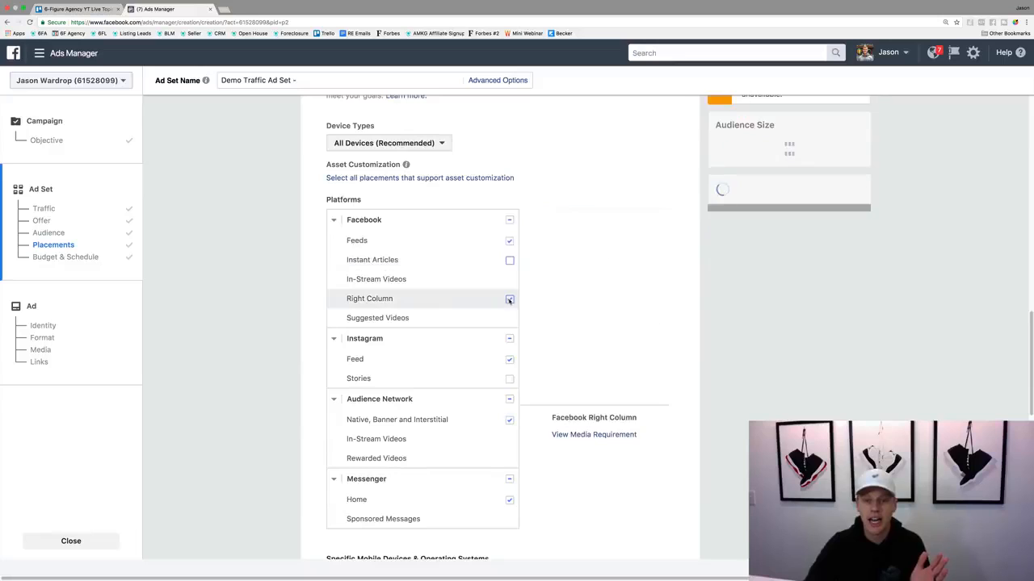
pyautogui.click(510, 339)
pyautogui.click(510, 399)
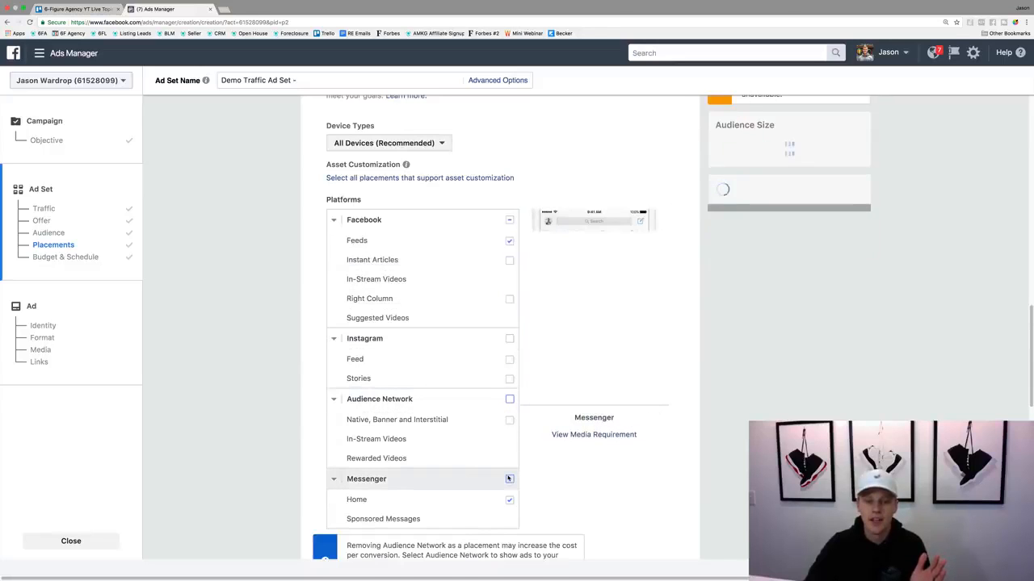
pyautogui.click(509, 479)
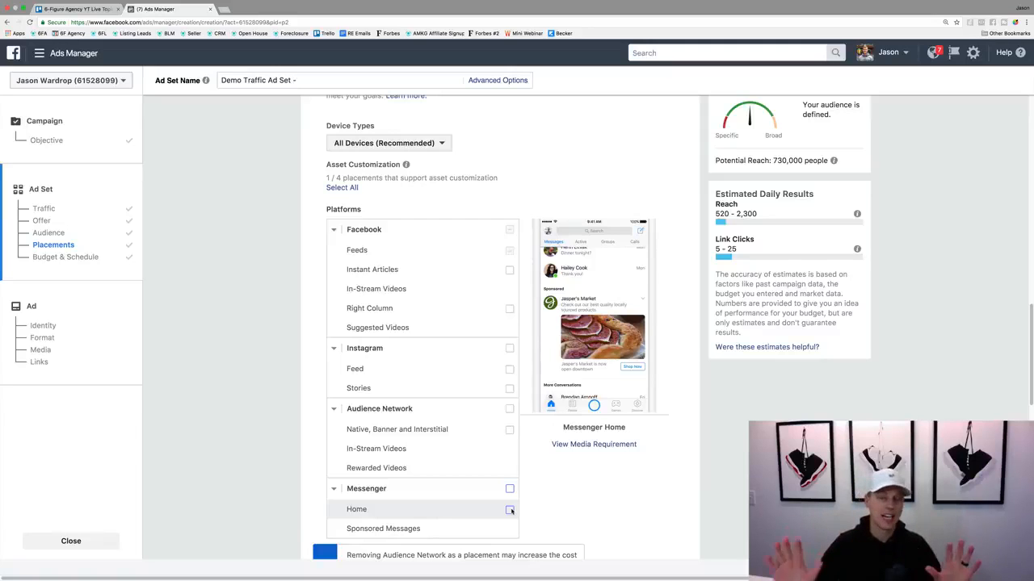
# Step: Change the ad set's budget type to Daily Budget
pyautogui.scroll(-3, 533, 460)
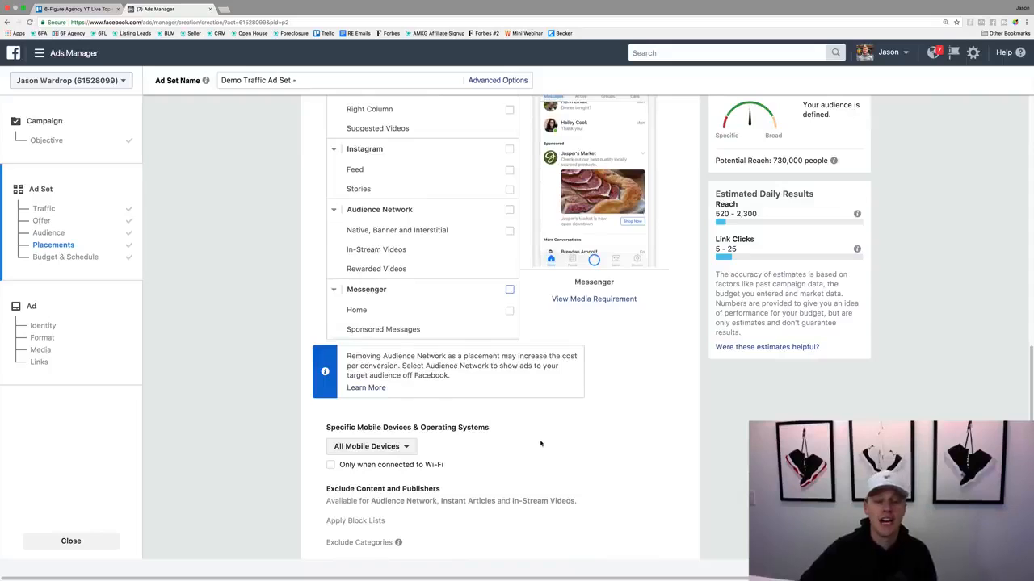
pyautogui.scroll(-2, 541, 444)
pyautogui.scroll(-1, 484, 333)
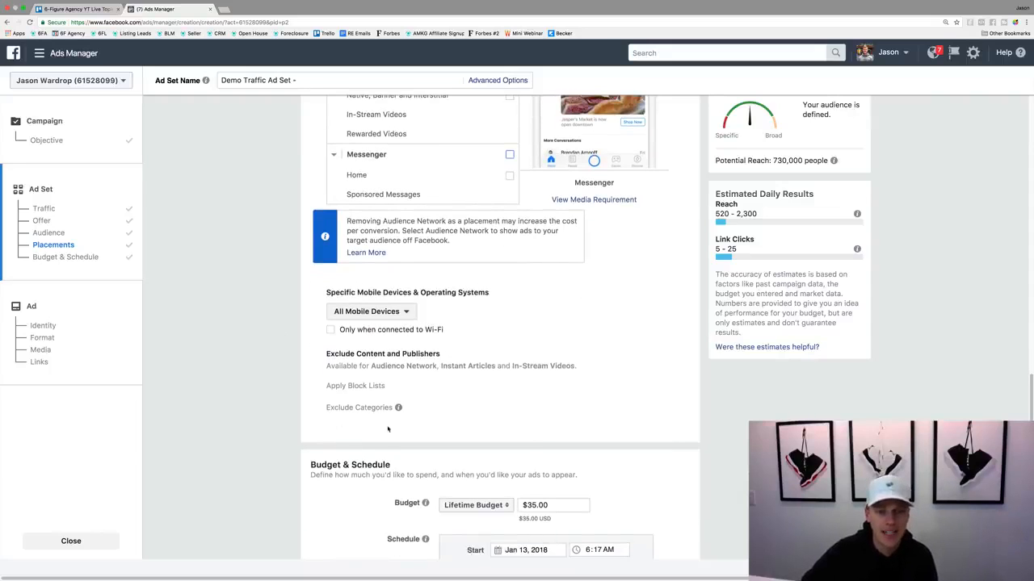
pyautogui.scroll(-3, 339, 420)
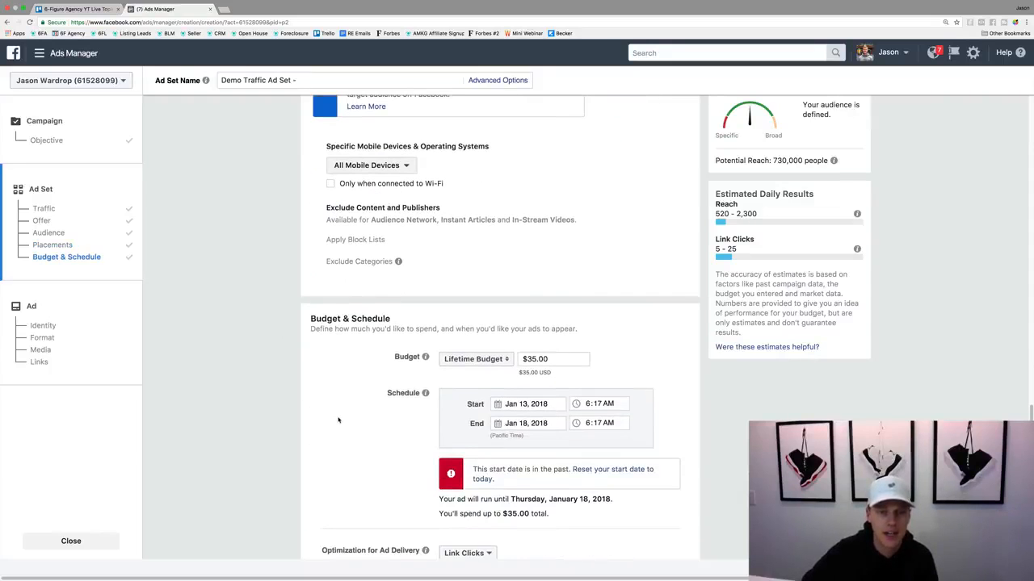
pyautogui.click(467, 361)
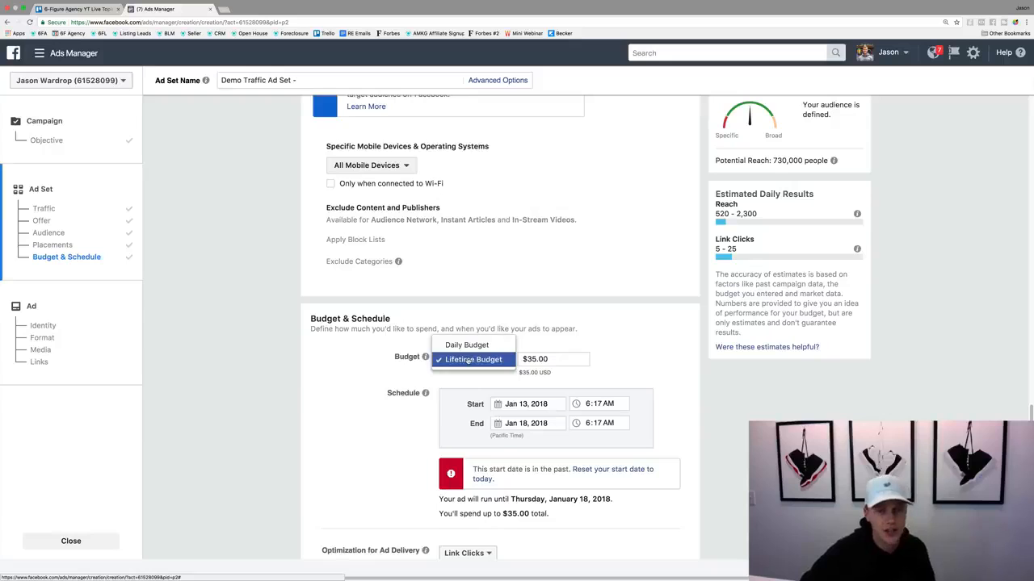
pyautogui.click(467, 345)
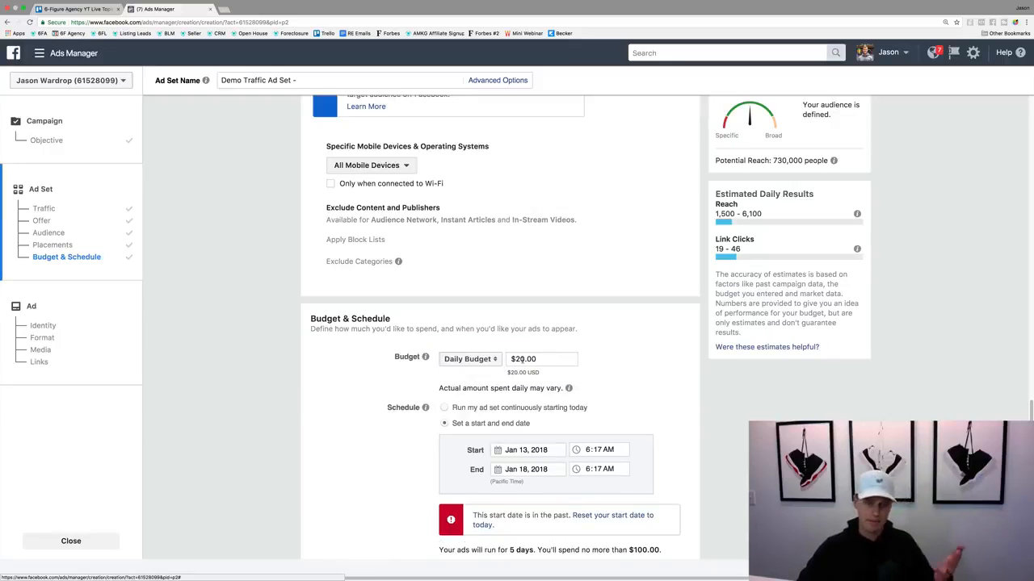
# Step: Set the daily budget to $10.00
pyautogui.click(517, 359)
pyautogui.moveTo(521, 359); pyautogui.dragTo(516, 359)
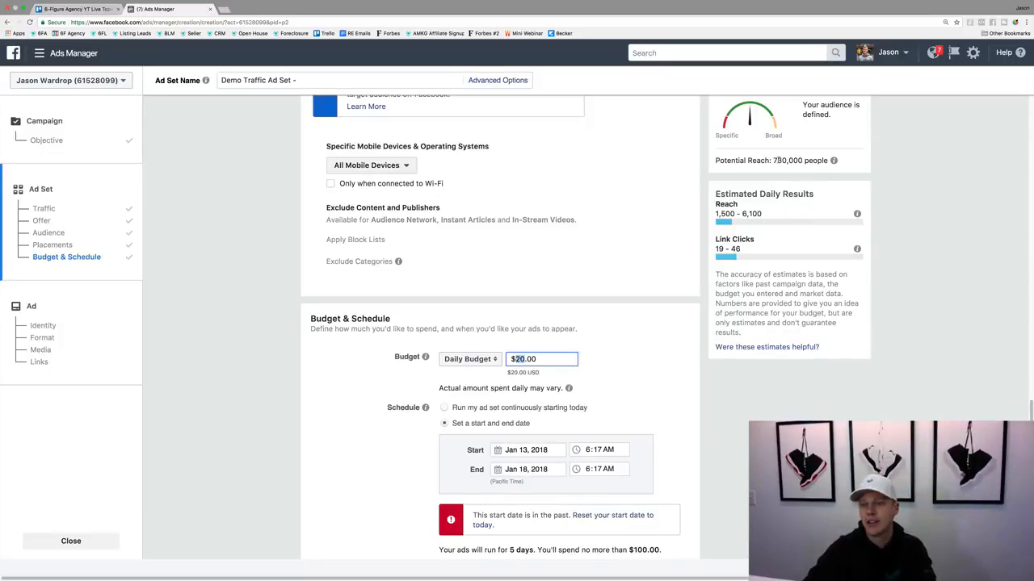
pyautogui.moveTo(773, 160); pyautogui.dragTo(785, 161)
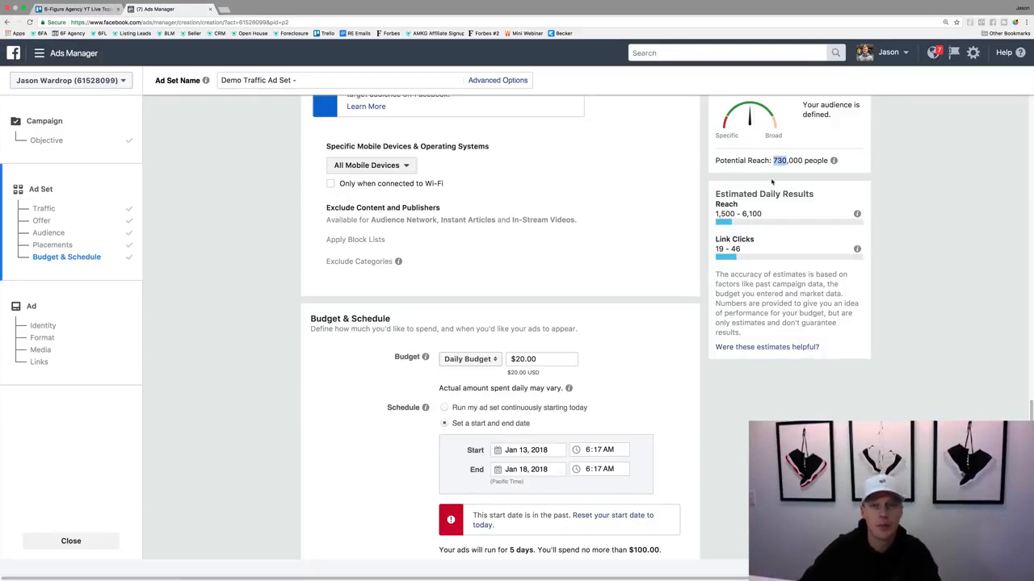
pyautogui.click(526, 358)
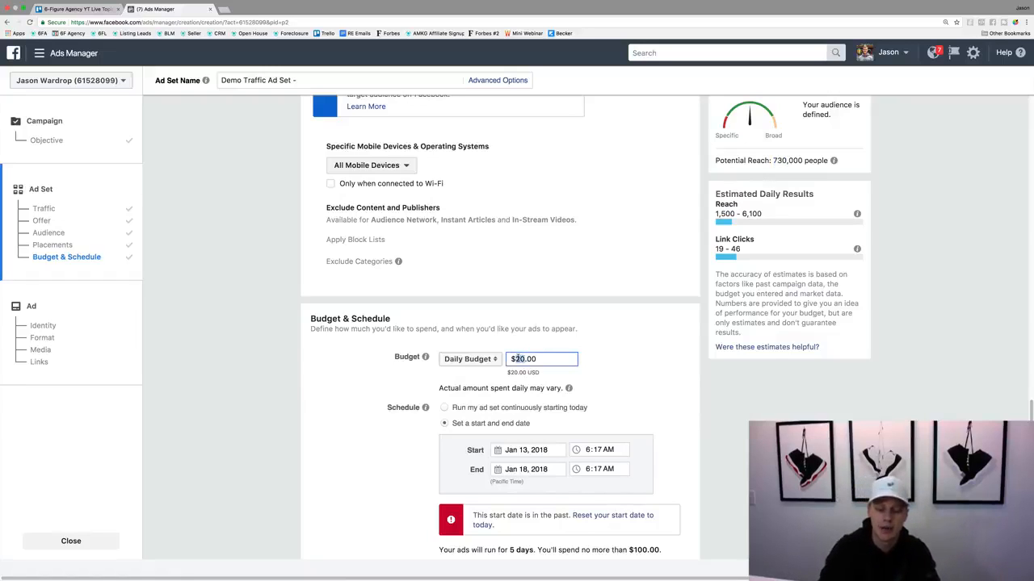
pyautogui.press('BackSpace')
pyautogui.write('1')
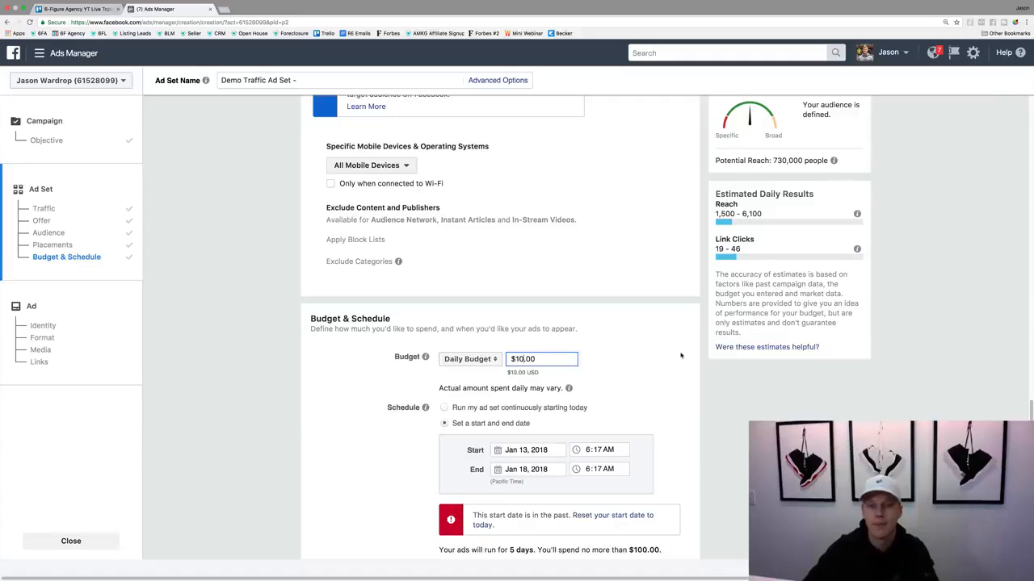
pyautogui.click(682, 355)
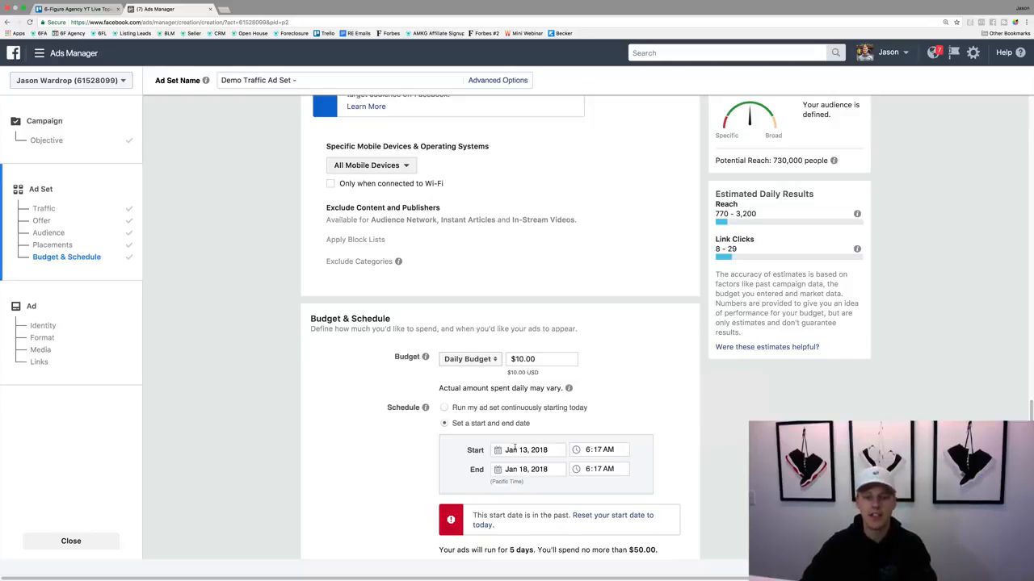
# Step: Schedule the ad set to start on Jan 15, 2018 at 8:00 AM
pyautogui.click(518, 449)
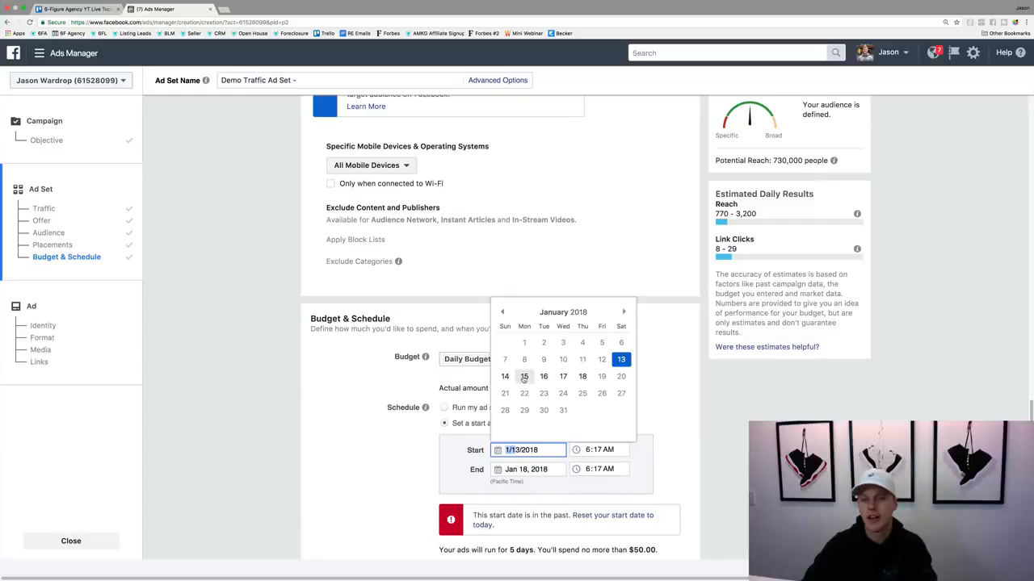
pyautogui.click(523, 376)
pyautogui.click(588, 451)
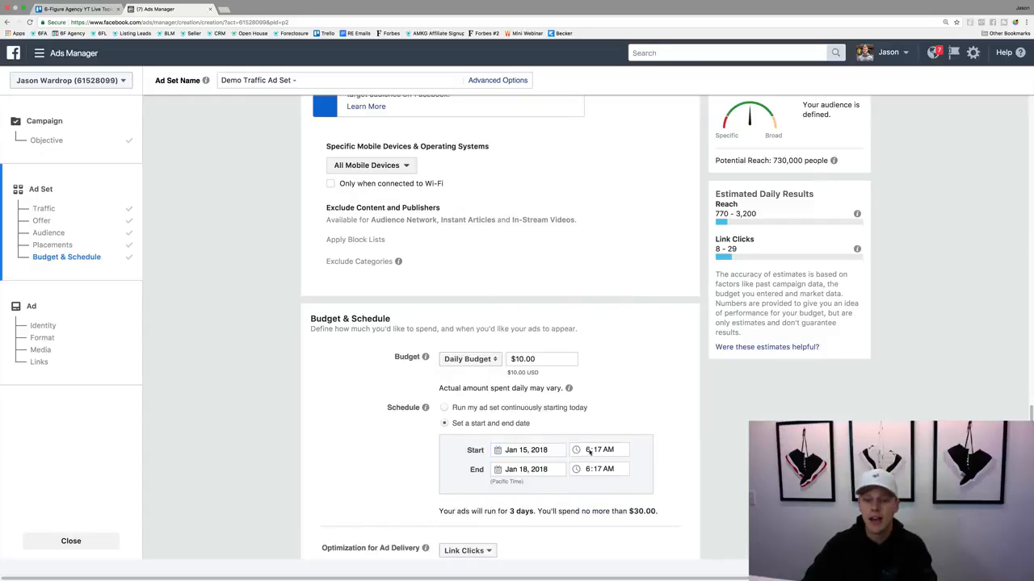
pyautogui.write('8:')
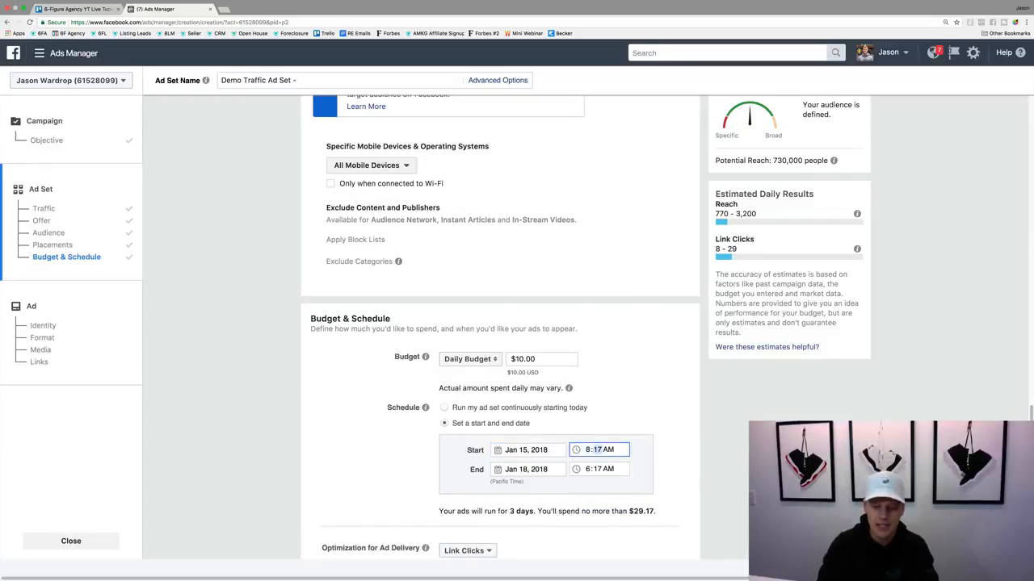
pyautogui.write('00')
pyautogui.click(681, 440)
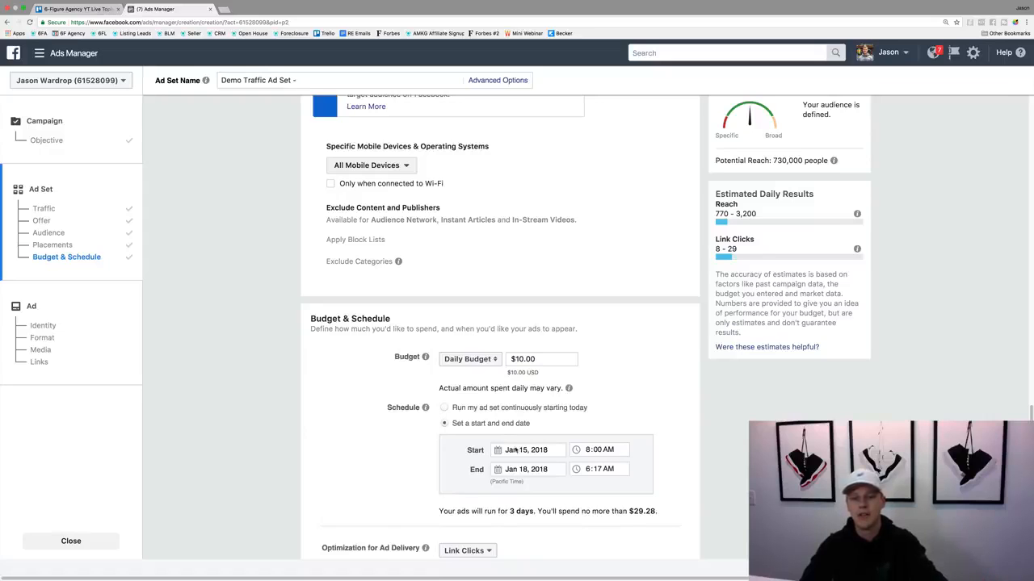
# Step: Switch the schedule to continuous and back to a start and end date, starting Jan 15, 2018 at 8:00 AM
pyautogui.click(443, 408)
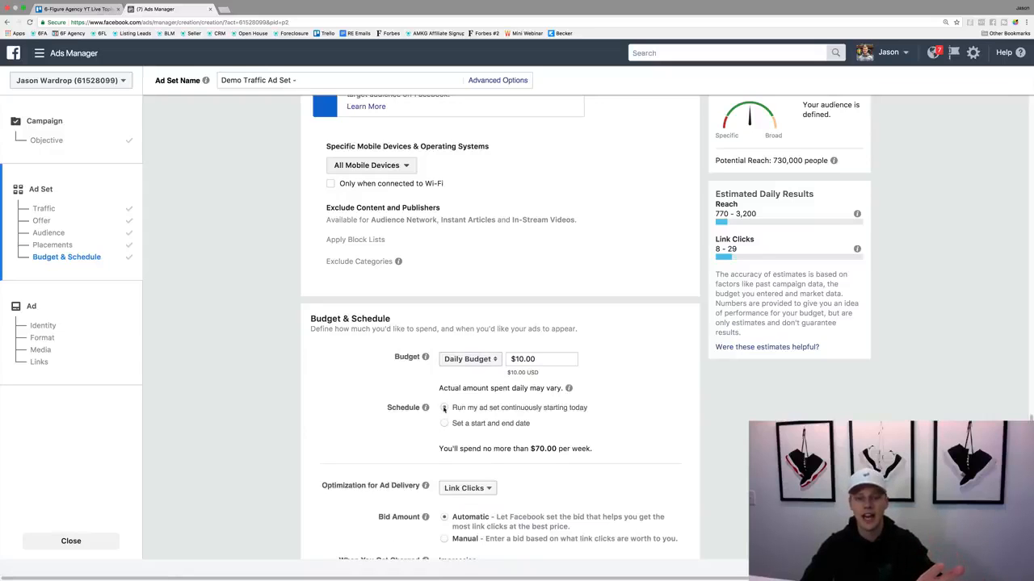
pyautogui.click(447, 424)
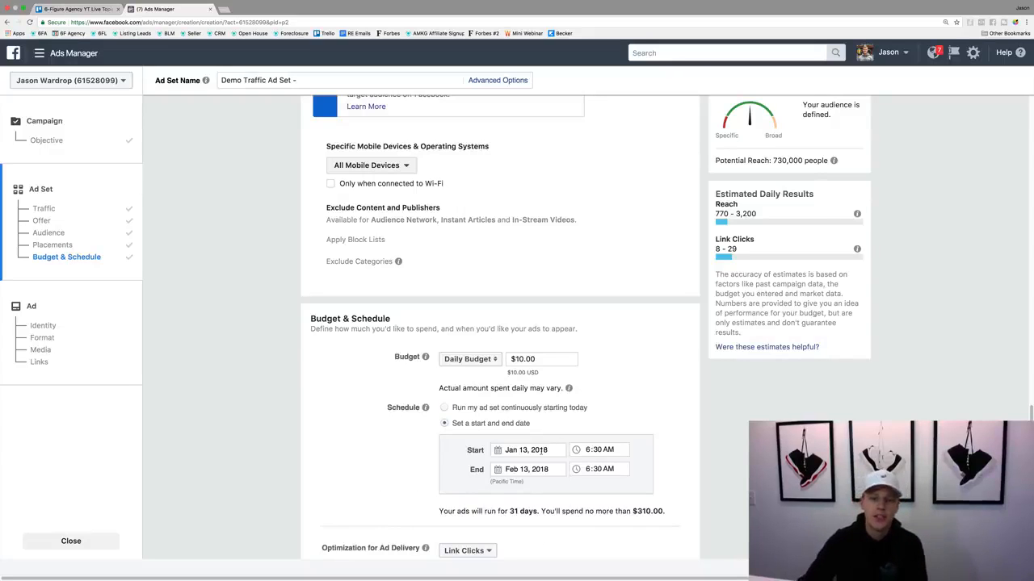
pyautogui.click(529, 450)
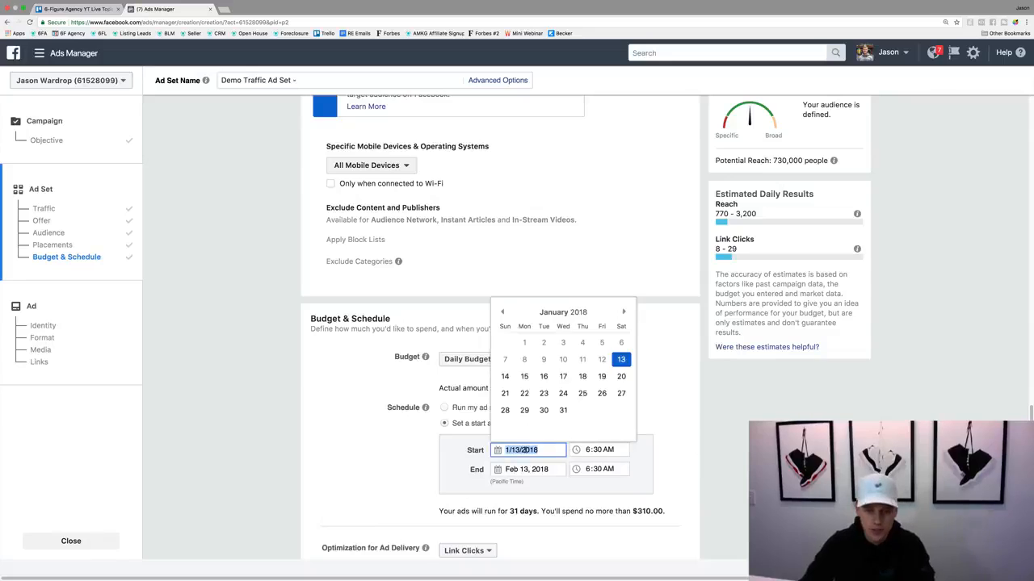
pyautogui.click(525, 380)
pyautogui.click(588, 451)
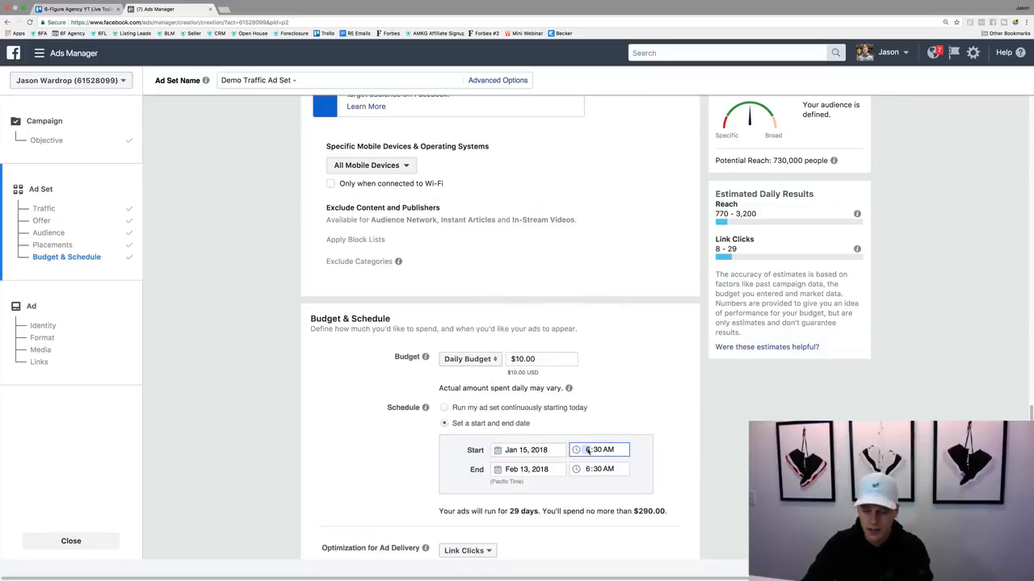
pyautogui.write('800')
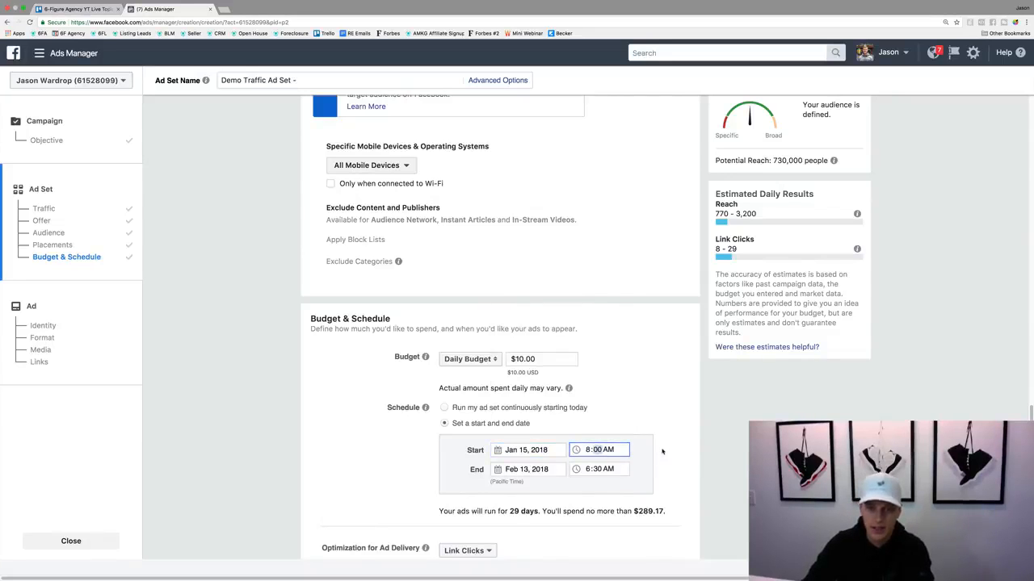
pyautogui.click(662, 451)
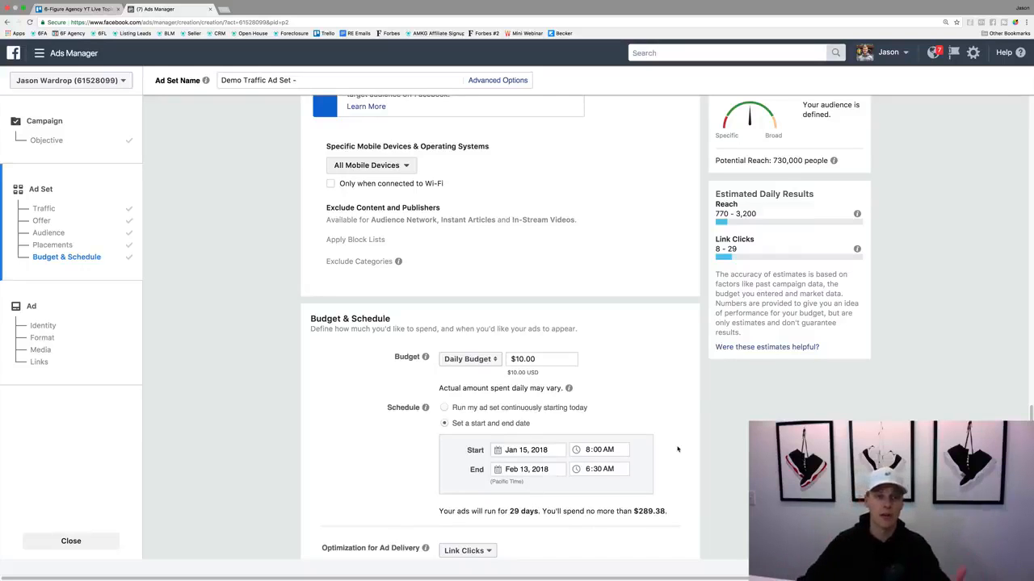
# Step: Check the remaining budget, optimization and delivery settings of the ad set and continue to the ad setup
pyautogui.scroll(-3, 615, 373)
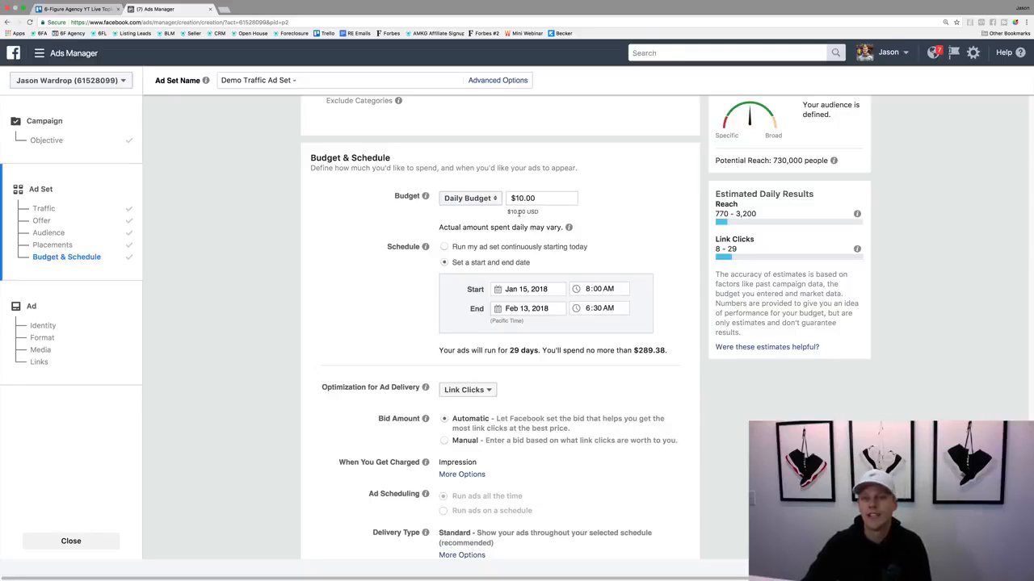
pyautogui.scroll(-2, 420, 275)
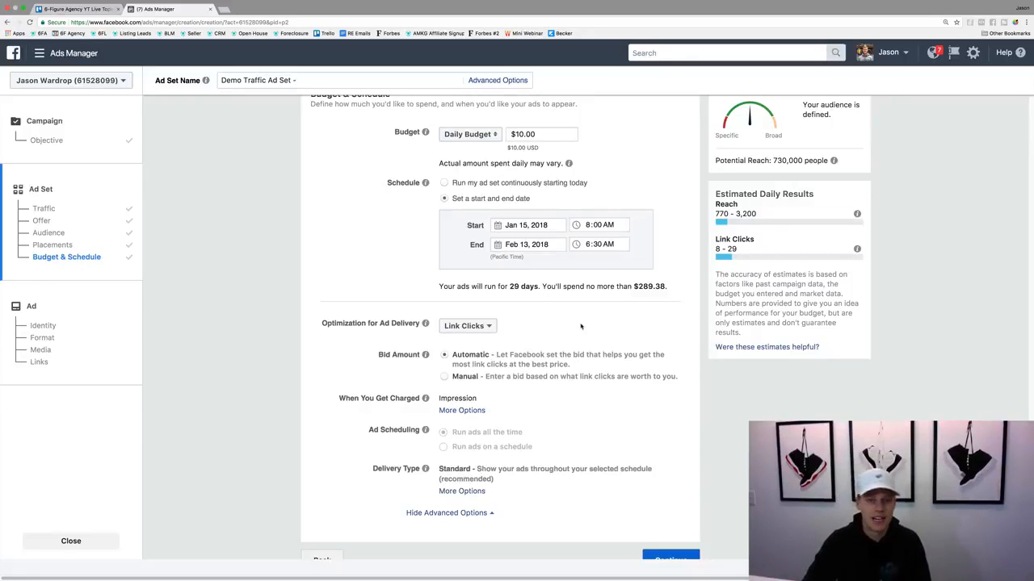
pyautogui.scroll(-1, 583, 327)
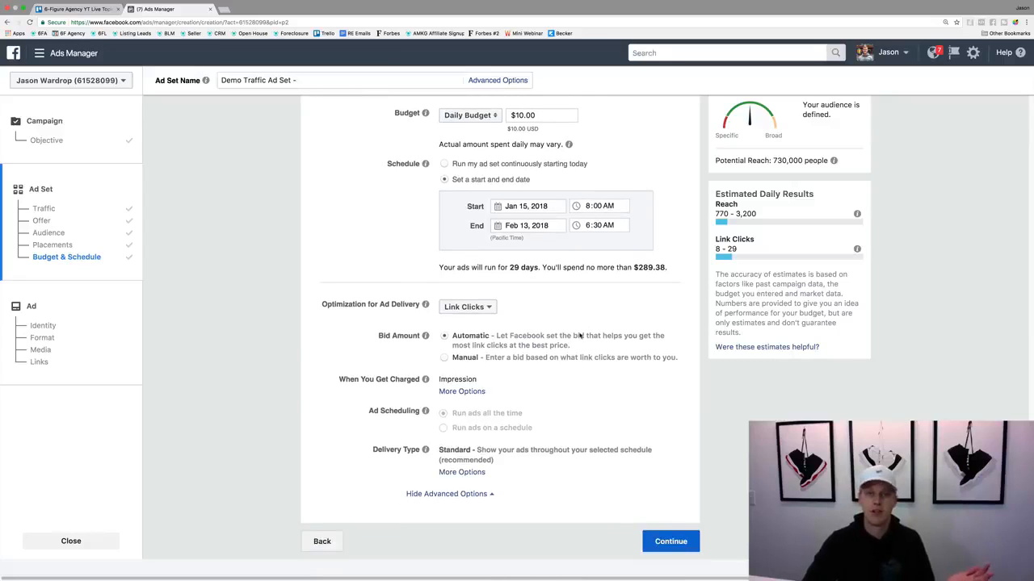
pyautogui.click(664, 544)
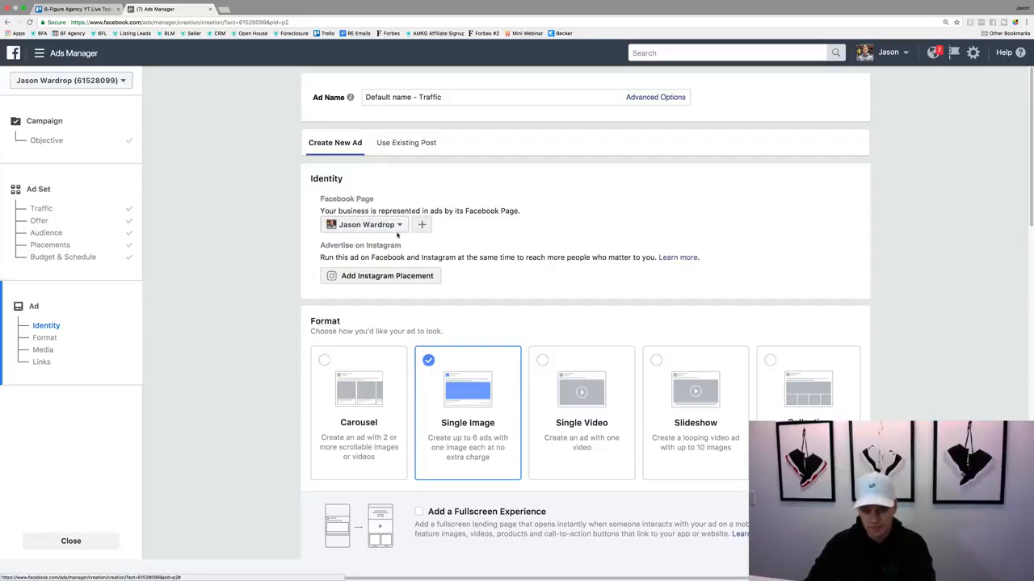
# Step: Examine the Instagram identity option and the page posts offered for reuse as an ad, and return to creating a new ad
pyautogui.moveTo(315, 249); pyautogui.dragTo(404, 251)
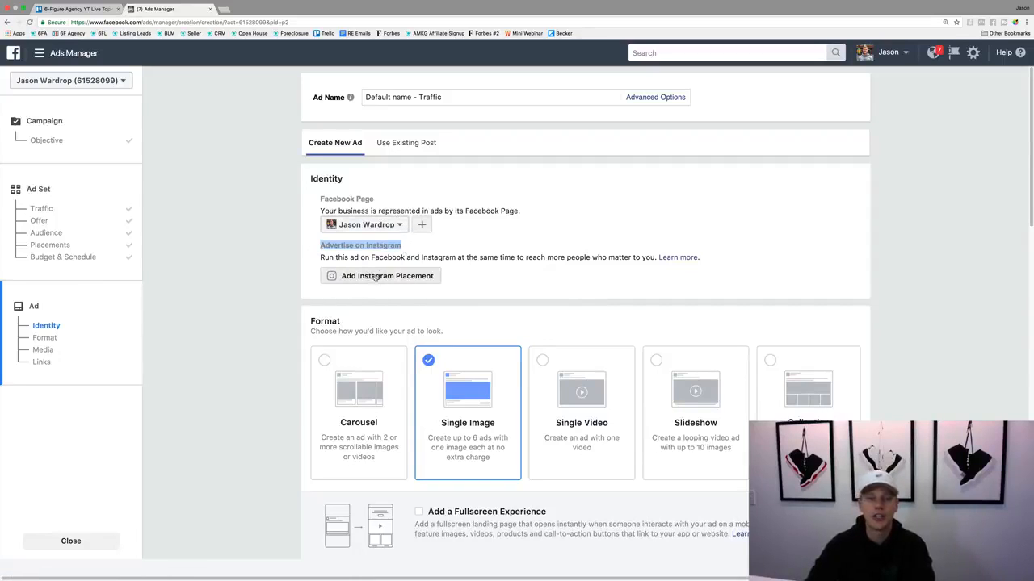
pyautogui.click(414, 144)
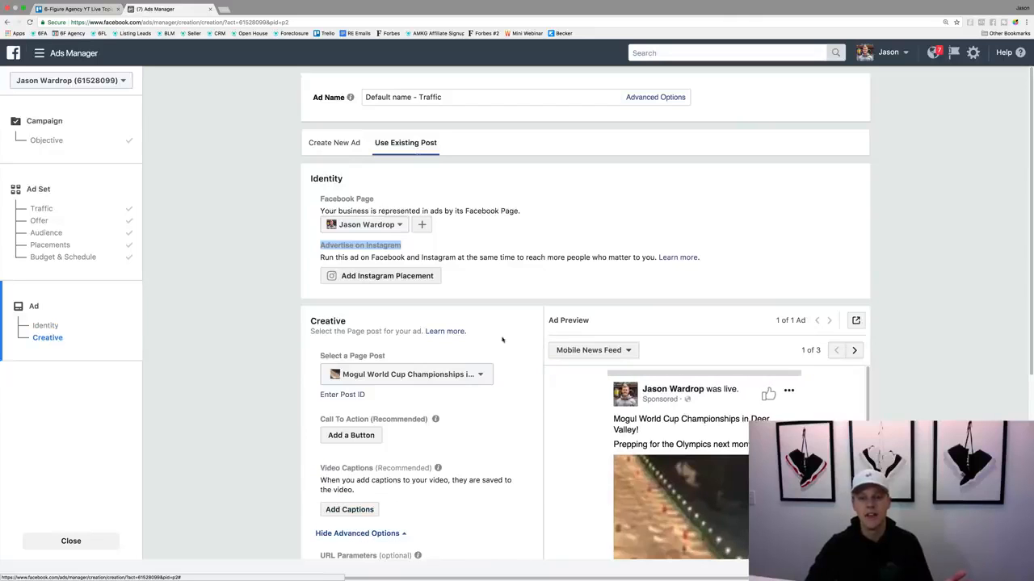
pyautogui.click(476, 376)
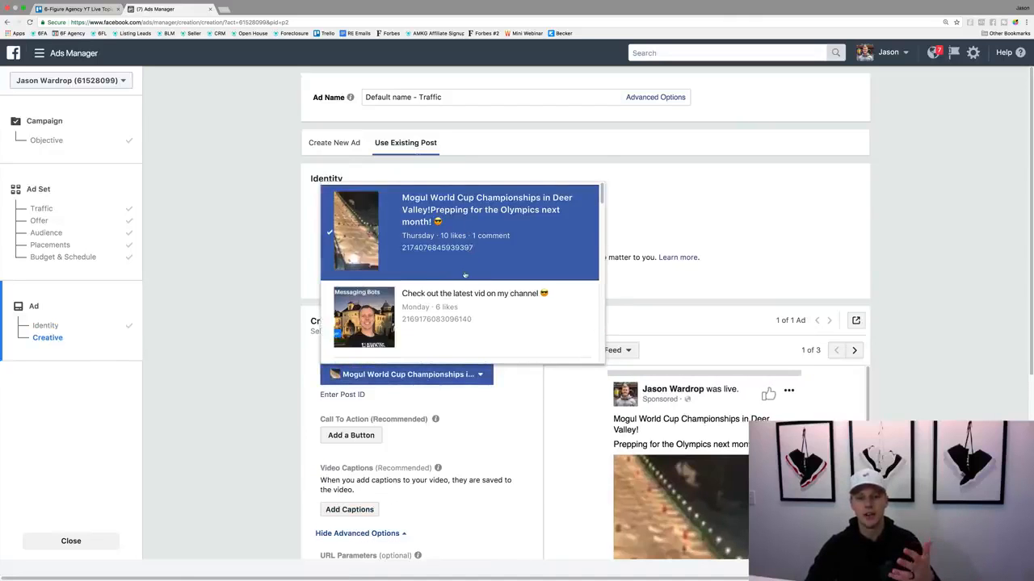
pyautogui.scroll(-10, 465, 276)
pyautogui.click(255, 310)
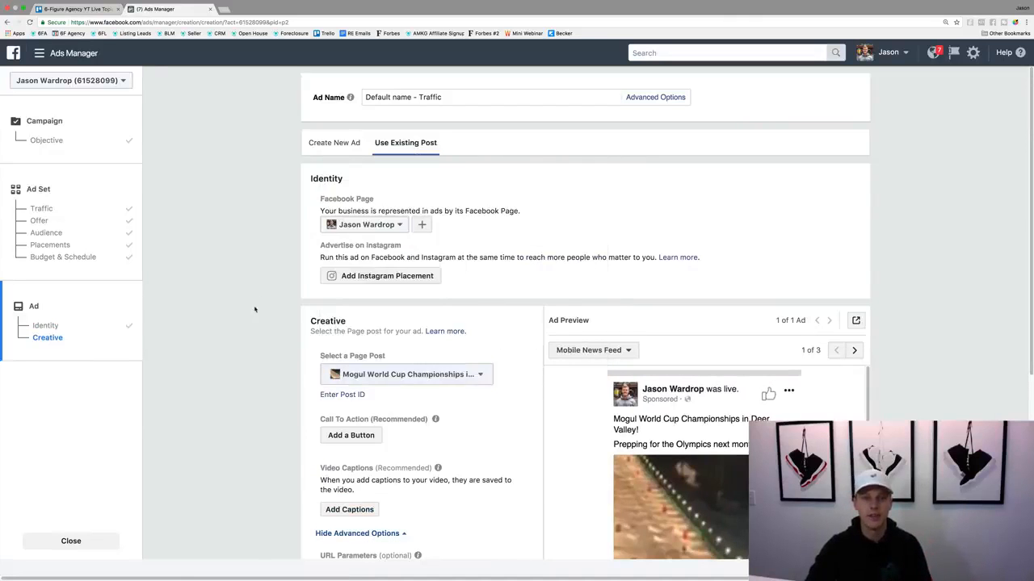
pyautogui.click(335, 143)
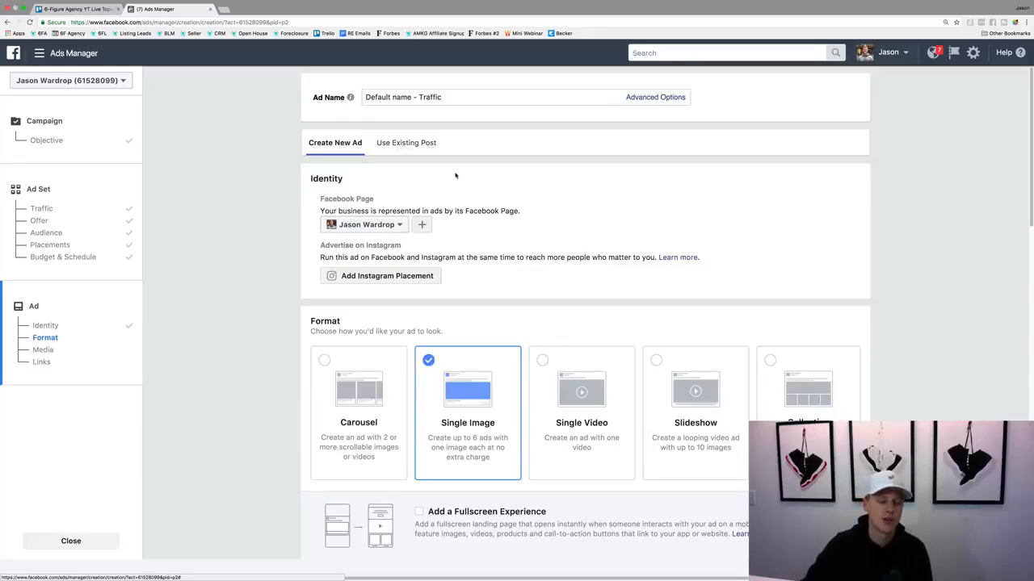
# Step: Try the Carousel ad format and look through its preview, link settings and cards 1 to 3
pyautogui.scroll(-3, 490, 184)
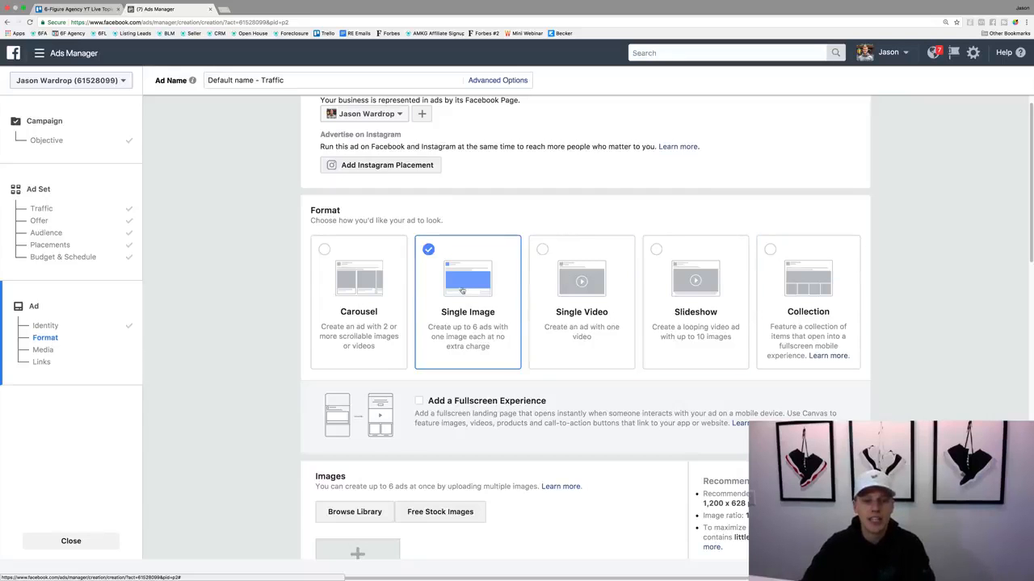
pyautogui.click(321, 331)
pyautogui.scroll(-5, 302, 332)
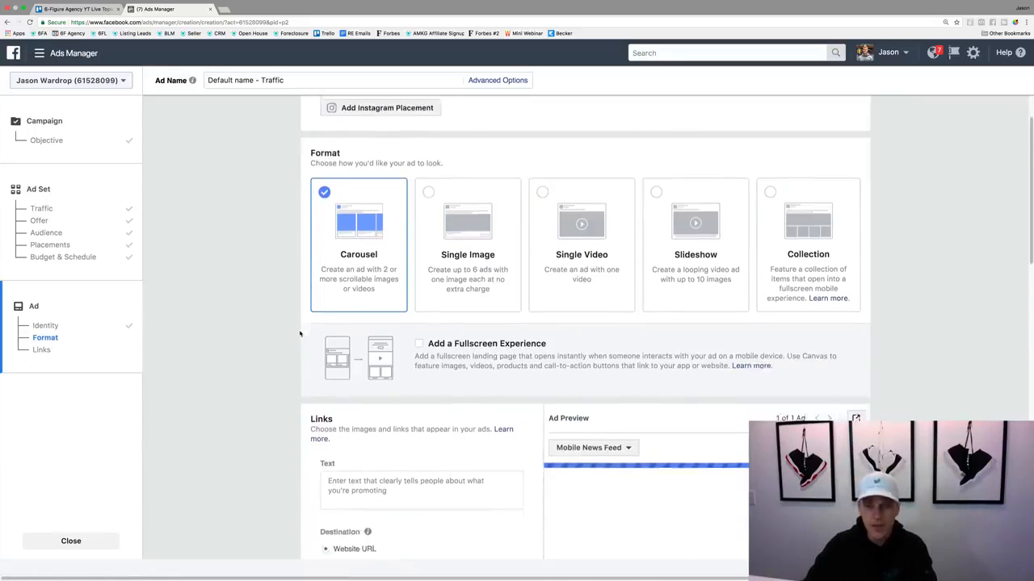
pyautogui.scroll(-1, 300, 333)
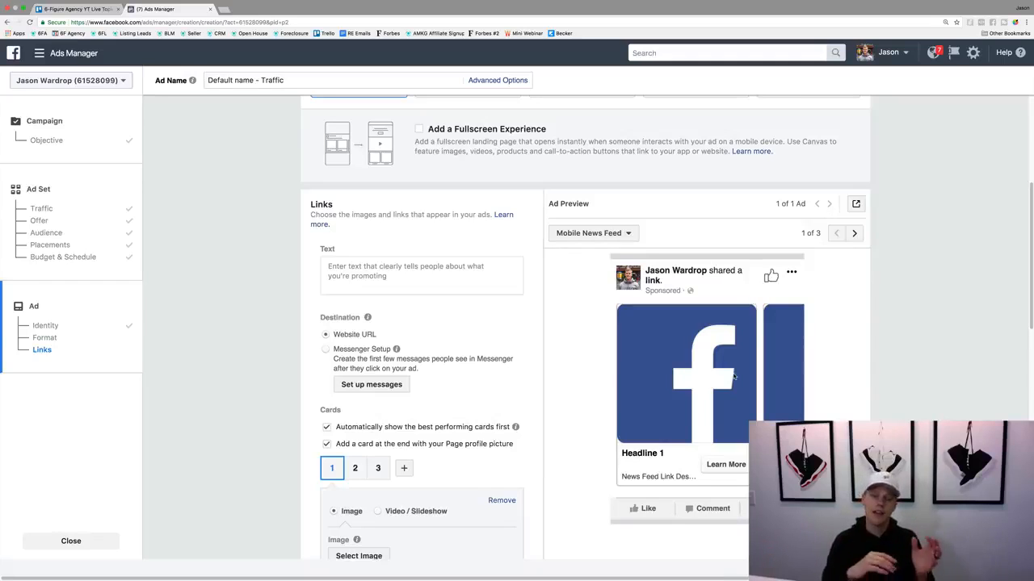
pyautogui.scroll(-2, 733, 376)
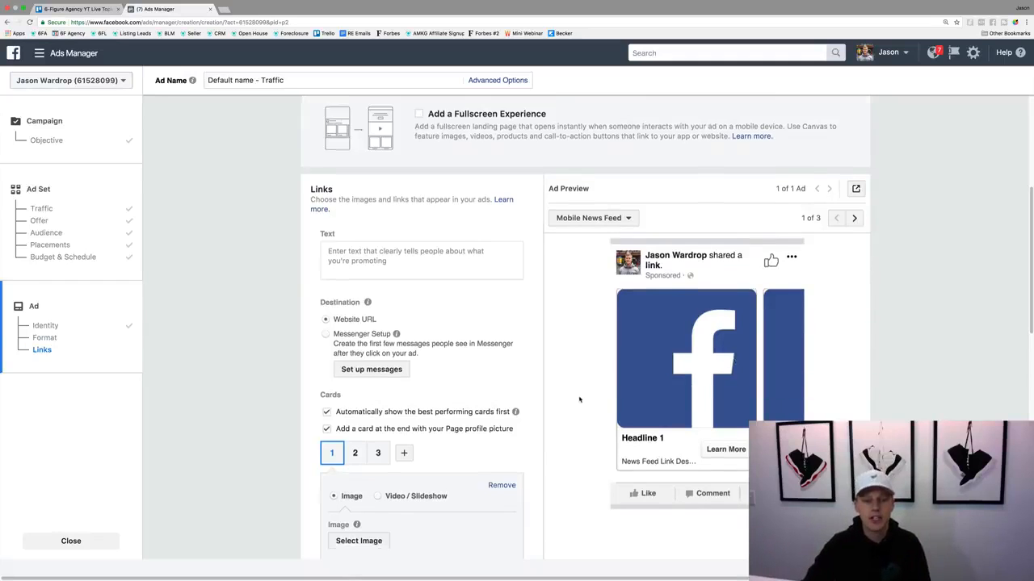
pyautogui.click(349, 424)
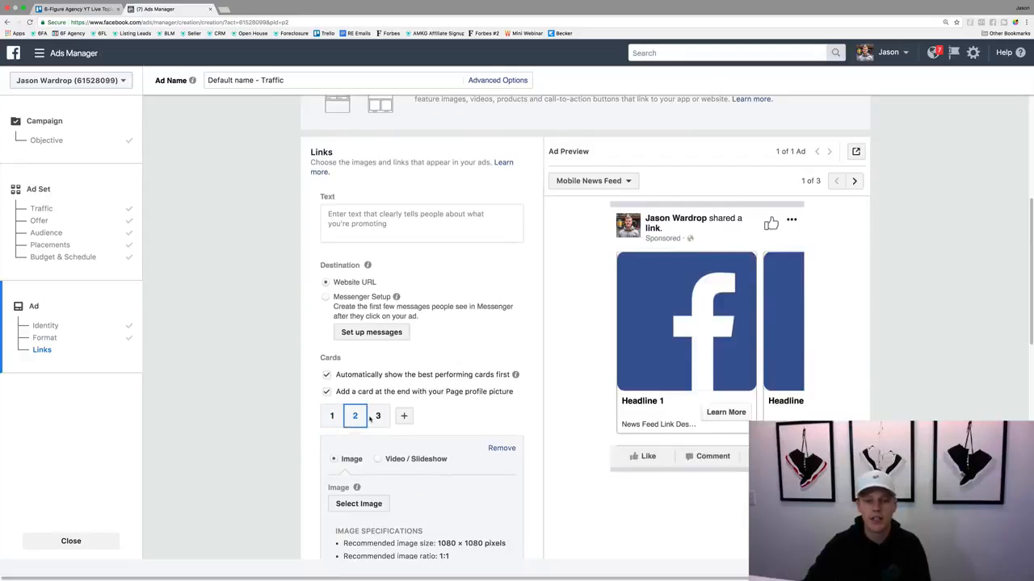
pyautogui.click(375, 418)
pyautogui.click(333, 419)
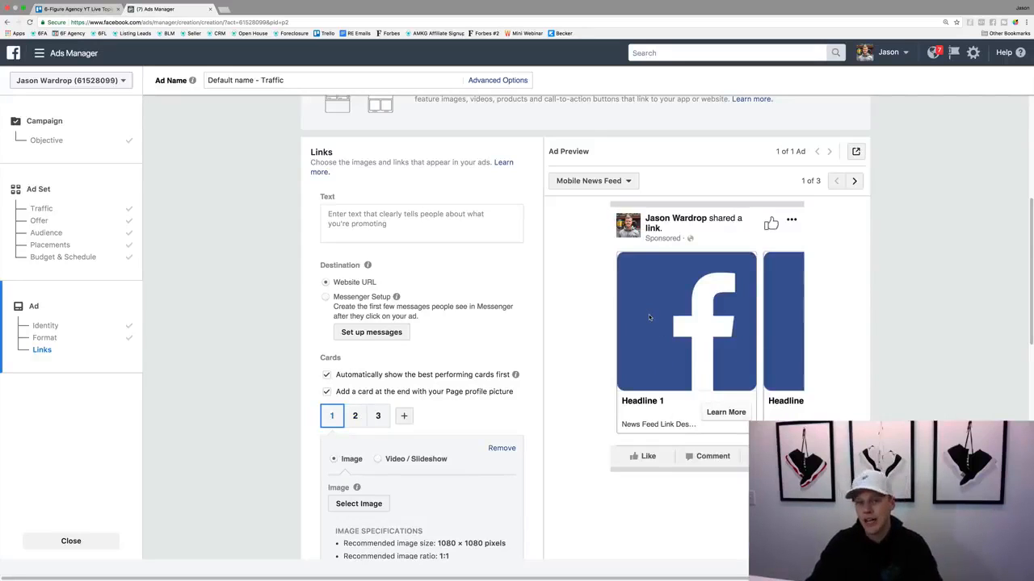
pyautogui.scroll(1, 685, 294)
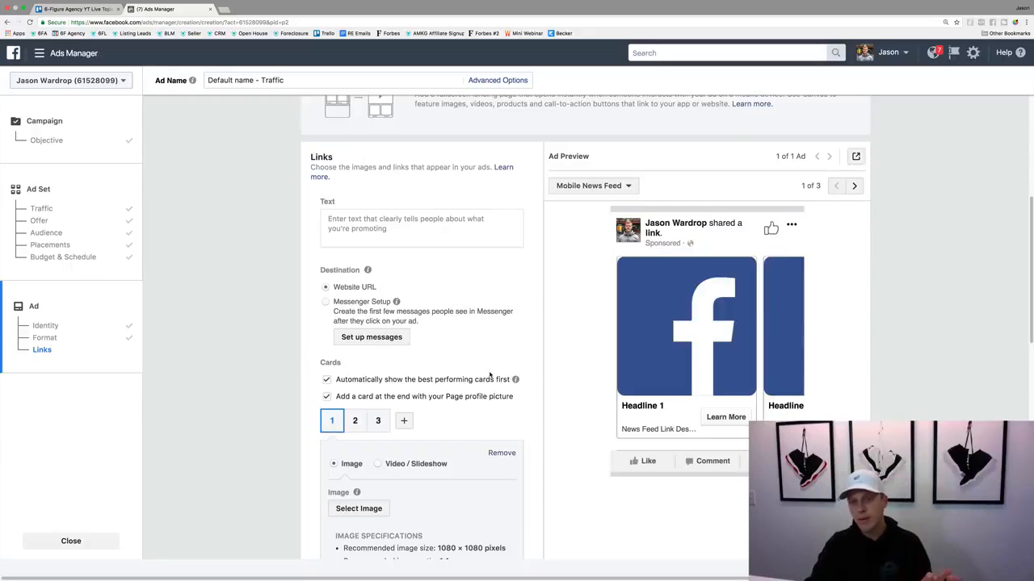
# Step: Switch the ad format from Carousel to Single Image and examine its image and link settings
pyautogui.scroll(5, 504, 370)
pyautogui.click(479, 194)
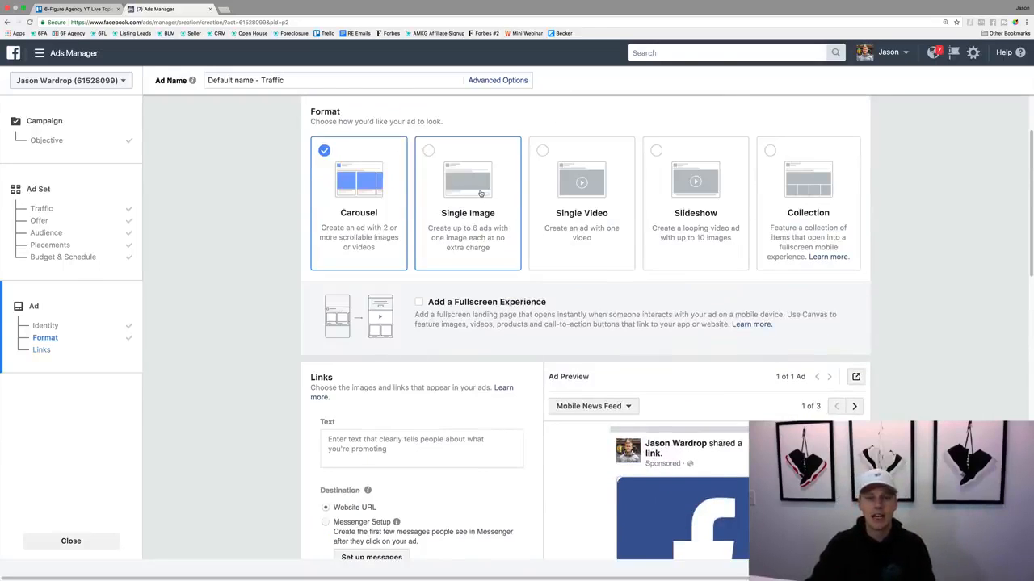
pyautogui.scroll(-3, 505, 328)
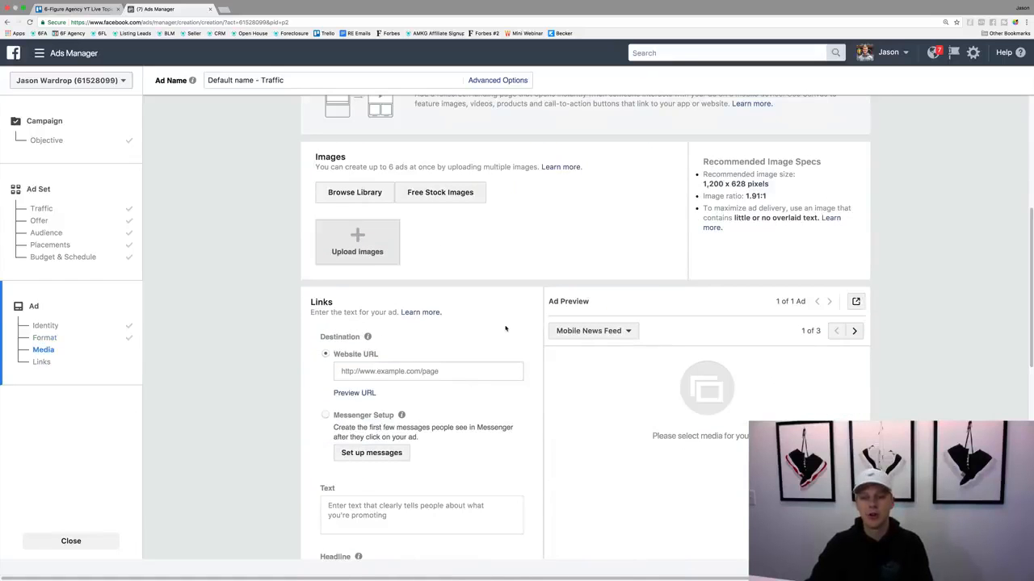
pyautogui.scroll(2, 505, 330)
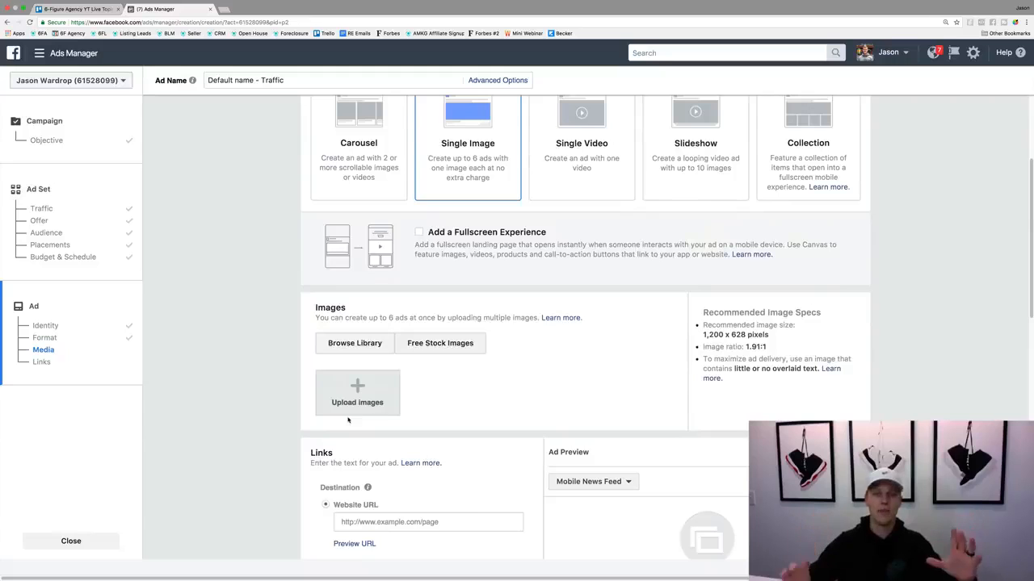
# Step: Try the Single Video and Slideshow ad formats and examine the media options of each
pyautogui.click(570, 154)
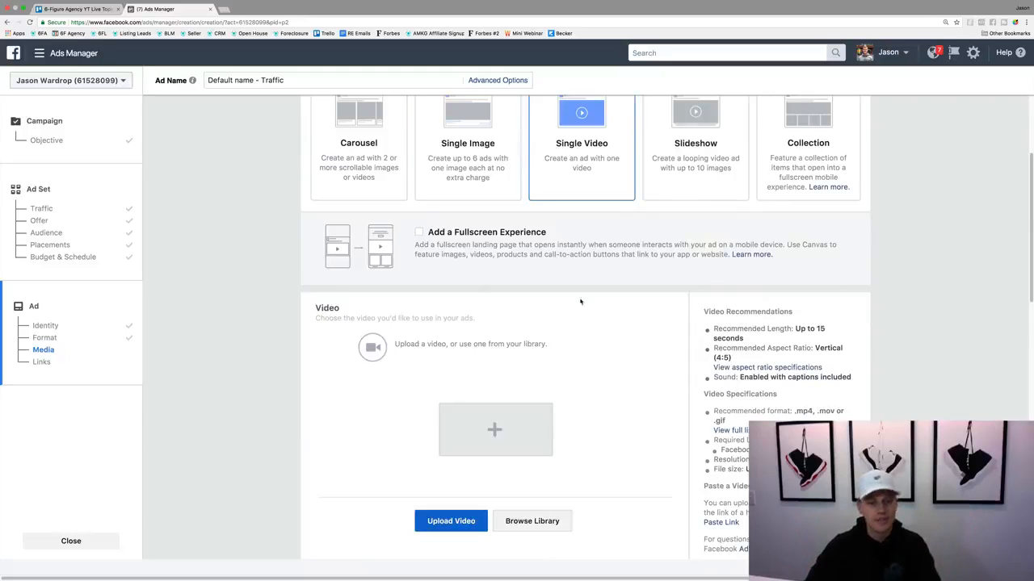
pyautogui.scroll(-3, 616, 312)
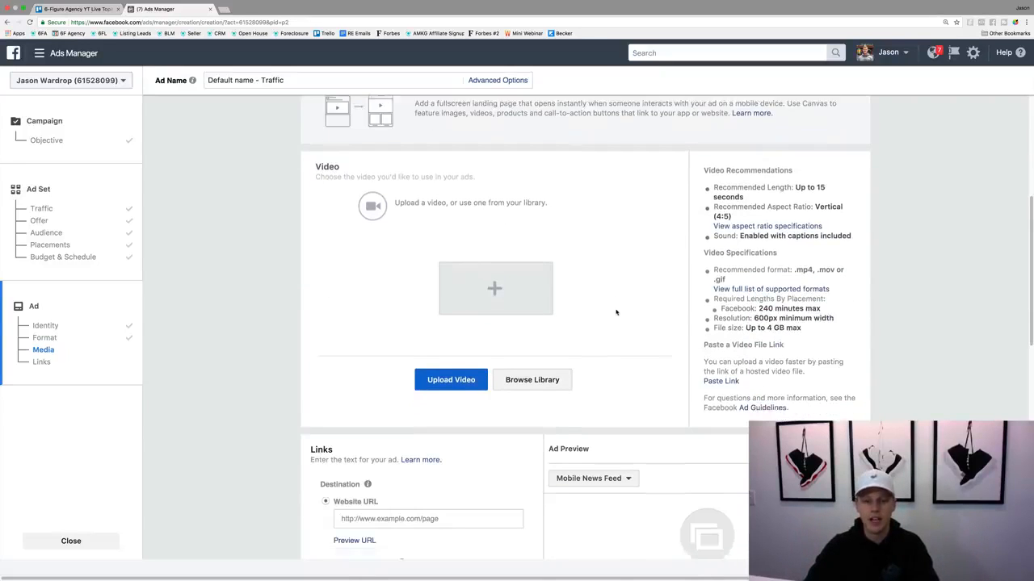
pyautogui.scroll(2, 616, 312)
pyautogui.scroll(1, 615, 312)
pyautogui.click(710, 180)
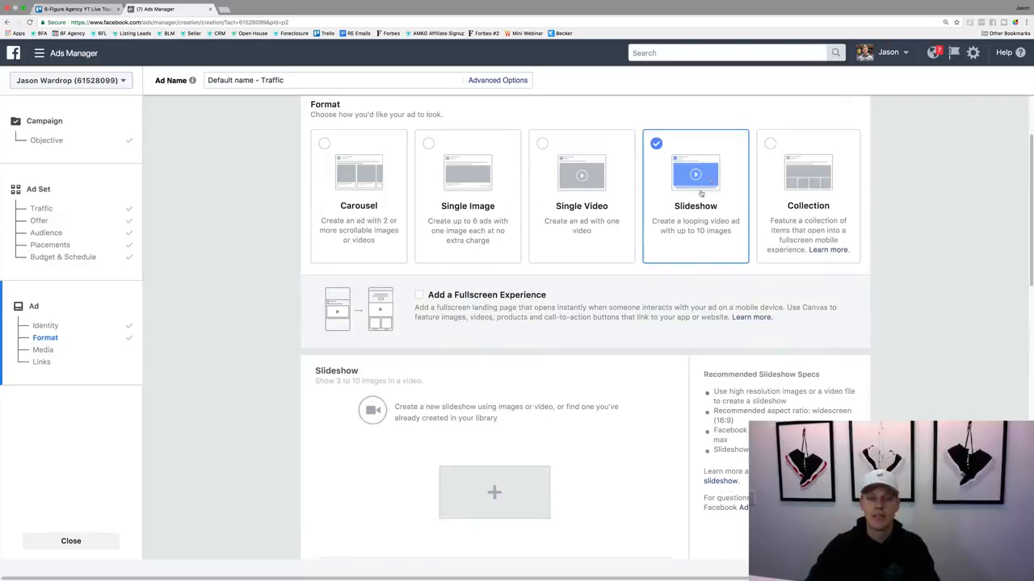
pyautogui.scroll(-3, 632, 277)
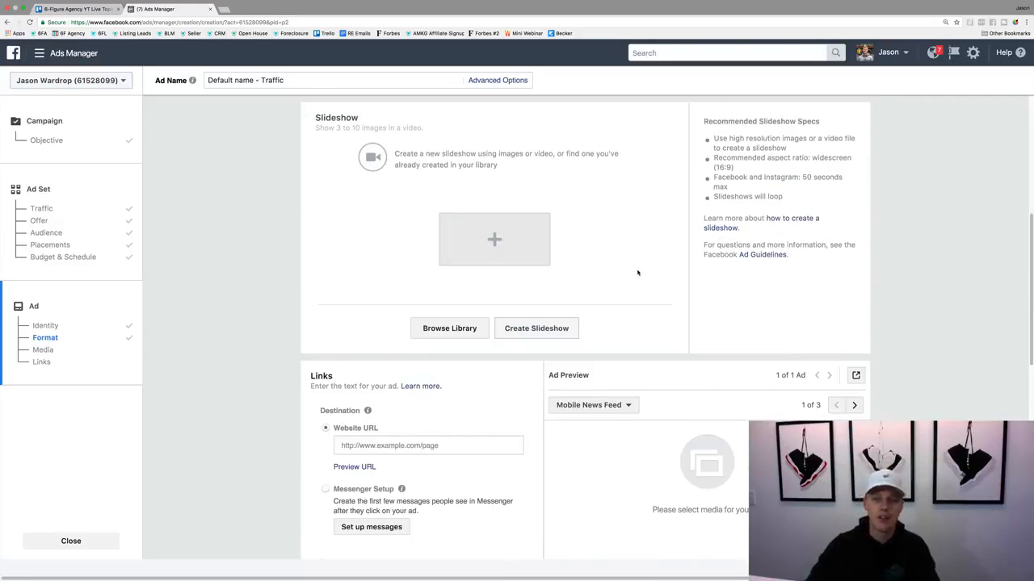
pyautogui.scroll(3, 638, 274)
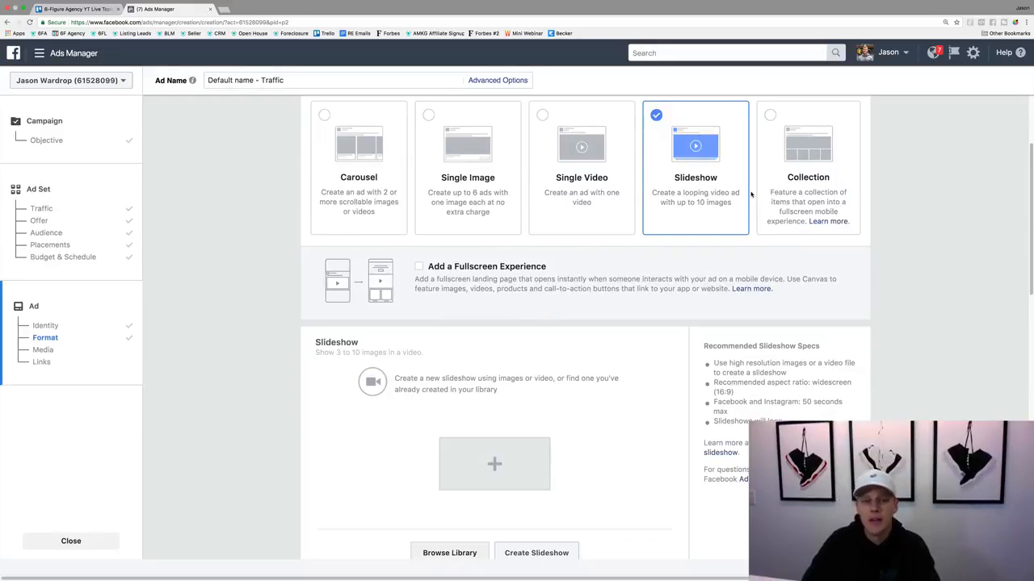
# Step: Compare Single Image with Single Video once more and settle on the Single Image ad format
pyautogui.click(488, 153)
pyautogui.click(571, 167)
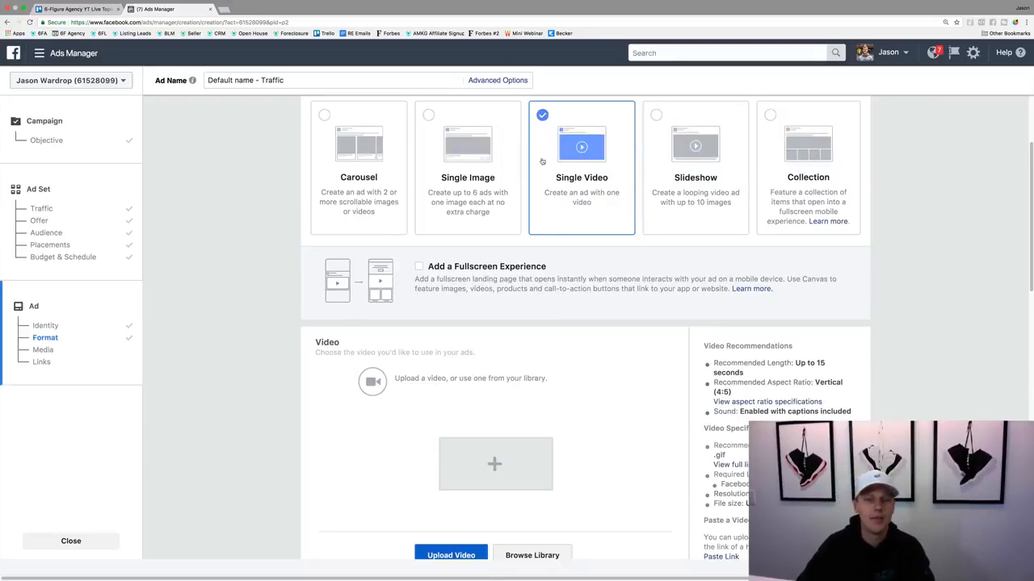
pyautogui.click(500, 159)
pyautogui.click(538, 165)
pyautogui.click(495, 165)
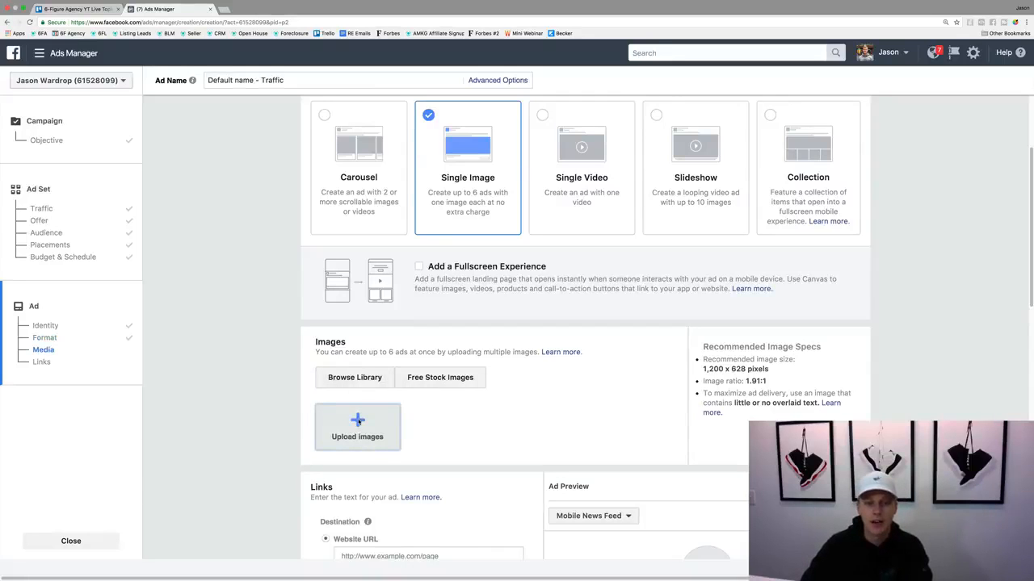
pyautogui.click(357, 421)
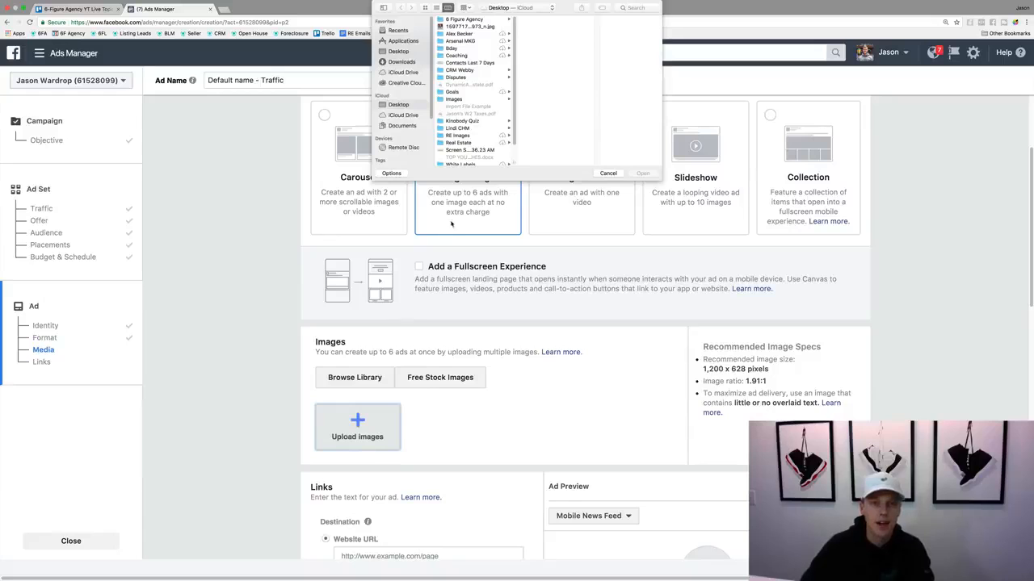
pyautogui.click(473, 26)
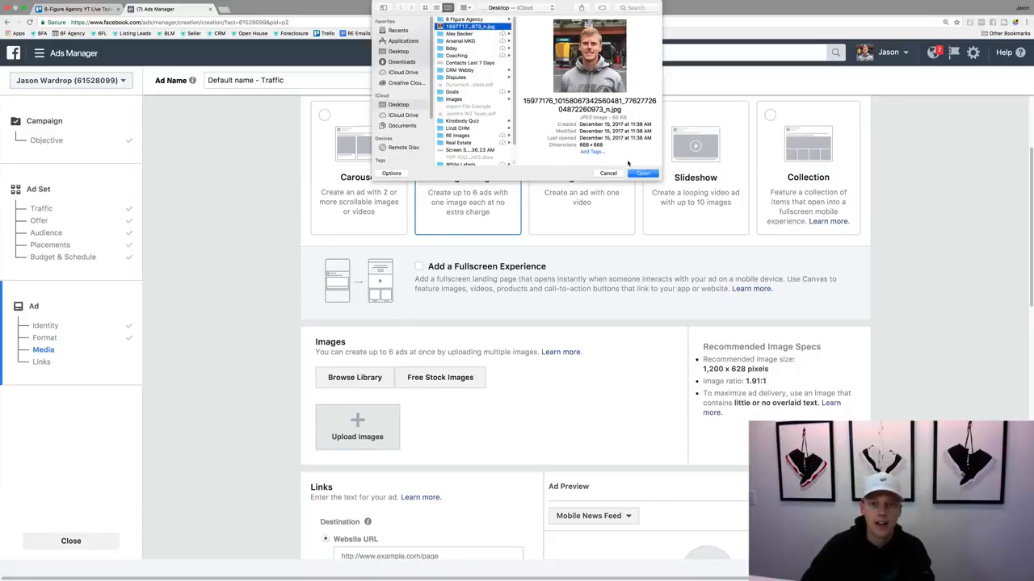
pyautogui.click(642, 173)
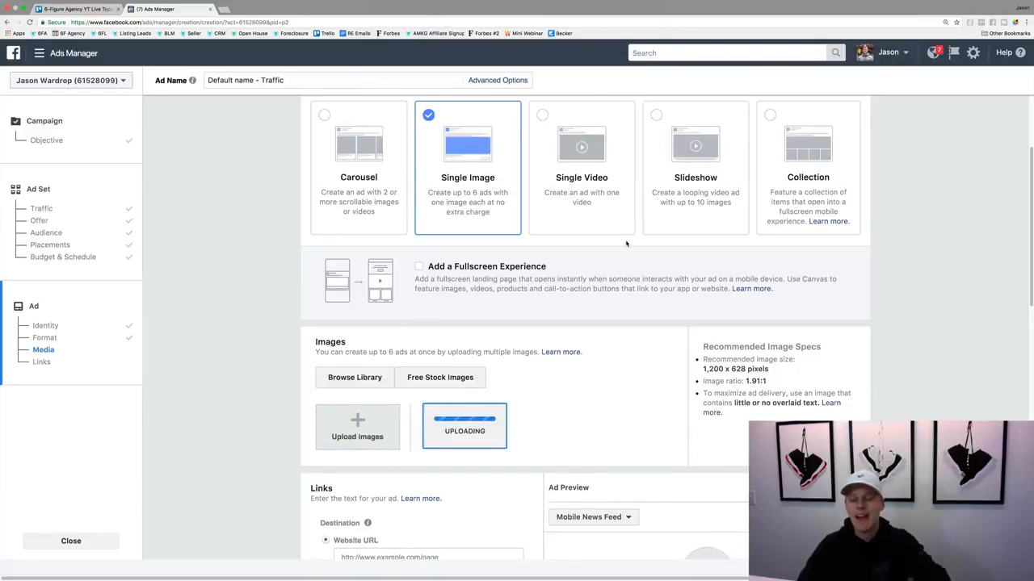
# Step: Check the uploaded ad image, open Canva in a new browser tab and look at the existing Facebook Ad design with the woman's portrait
pyautogui.scroll(-3, 502, 367)
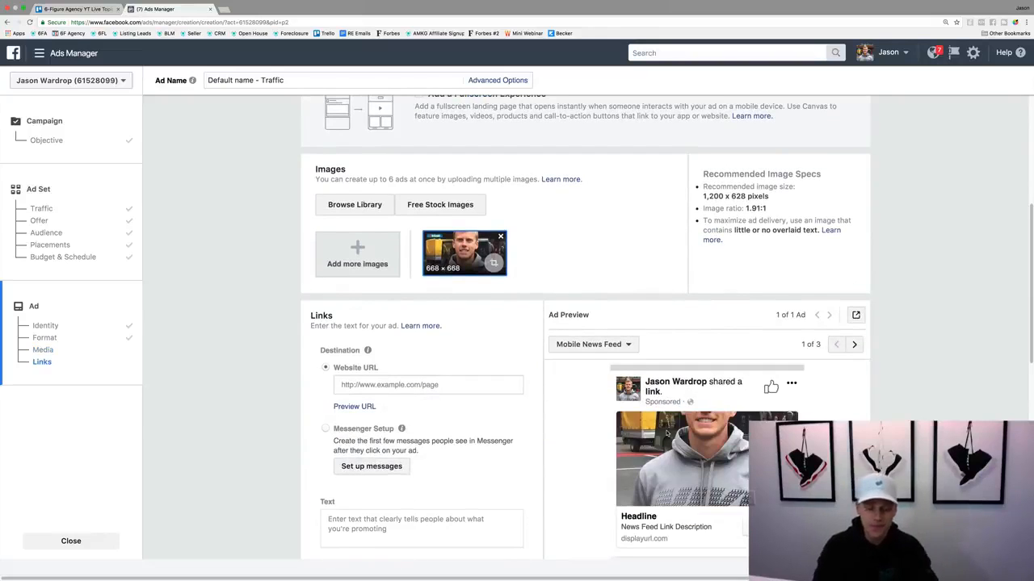
pyautogui.press('super+t')
pyautogui.write('canva')
pyautogui.press('Return')
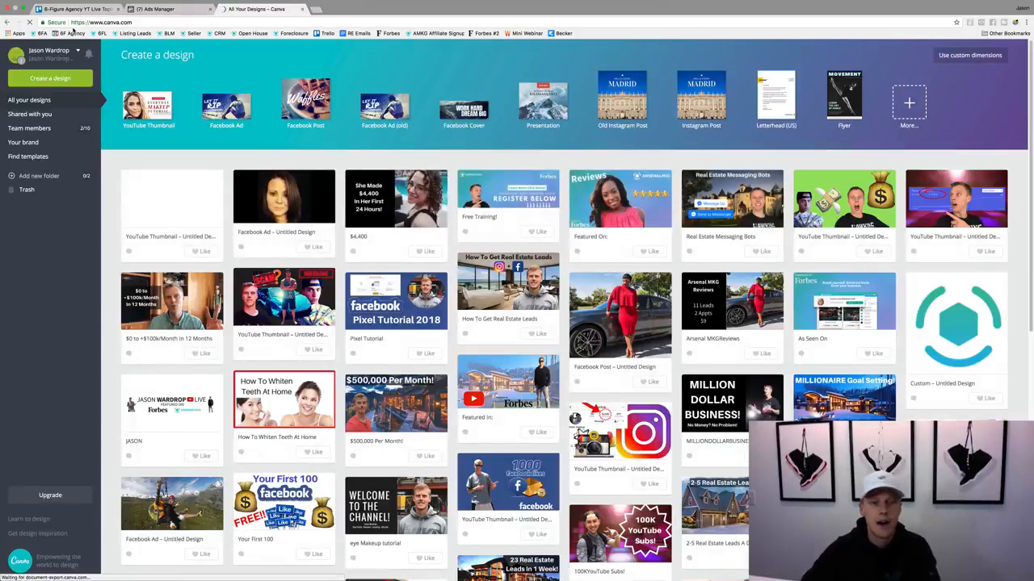
pyautogui.click(271, 206)
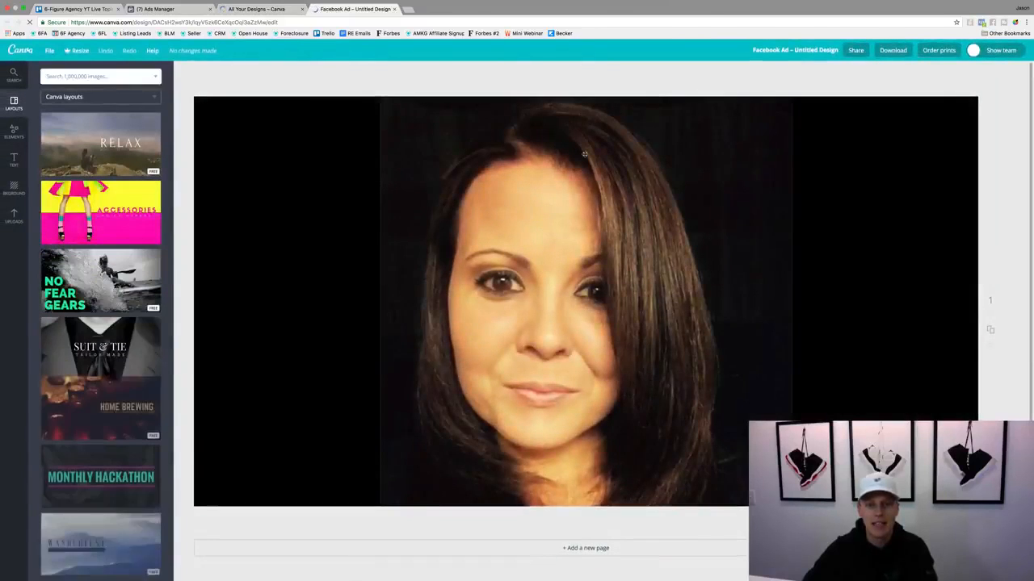
pyautogui.click(166, 10)
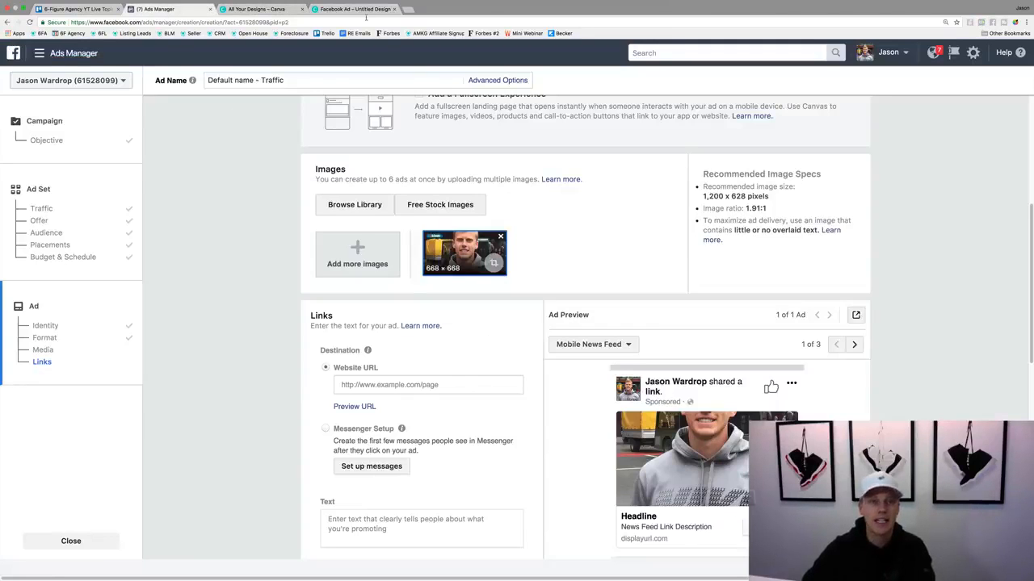
# Step: Create a blank Facebook Ad design in Canva and place the uploaded grey-hoodie cutout photo against the canvas's lower edge
pyautogui.click(260, 9)
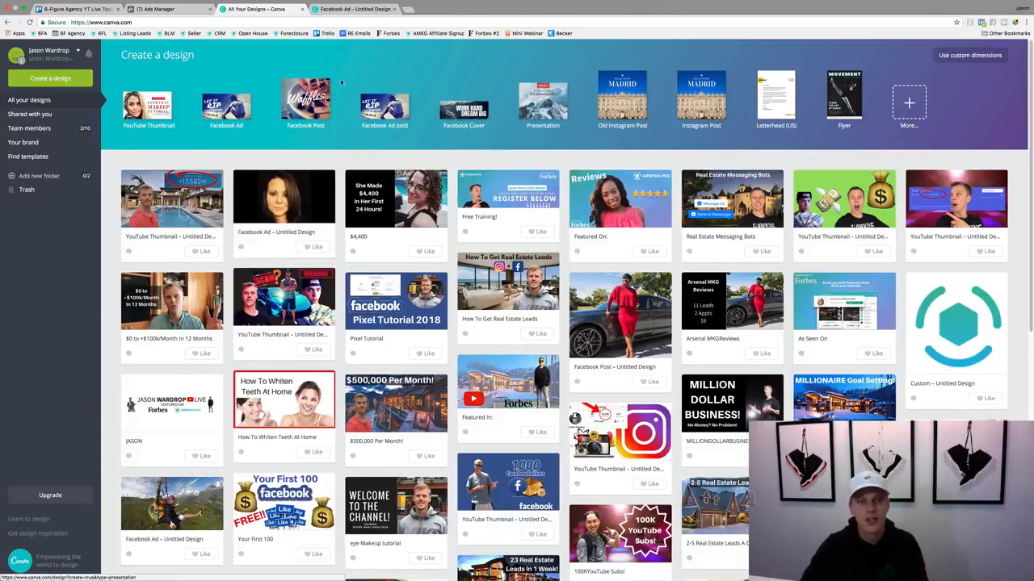
pyautogui.click(224, 104)
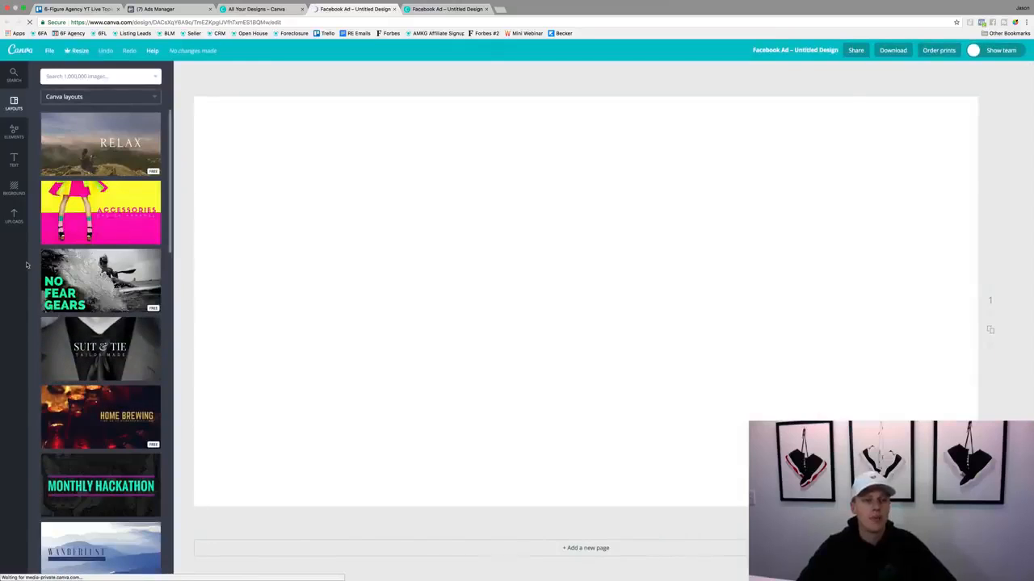
pyautogui.click(15, 214)
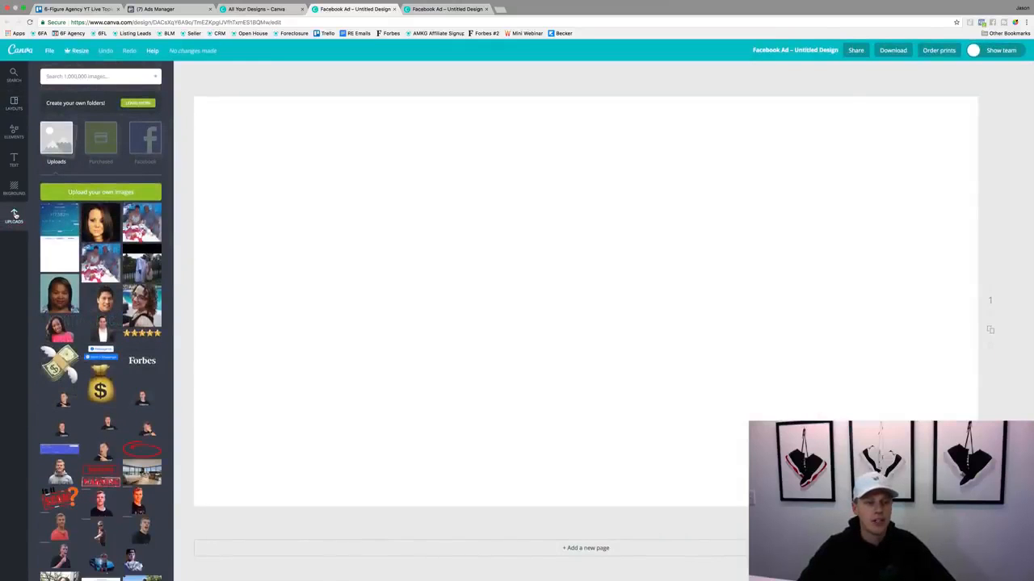
pyautogui.scroll(-5, 101, 323)
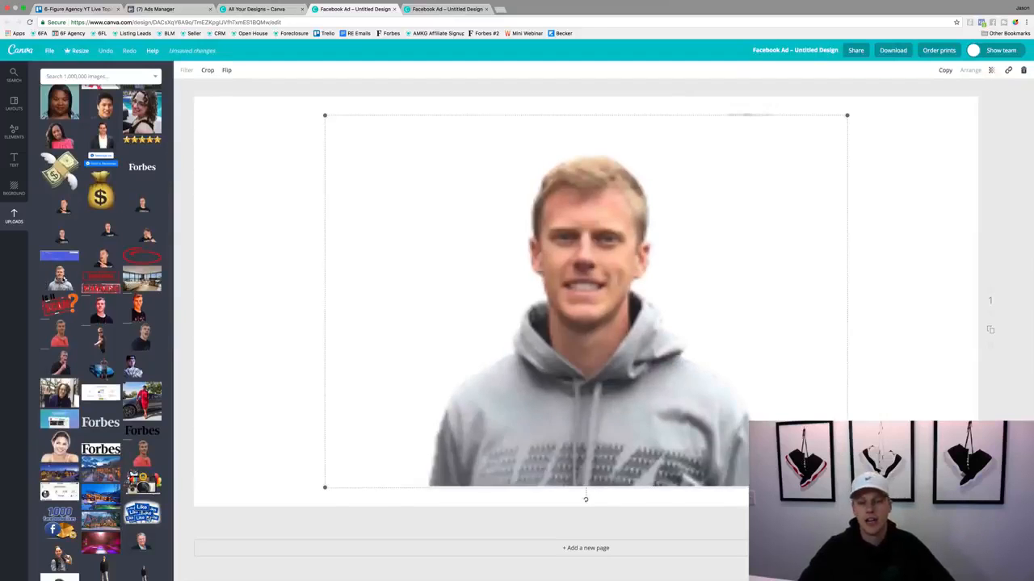
pyautogui.click(62, 281)
pyautogui.moveTo(555, 353); pyautogui.dragTo(555, 377)
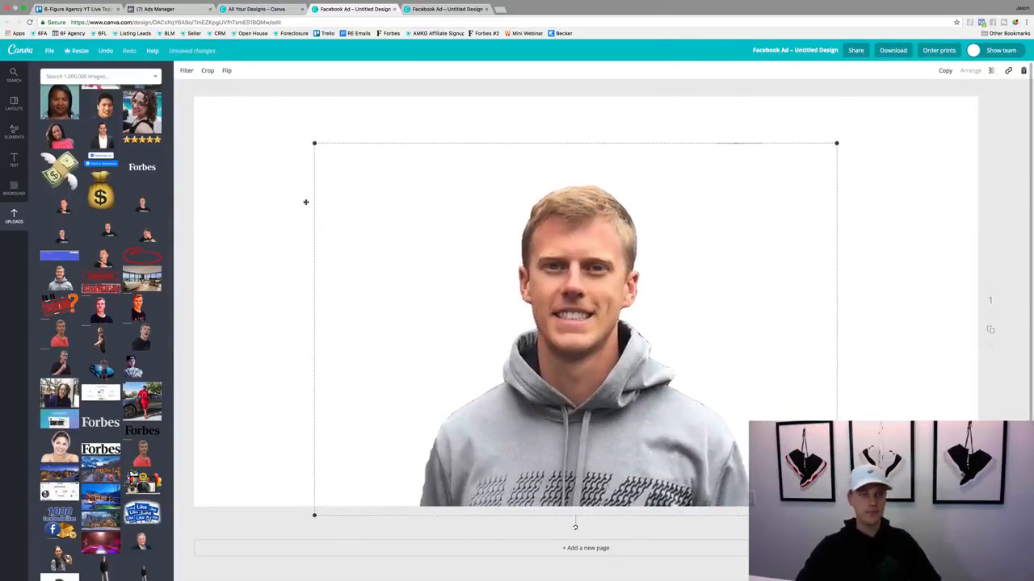
# Step: Try two of the uploaded night-time house photos on the design and delete each one
pyautogui.scroll(5, 101, 323)
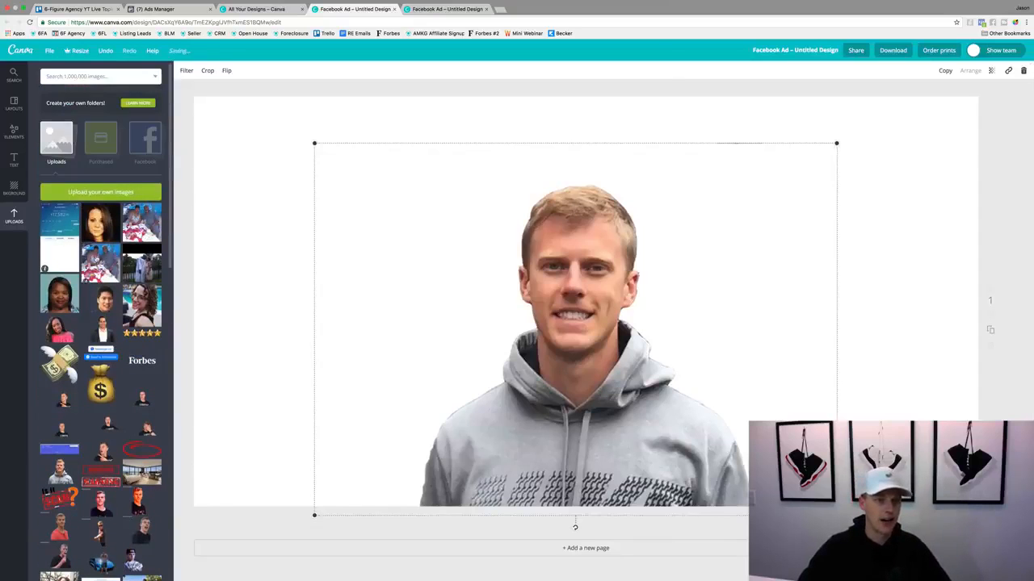
pyautogui.scroll(-4, 123, 247)
pyautogui.scroll(-2, 122, 248)
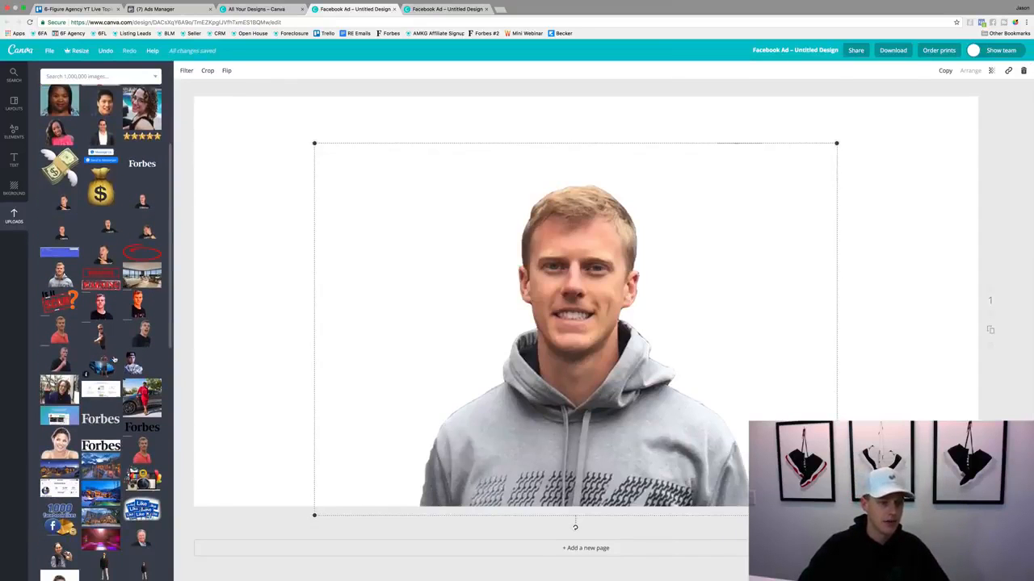
pyautogui.click(61, 469)
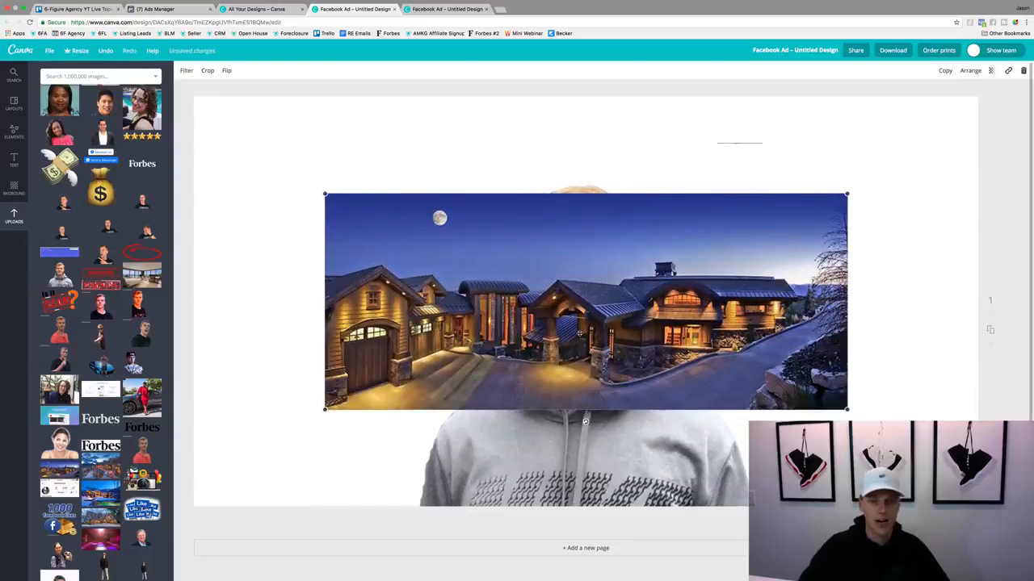
pyautogui.press('Delete')
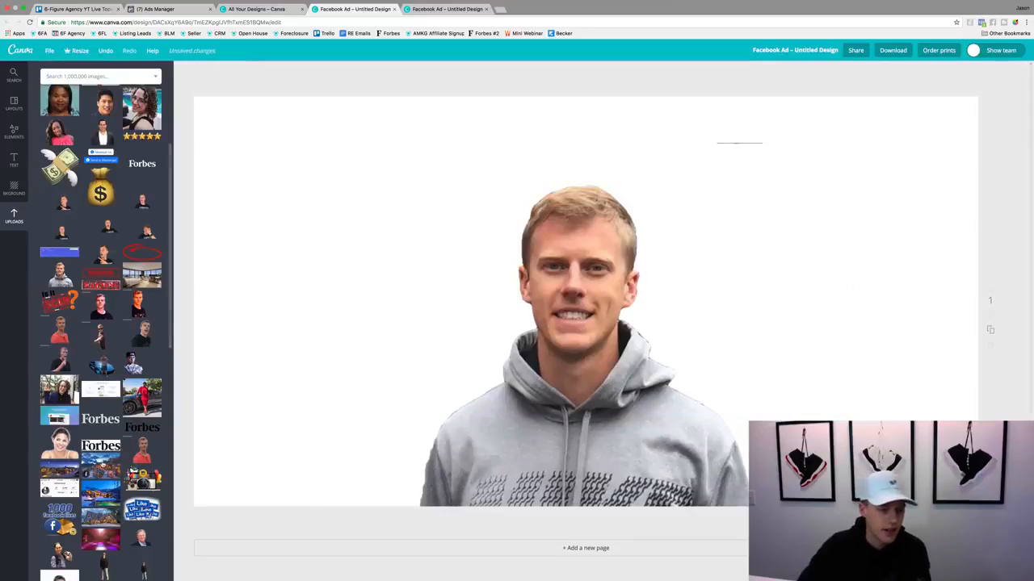
pyautogui.click(100, 466)
pyautogui.press('Delete')
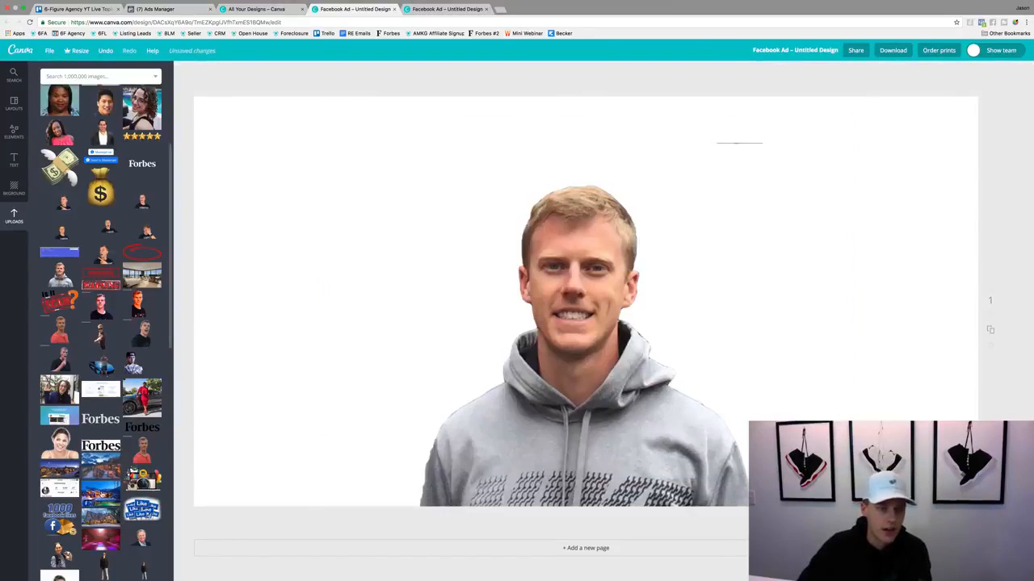
# Step: Add the snowy mansion photo with the pool as a full-canvas background behind the man's cutout and adjust the position of both
pyautogui.click(97, 494)
pyautogui.moveTo(587, 340); pyautogui.dragTo(456, 309)
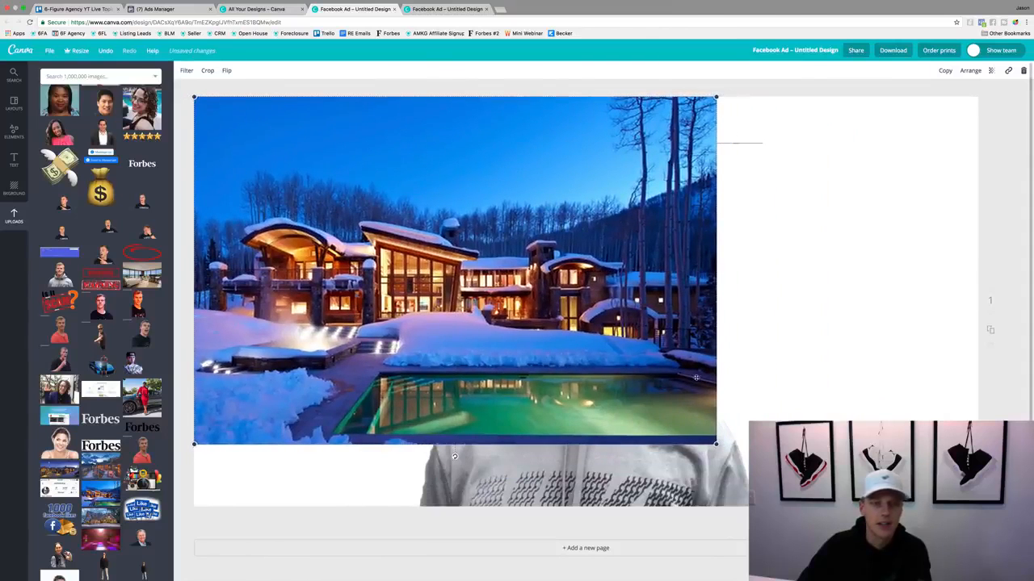
pyautogui.moveTo(715, 443); pyautogui.dragTo(979, 575)
pyautogui.press('super+[')
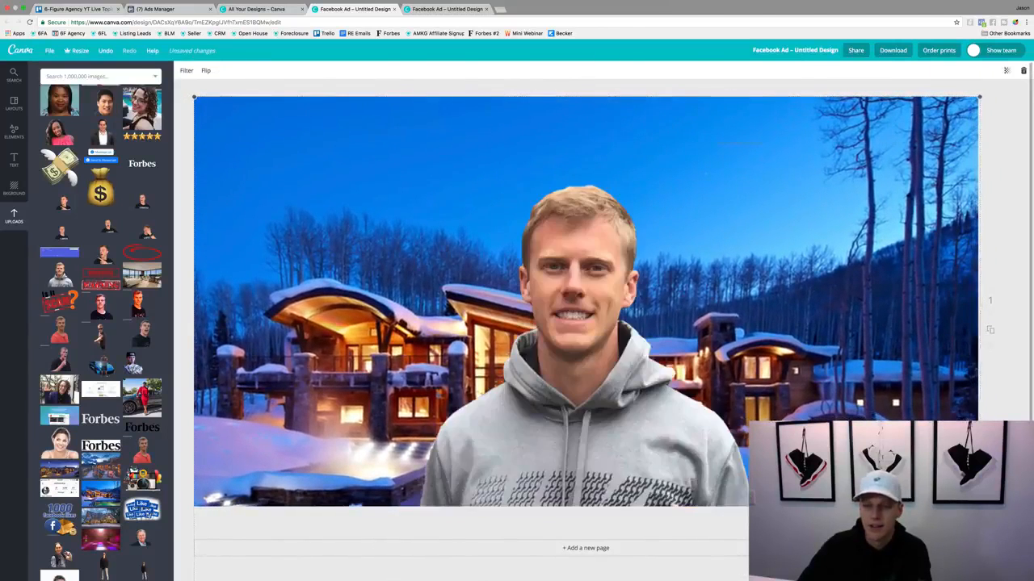
pyautogui.moveTo(757, 406)
pyautogui.mouseDown()
pyautogui.moveTo(755, 385)
pyautogui.moveTo(756, 413)
pyautogui.mouseUp()
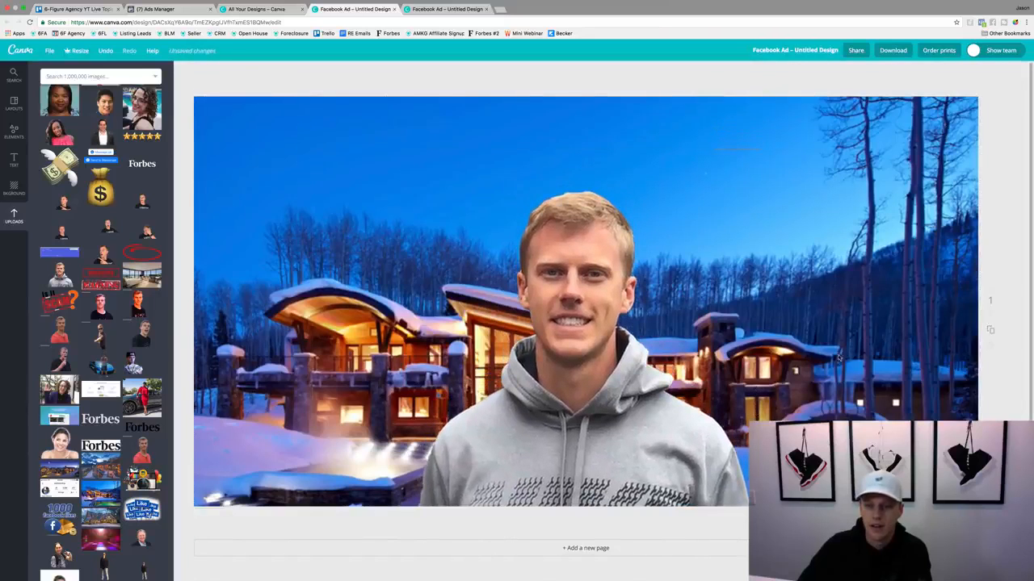
pyautogui.moveTo(866, 326); pyautogui.dragTo(865, 289)
pyautogui.moveTo(557, 440)
pyautogui.mouseDown()
pyautogui.moveTo(699, 326)
pyautogui.moveTo(594, 432)
pyautogui.moveTo(564, 433)
pyautogui.mouseUp()
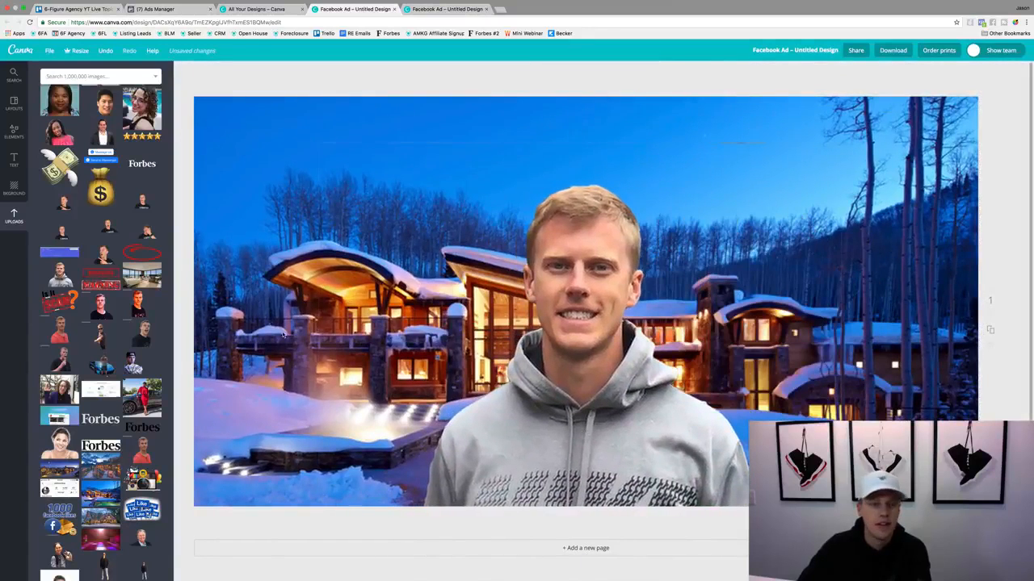
# Step: Add a heading to the design that reads "Test Ad"
pyautogui.click(14, 159)
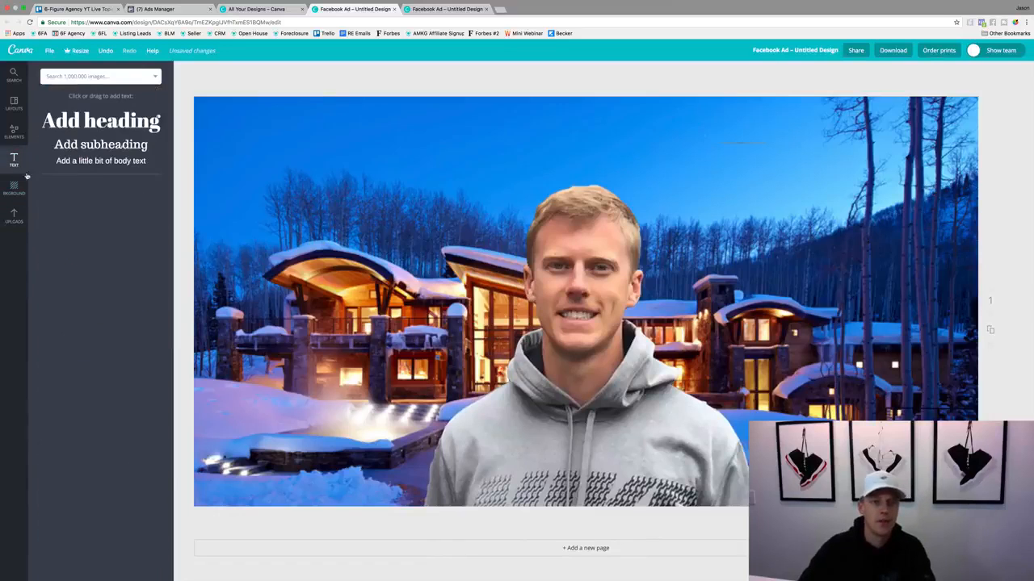
pyautogui.click(107, 124)
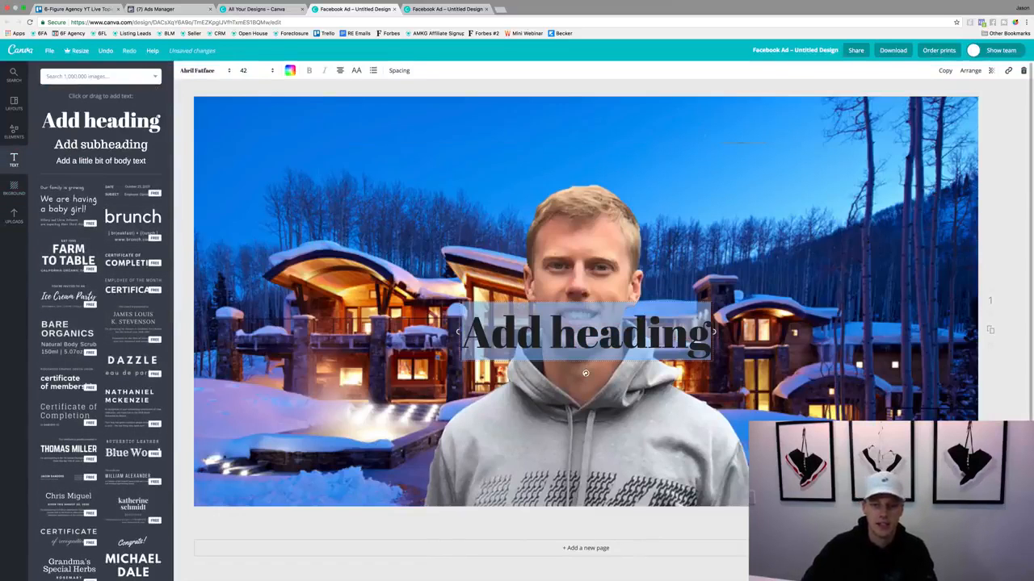
pyautogui.write('Test Ads')
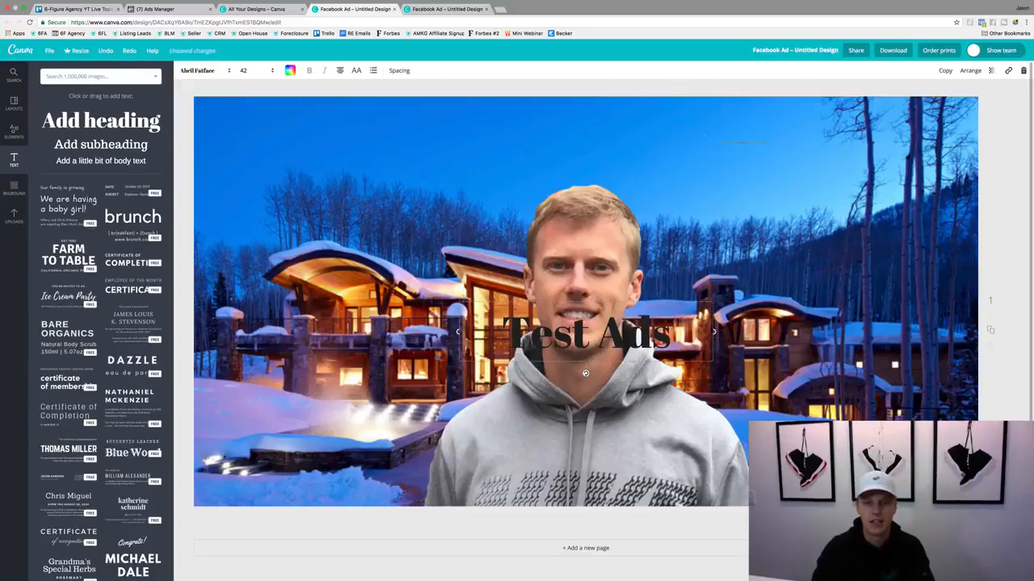
pyautogui.press('BackSpace')
pyautogui.hotkey('ctrl', 'a')
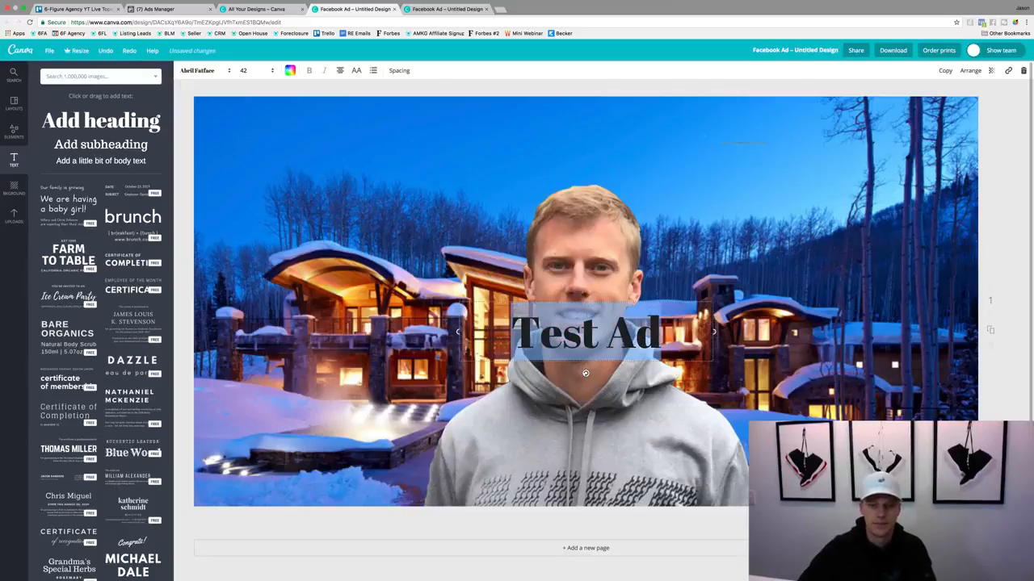
# Step: Make the "Test Ad" heading white in the Aileron Heavy font and move it to the upper-left corner of the design
pyautogui.click(290, 71)
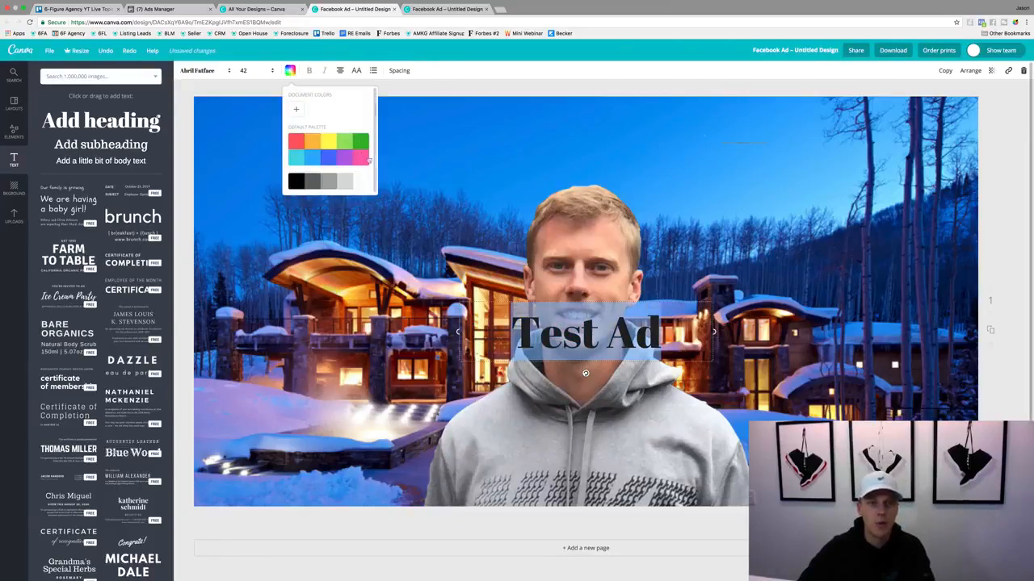
pyautogui.click(361, 184)
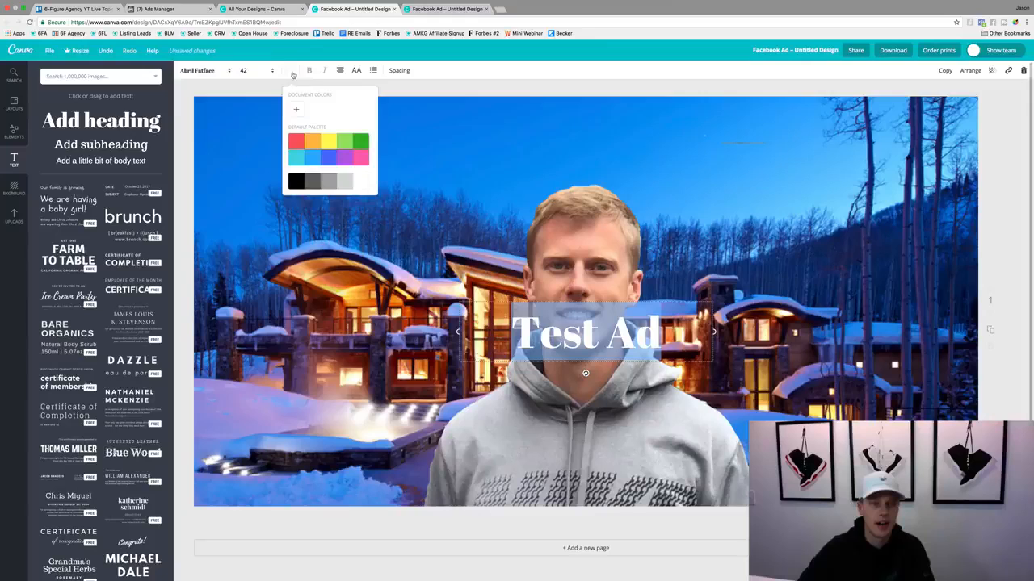
pyautogui.click(204, 70)
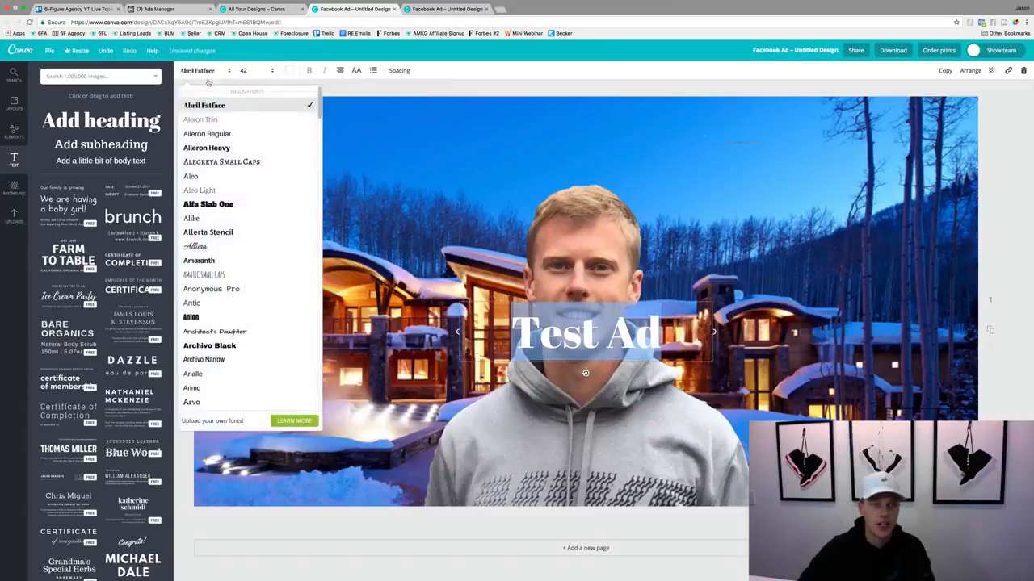
pyautogui.click(207, 148)
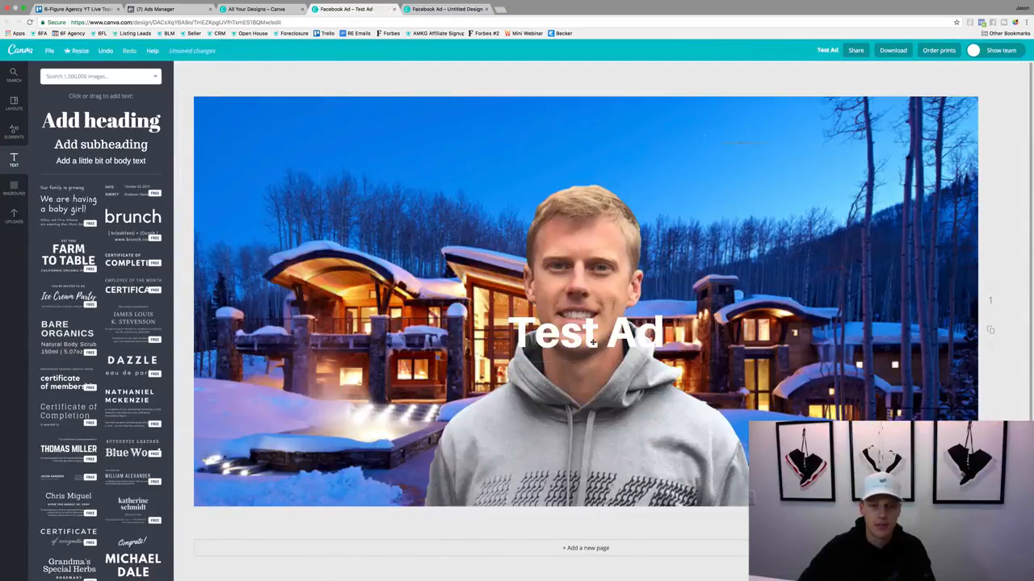
pyautogui.moveTo(592, 339); pyautogui.dragTo(333, 140)
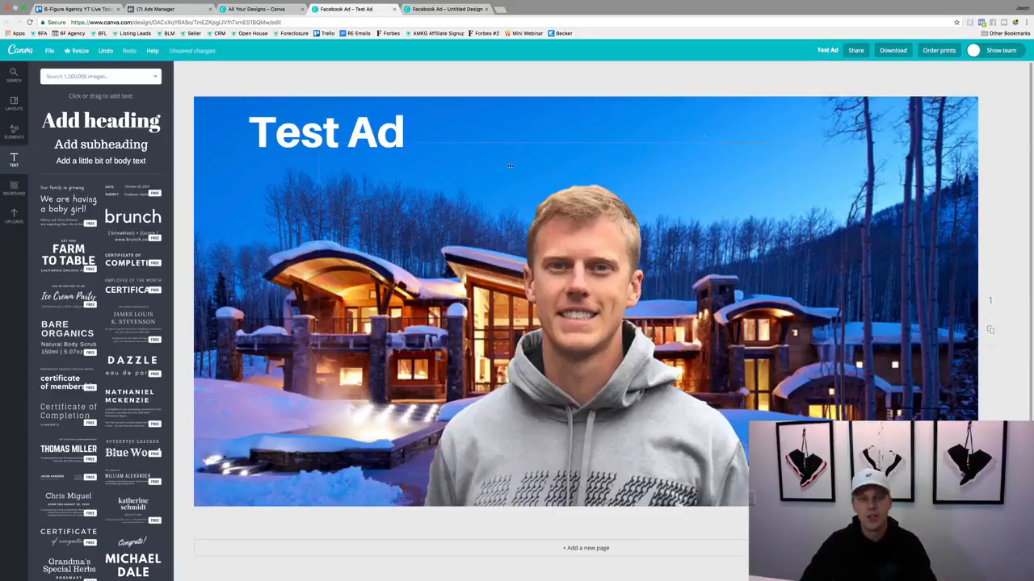
# Step: Delete the "Test Ad" heading and move the man's cutout to the right side of the design so the house shows
pyautogui.click(367, 121)
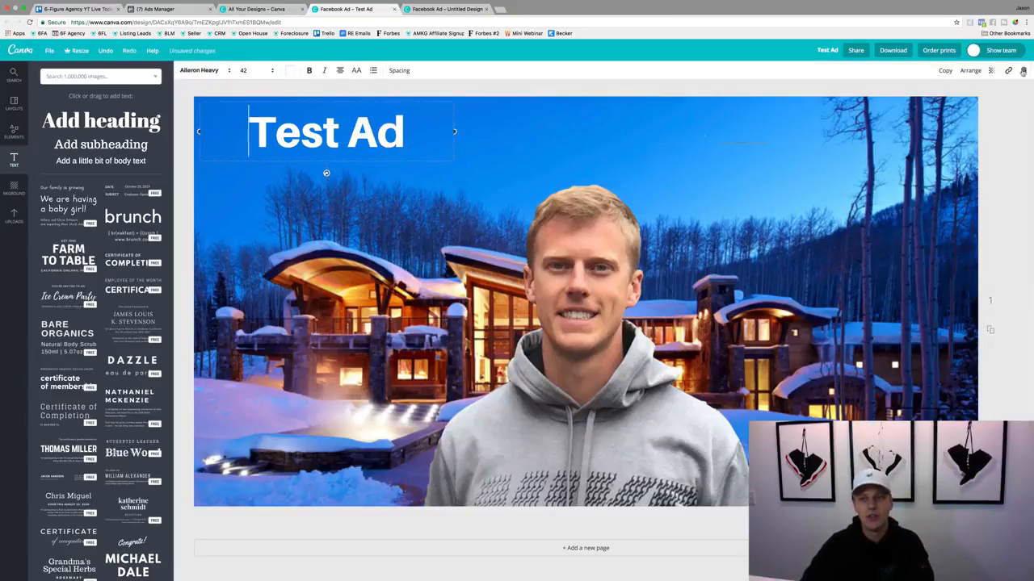
pyautogui.click(1023, 71)
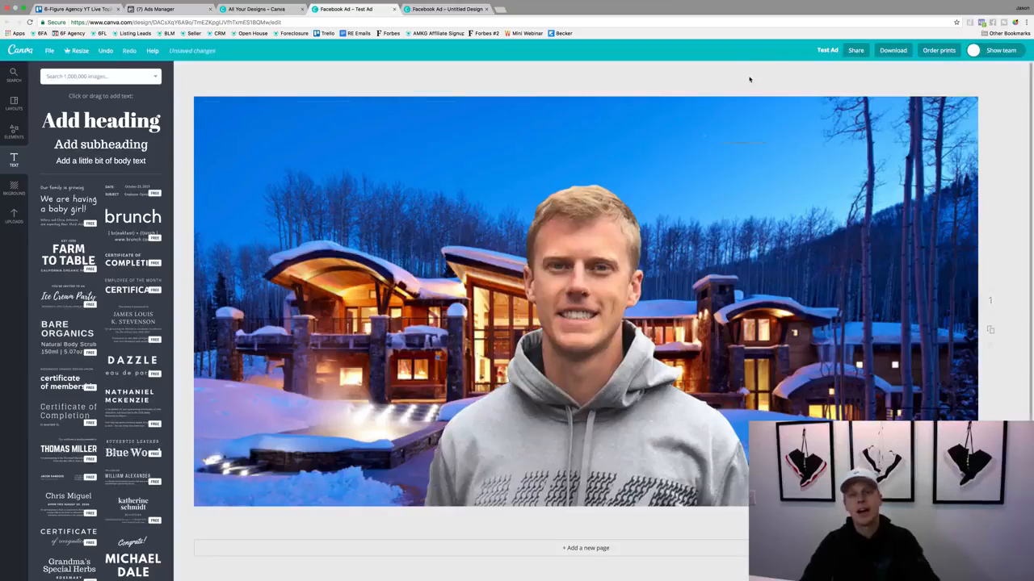
pyautogui.moveTo(590, 398); pyautogui.dragTo(811, 385)
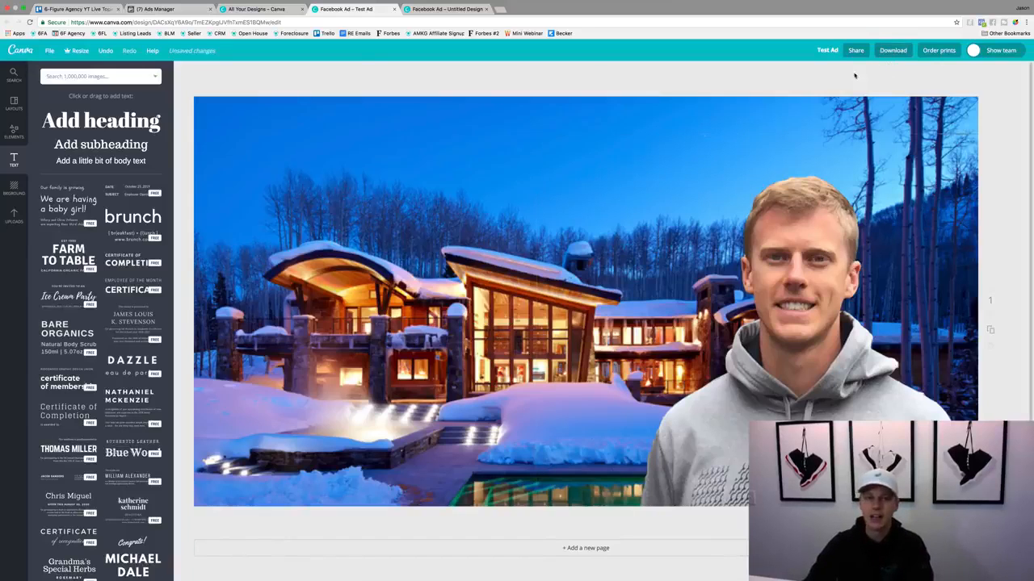
# Step: Switch to Ads Manager and remove the man's photo from the ad's images
pyautogui.click(174, 11)
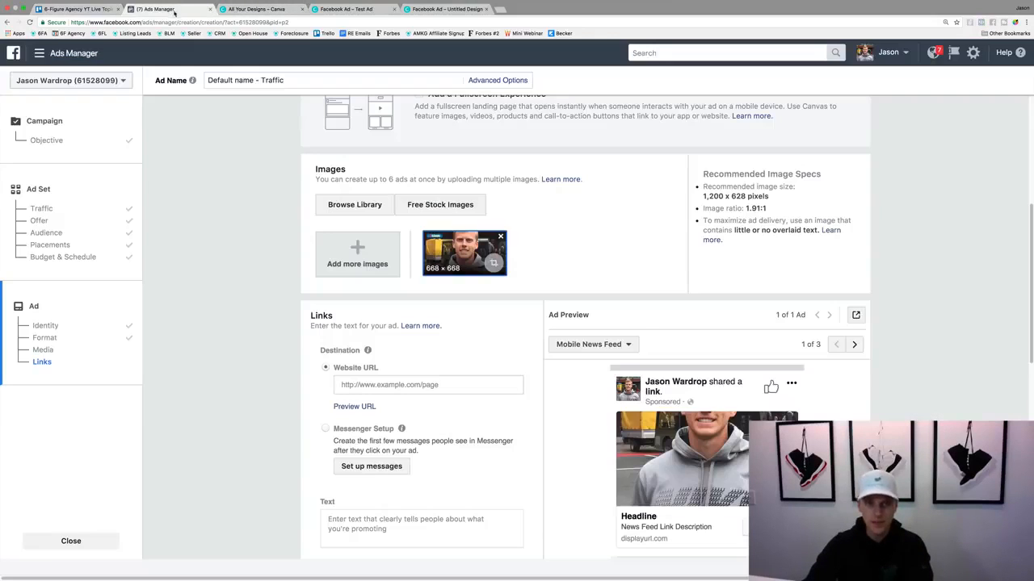
pyautogui.click(501, 236)
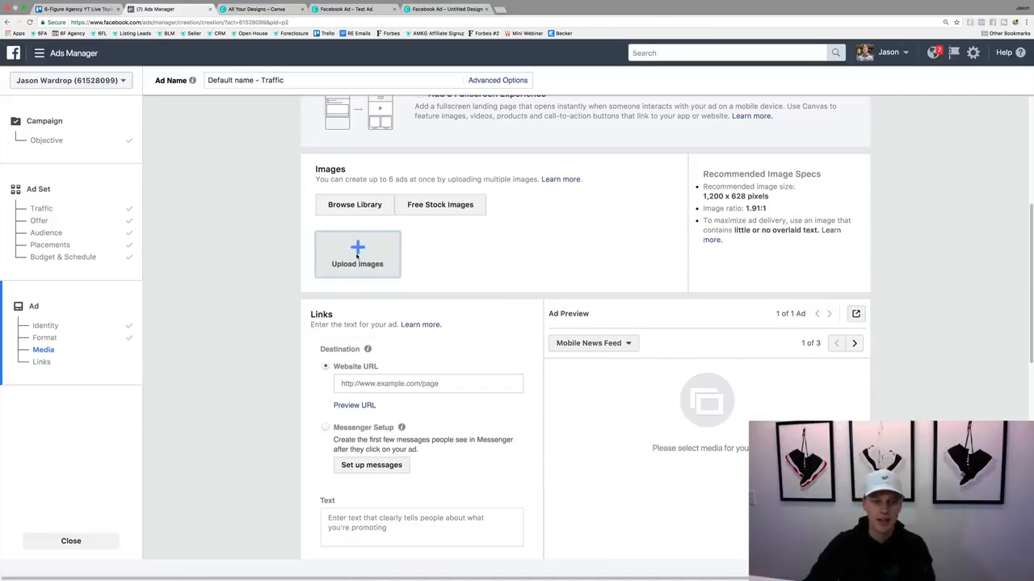
pyautogui.click(357, 256)
pyautogui.press('Escape')
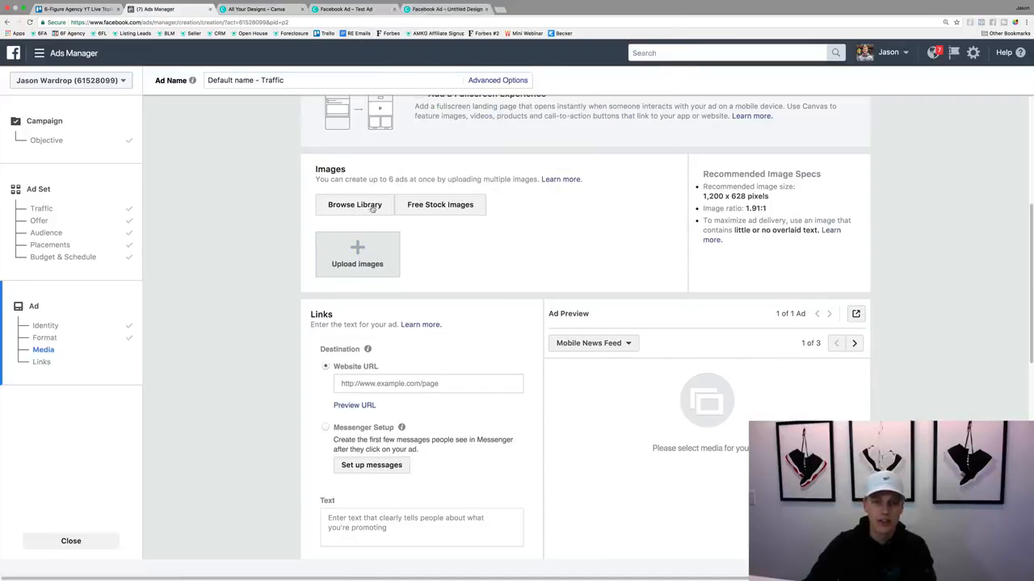
# Step: Add the 1590 × 860 photo of the gray house from the image library's ad images to the ad
pyautogui.click(371, 207)
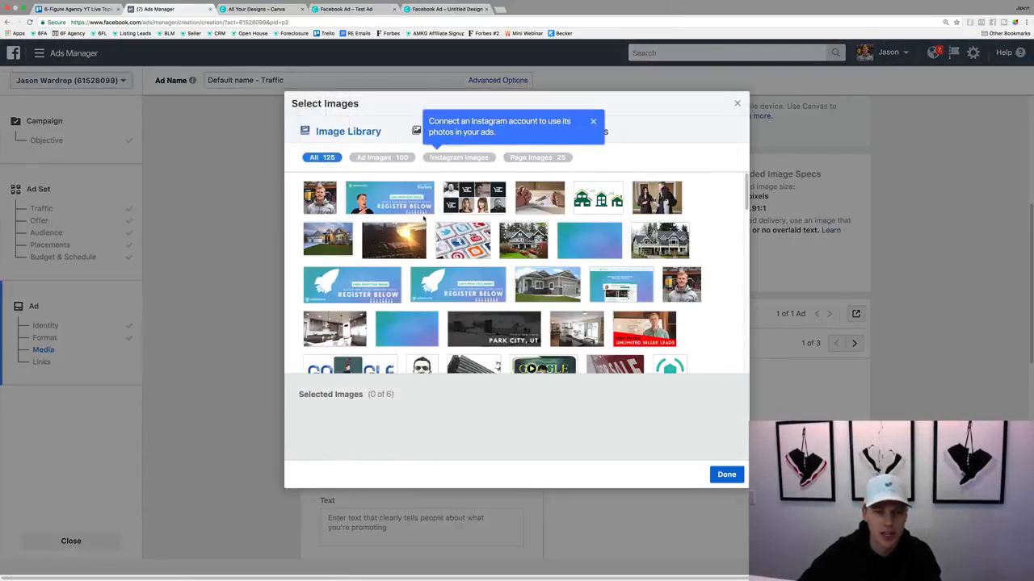
pyautogui.scroll(-3, 552, 248)
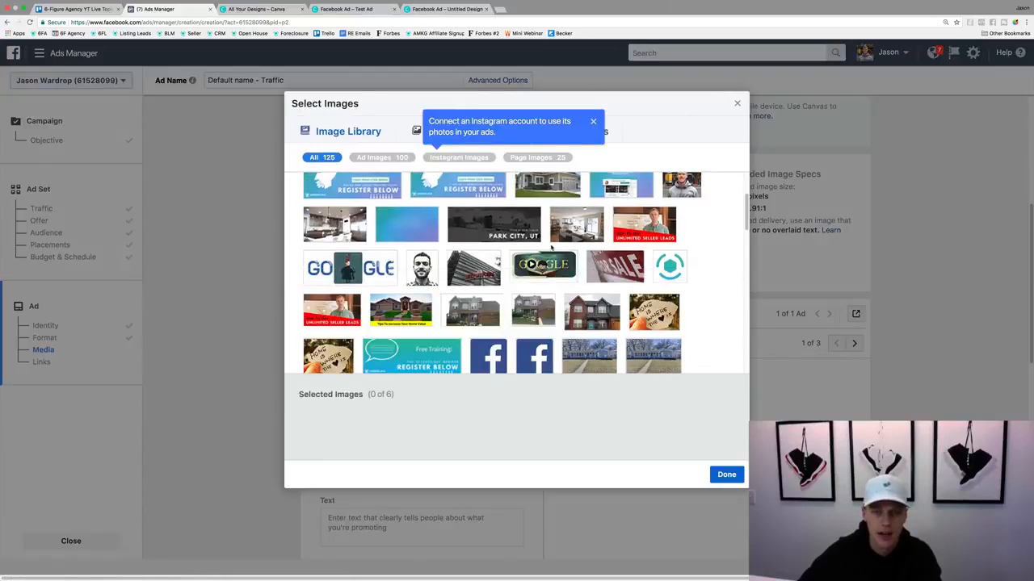
pyautogui.scroll(-3, 552, 247)
pyautogui.click(370, 157)
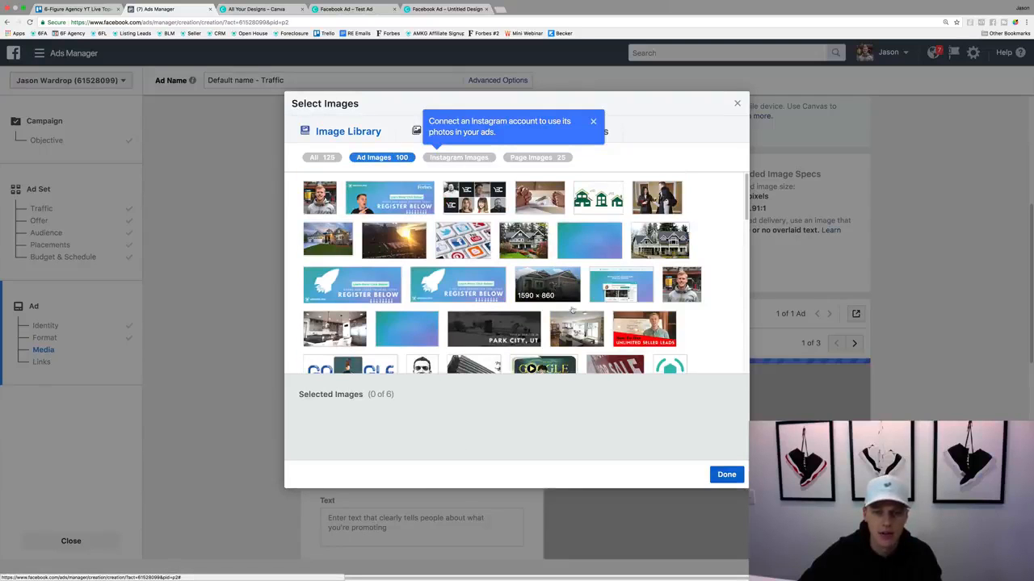
pyautogui.click(553, 286)
pyautogui.click(726, 474)
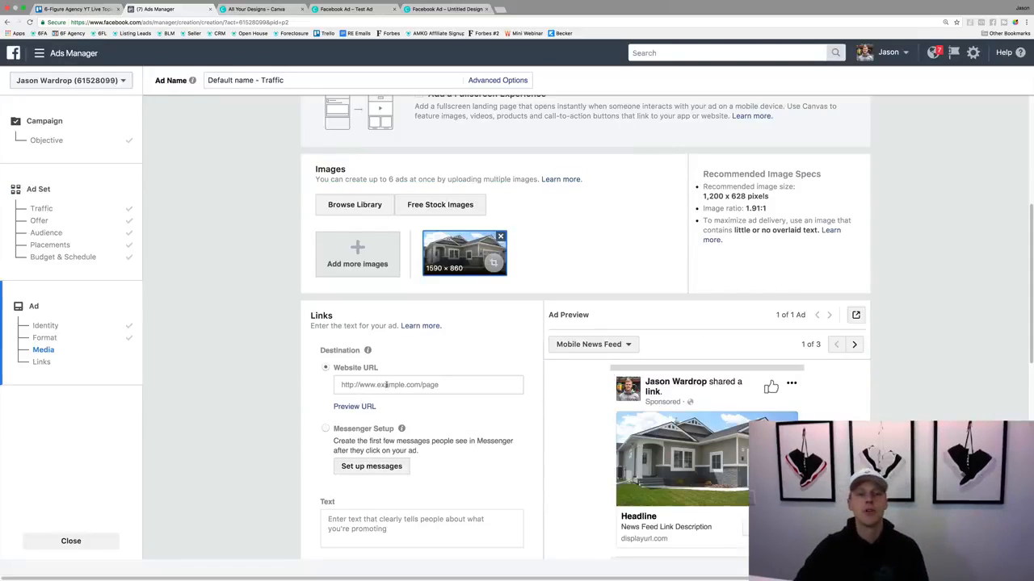
pyautogui.press('super+t')
pyautogui.write('google.com')
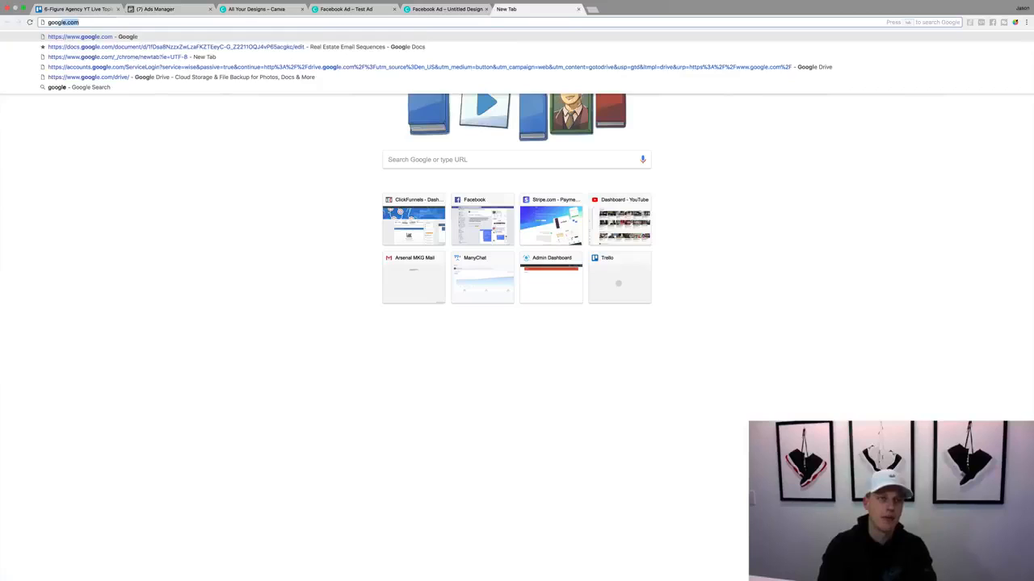
pyautogui.press('Return')
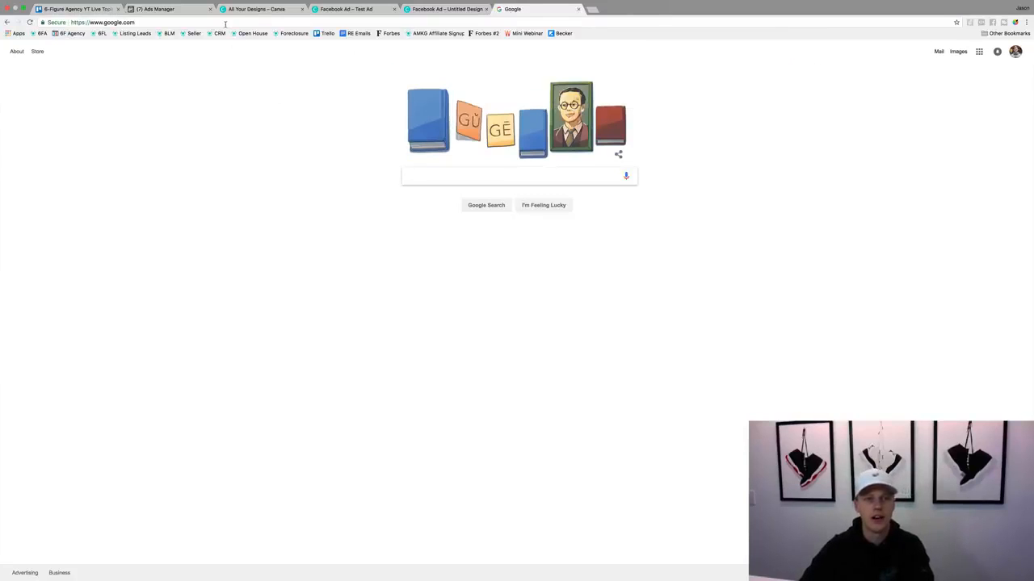
pyautogui.click(172, 21)
pyautogui.press('super+c')
pyautogui.click(157, 9)
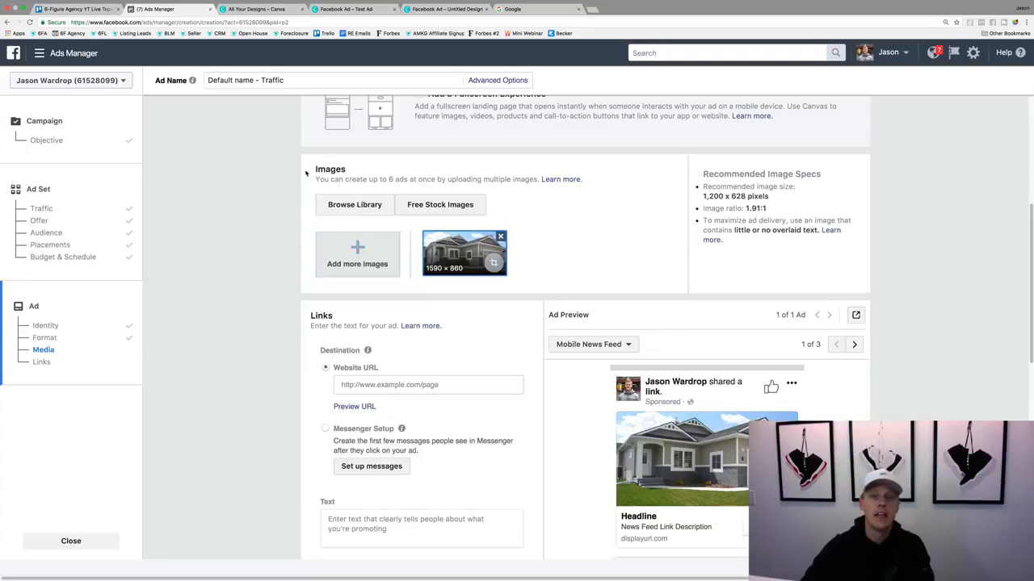
pyautogui.click(420, 383)
pyautogui.press('super+v')
pyautogui.click(415, 410)
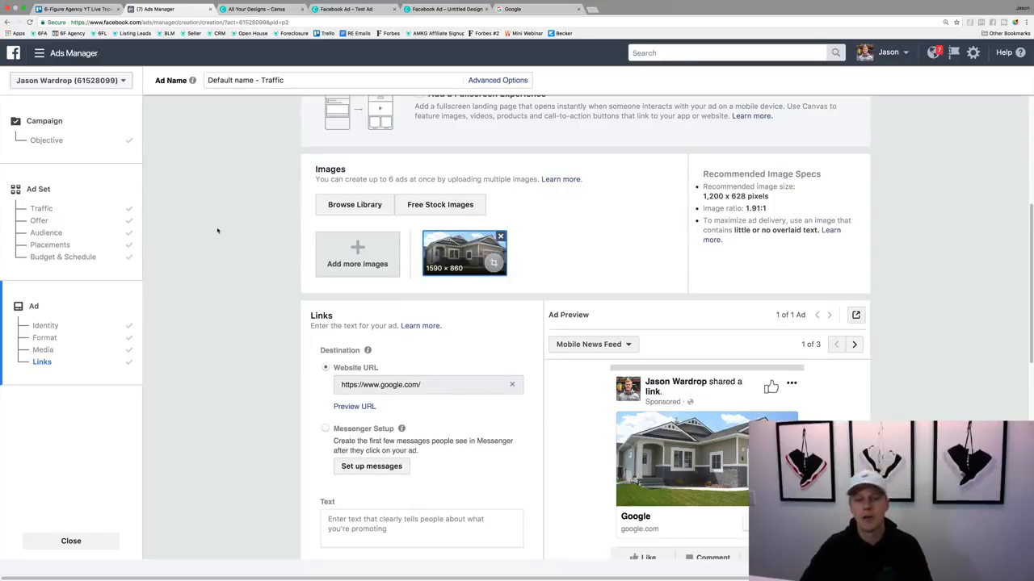
# Step: Enter "Test text copy" as the ad's text
pyautogui.scroll(-3, 307, 312)
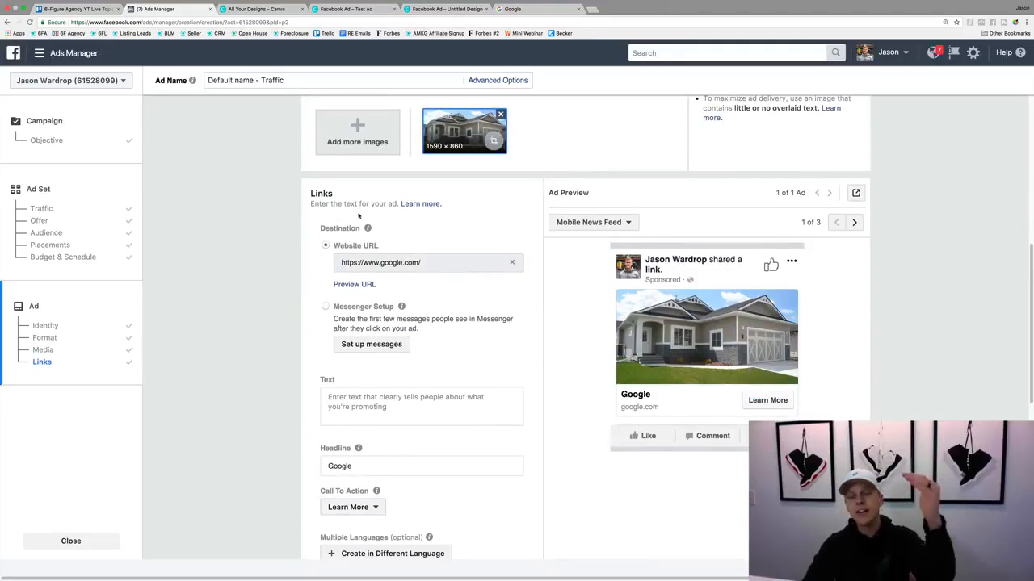
pyautogui.scroll(-1, 368, 229)
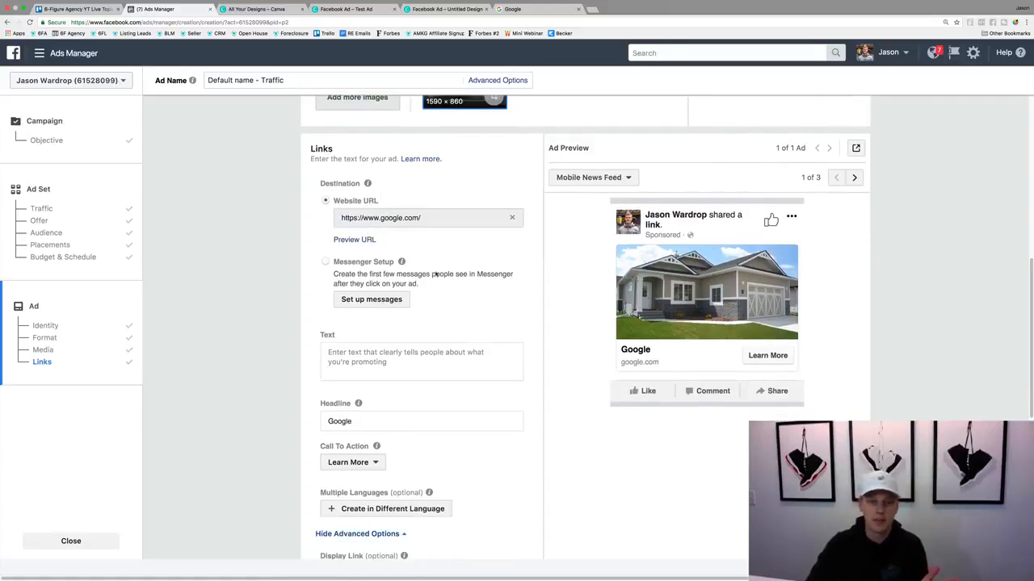
pyautogui.click(407, 356)
pyautogui.write('T')
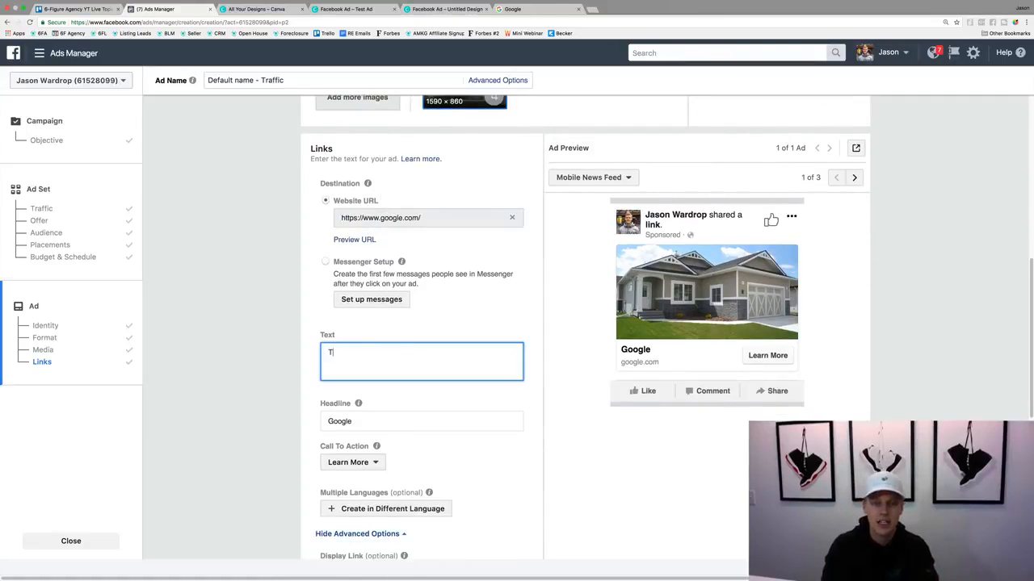
pyautogui.write('est text')
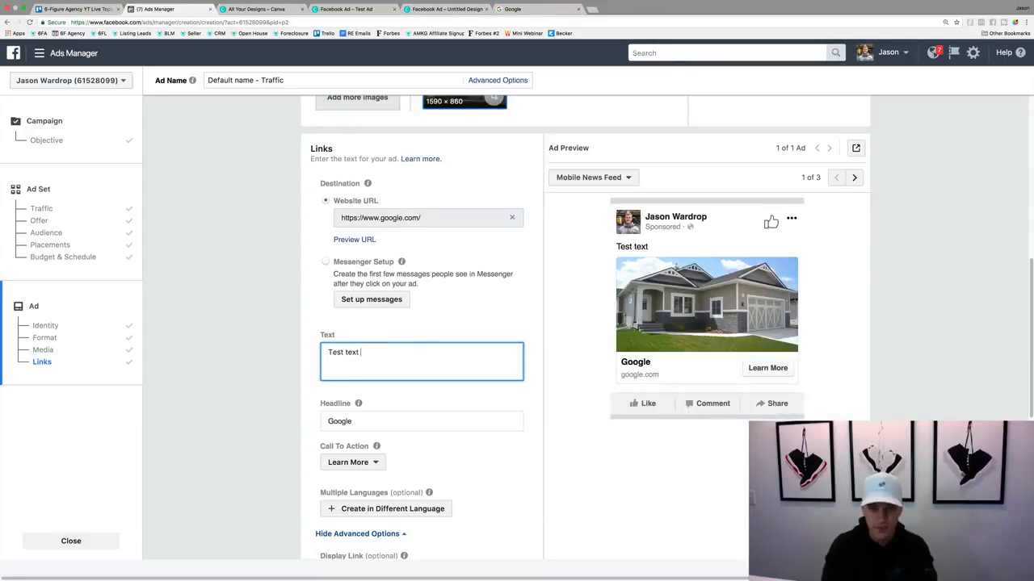
pyautogui.write(' copy')
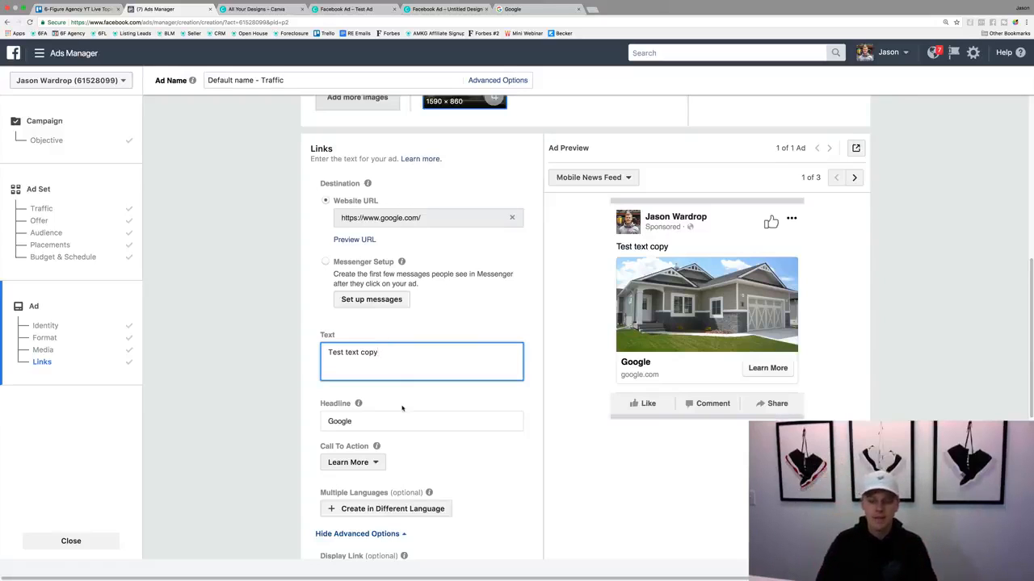
# Step: Replace the ad's text with the opening line "Orlando Homeowners!"
pyautogui.press('super+a')
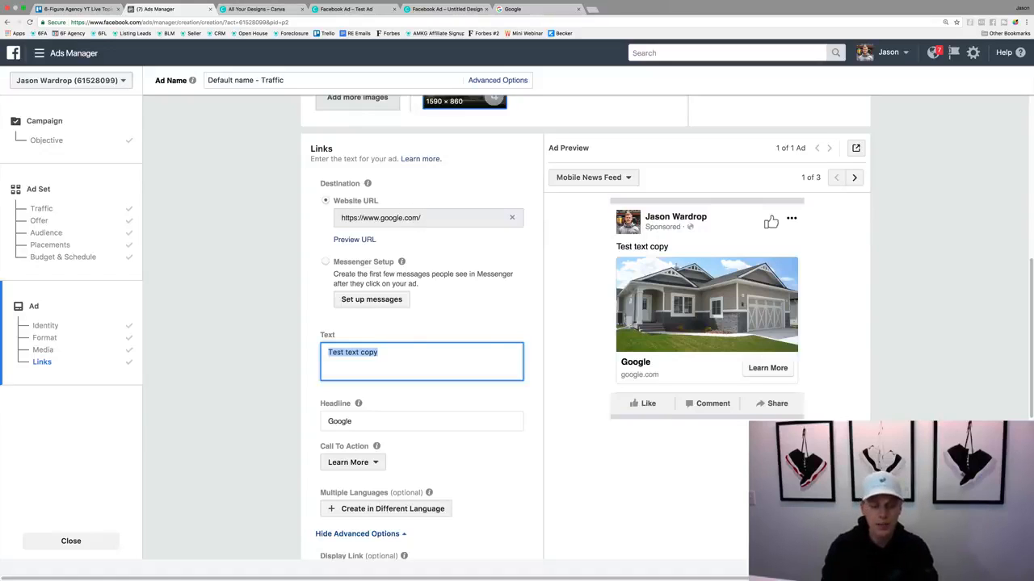
pyautogui.write('Orland')
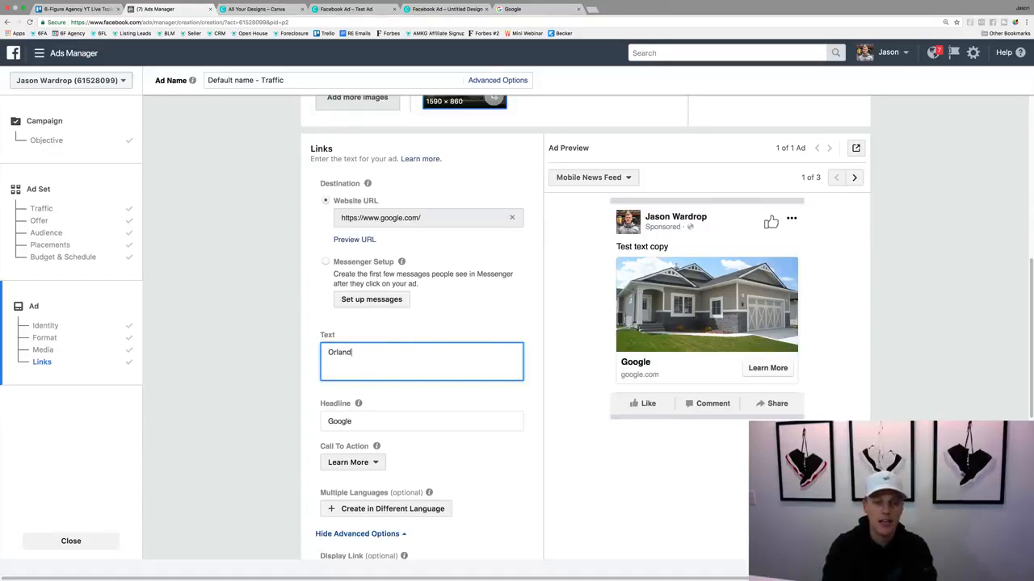
pyautogui.write('o Homeown')
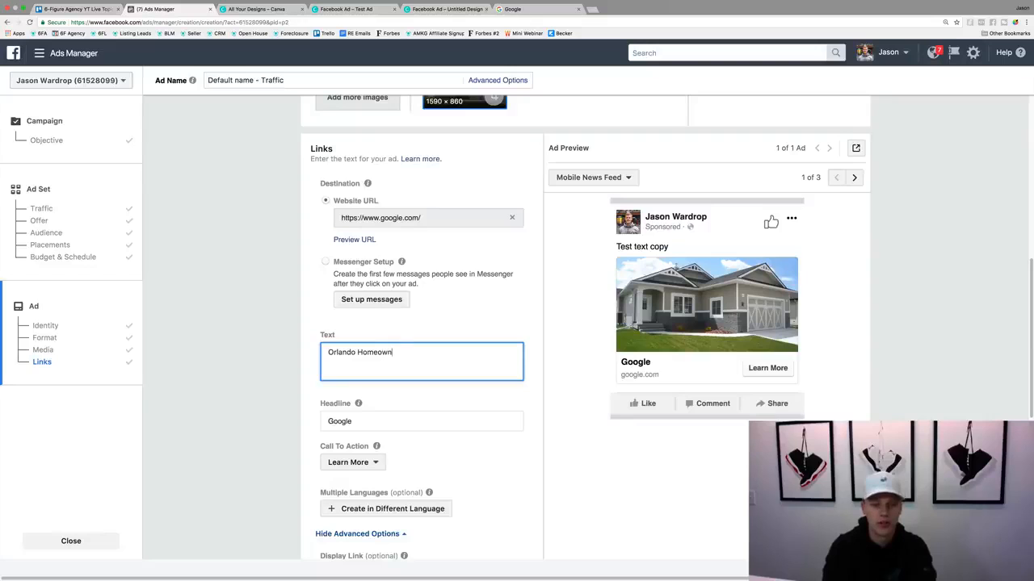
pyautogui.write('ers!')
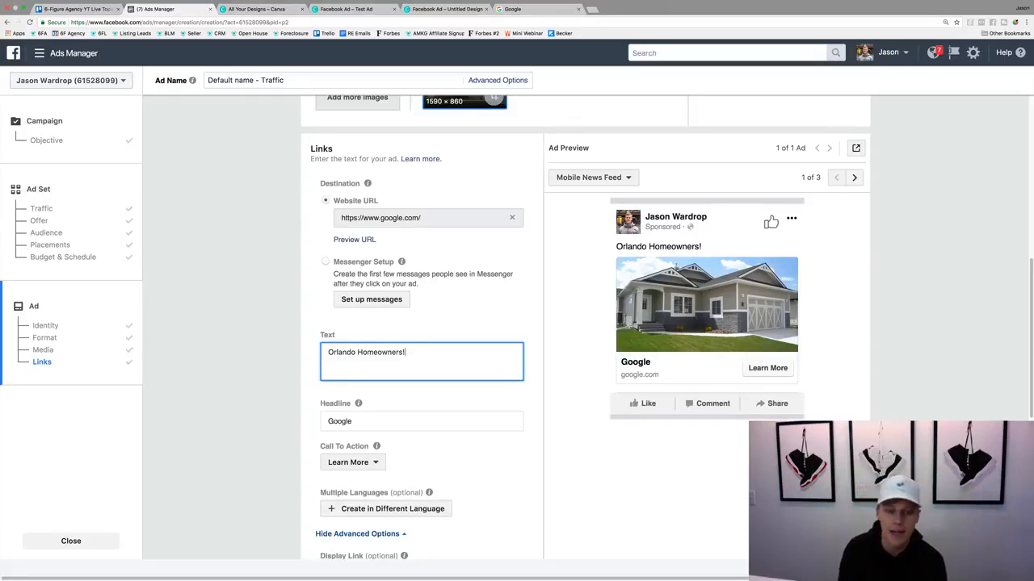
# Step: Below a blank line in the ad text, add "Are you looking to sell your home in the next 3-6 months?"
pyautogui.press('Return')
pyautogui.press('Return')
pyautogui.write('A')
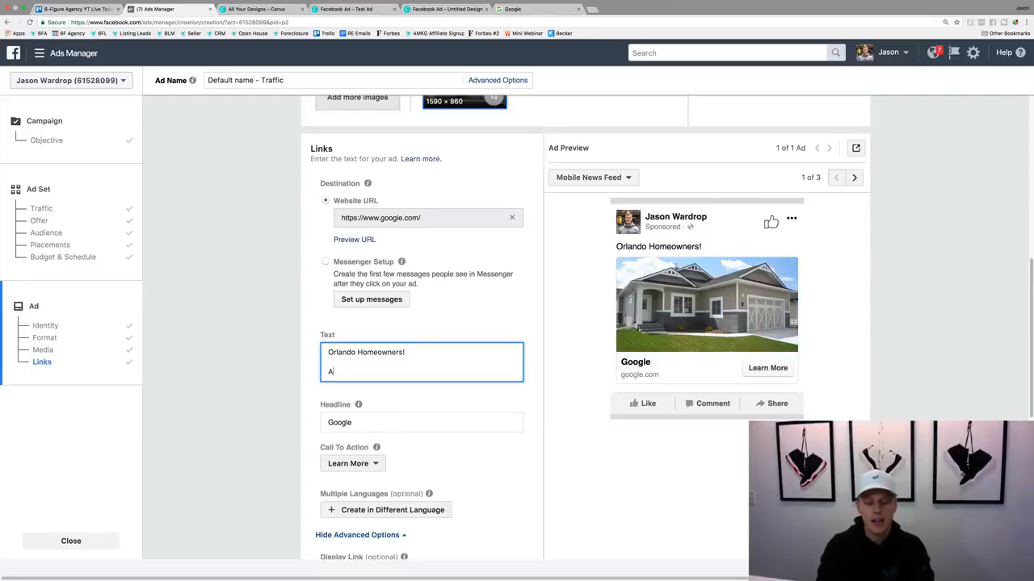
pyautogui.write('re you looking to')
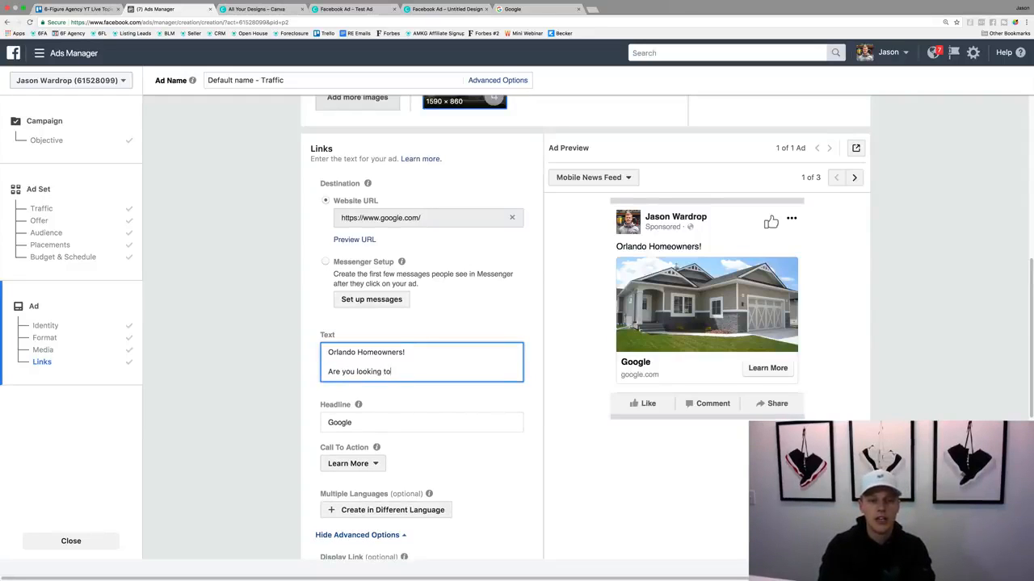
pyautogui.write(' sell your home in ')
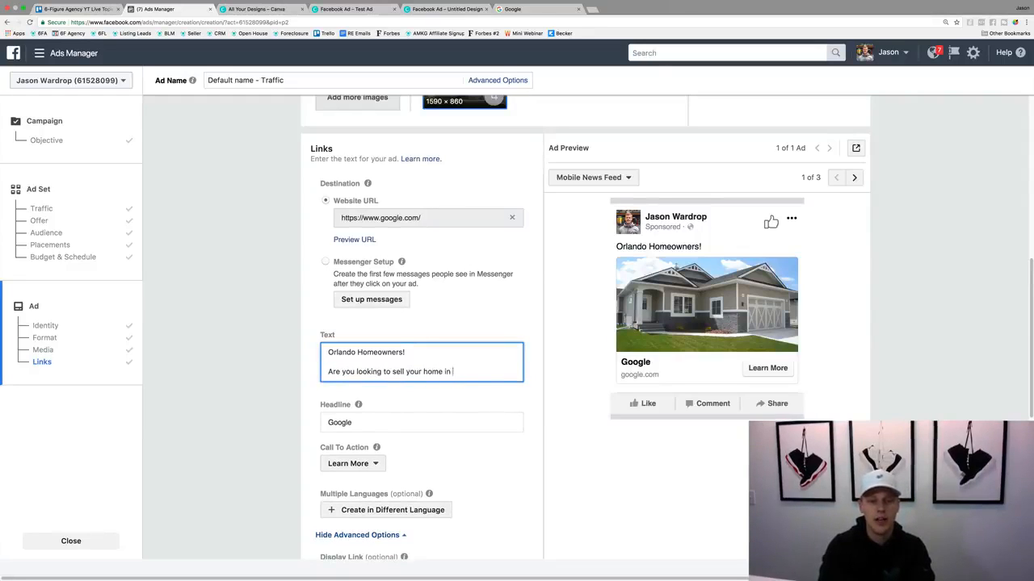
pyautogui.write('the next 3')
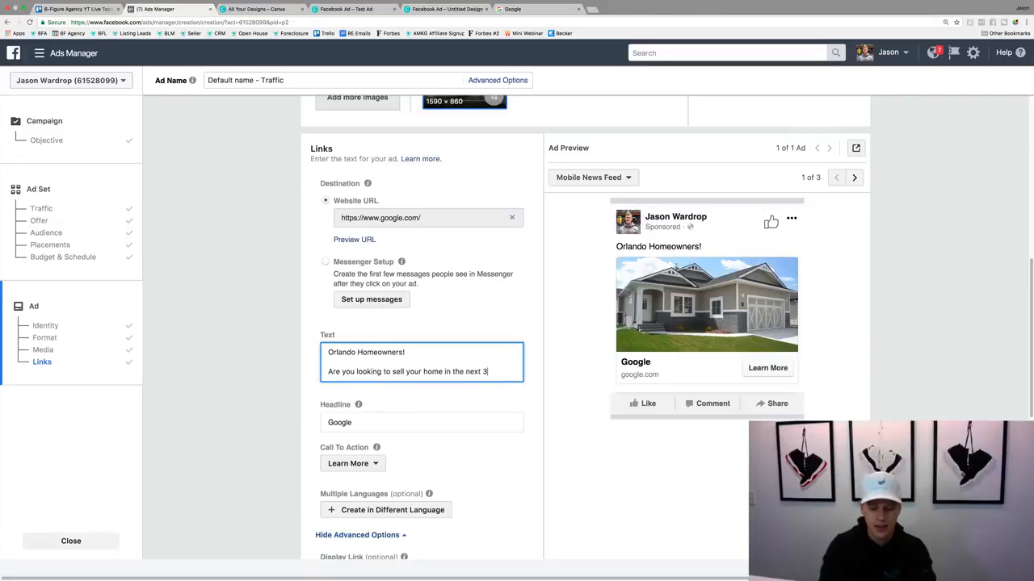
pyautogui.write('-6 months?')
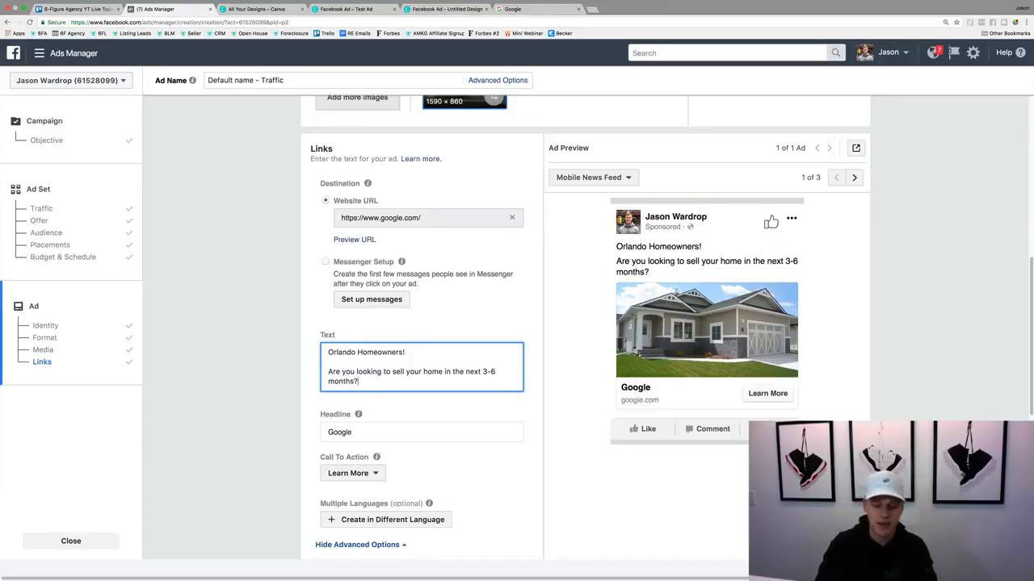
# Step: Start a third paragraph in the ad text with "I have a family of 3 looking to purchase a home in the [BLANK] area"
pyautogui.press('Return')
pyautogui.press('Return')
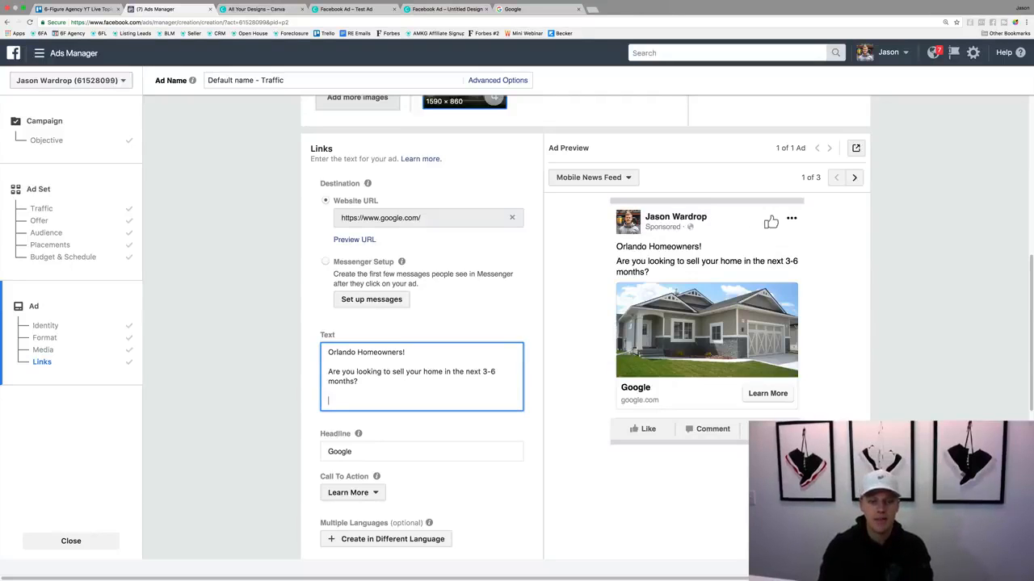
pyautogui.write('I have a family of ')
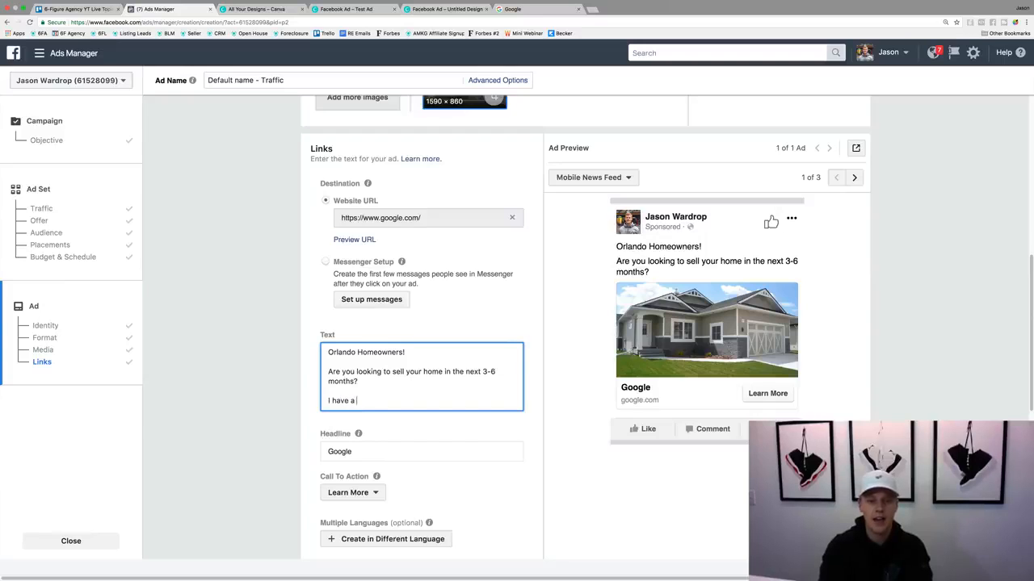
pyautogui.write('3 looking to purc')
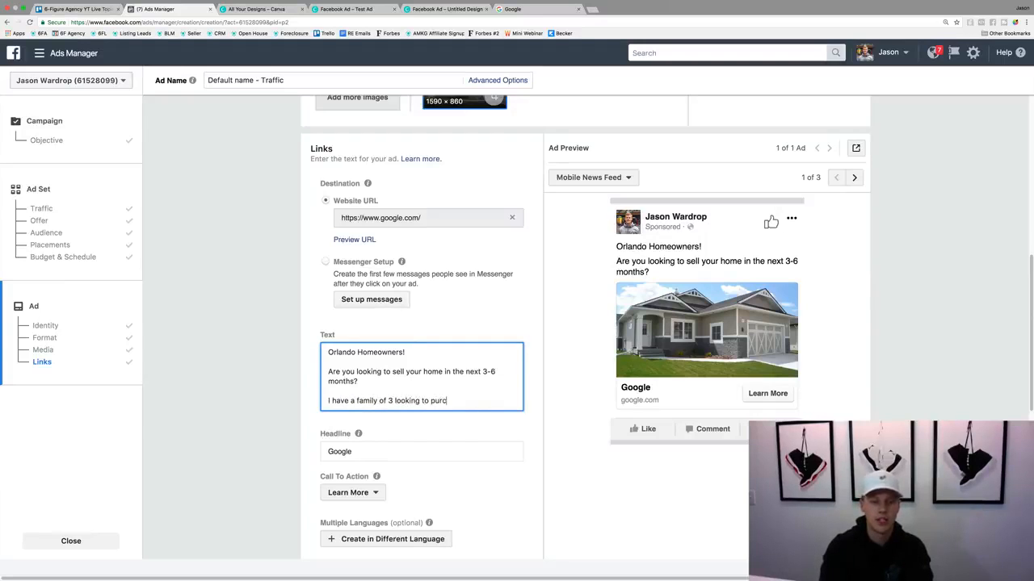
pyautogui.write('hase a home in the')
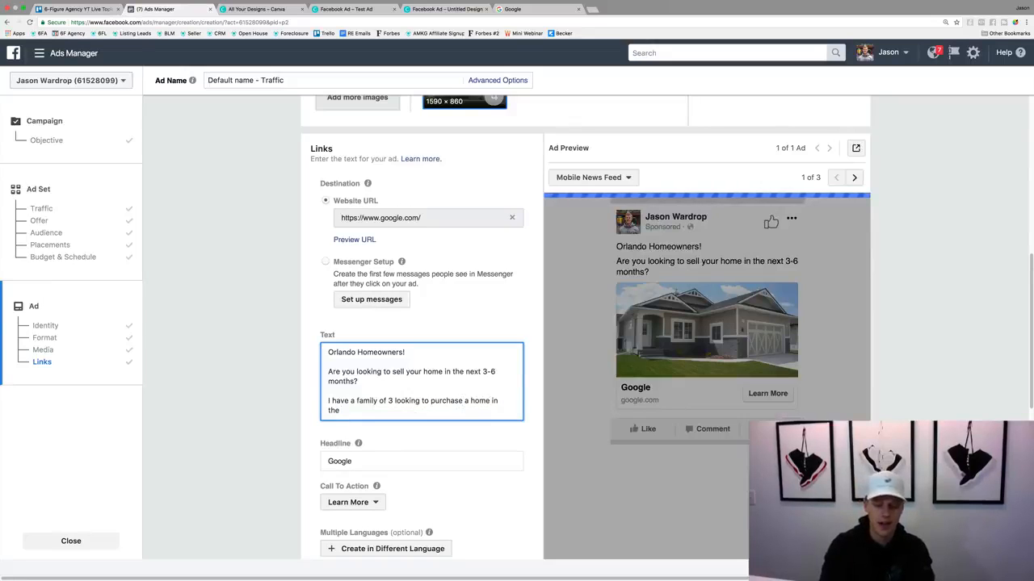
pyautogui.write(' [BLANK')
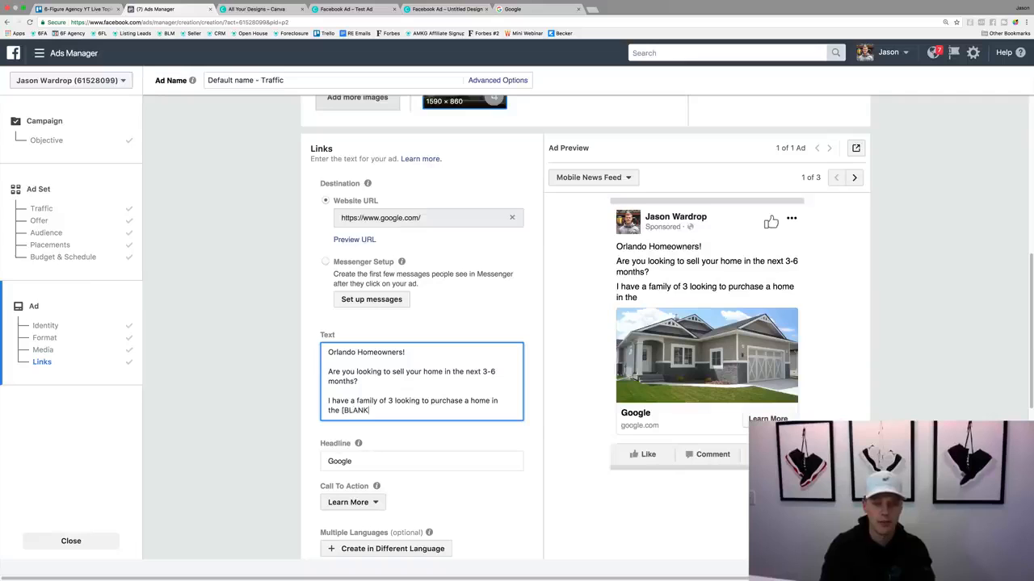
pyautogui.write('] area')
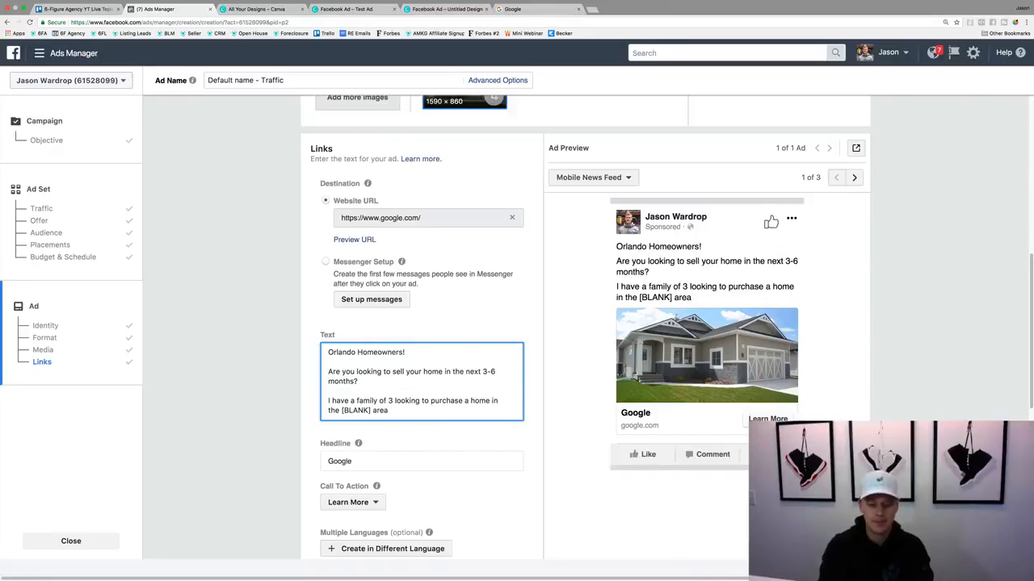
# Step: Finish the ad text's third paragraph with "who is hoping to purchase their dream home within the next few months."
pyautogui.write('who is')
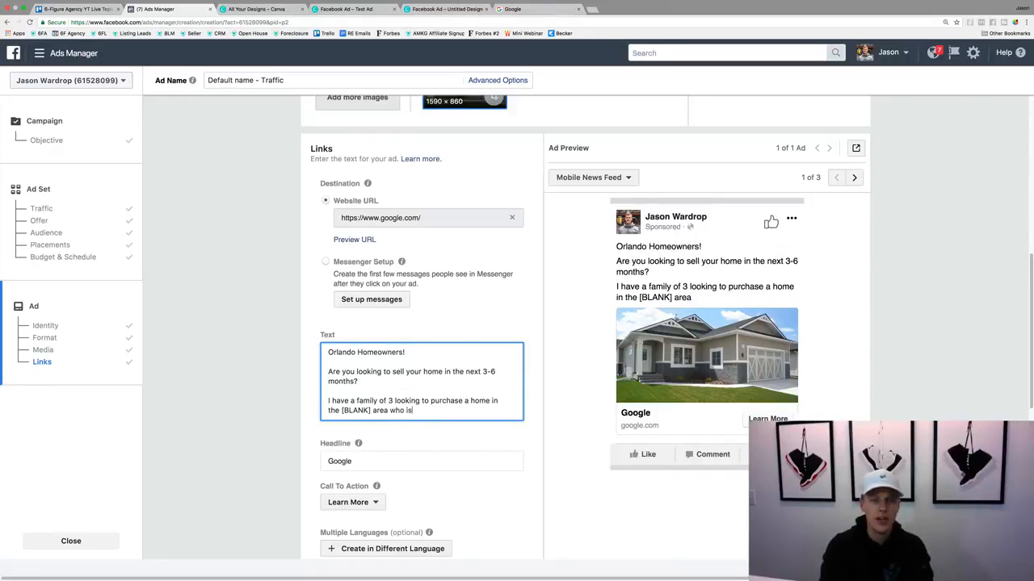
pyautogui.write(' hoping to pur')
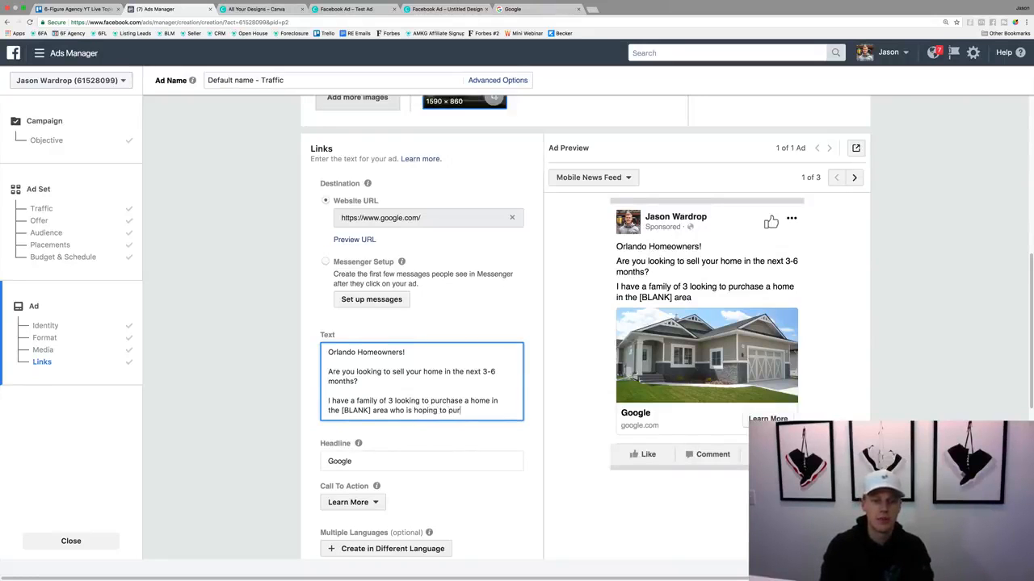
pyautogui.write('chase their dr')
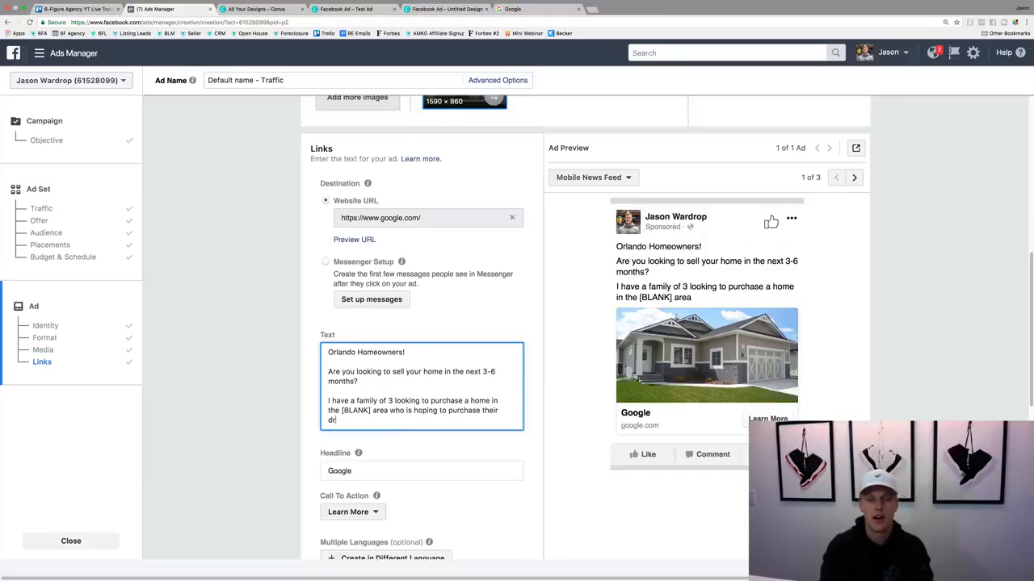
pyautogui.write('eam home wit')
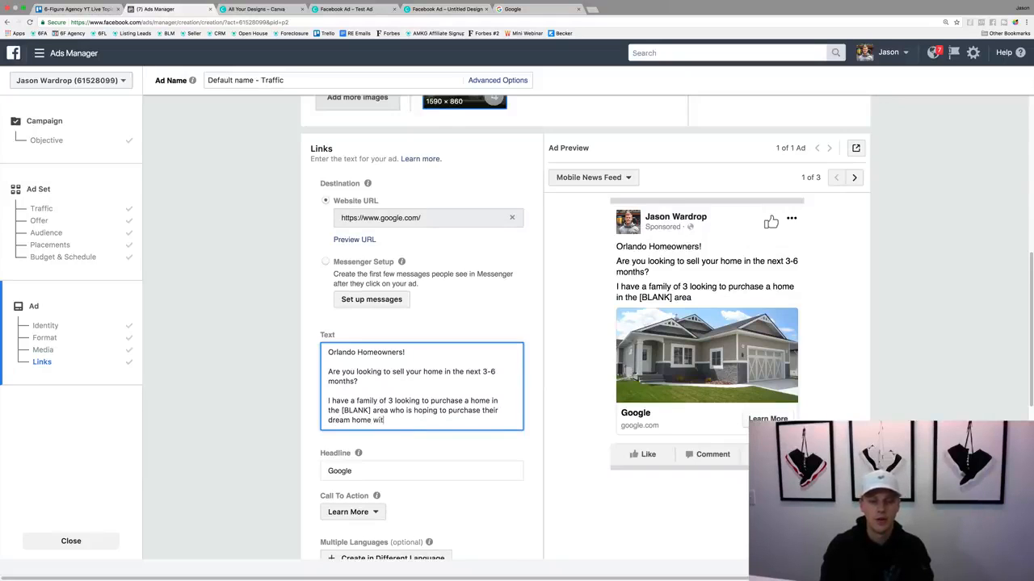
pyautogui.write('hin the next few months.')
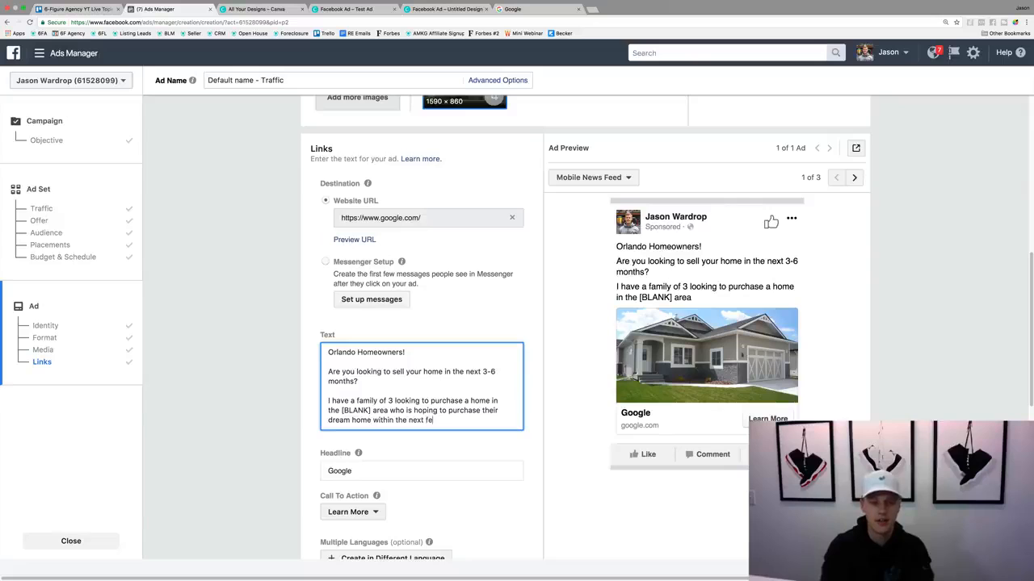
# Step: Below a blank line, close the ad text with "Full Details Click Here: LINK"
pyautogui.press('Return')
pyautogui.press('Return')
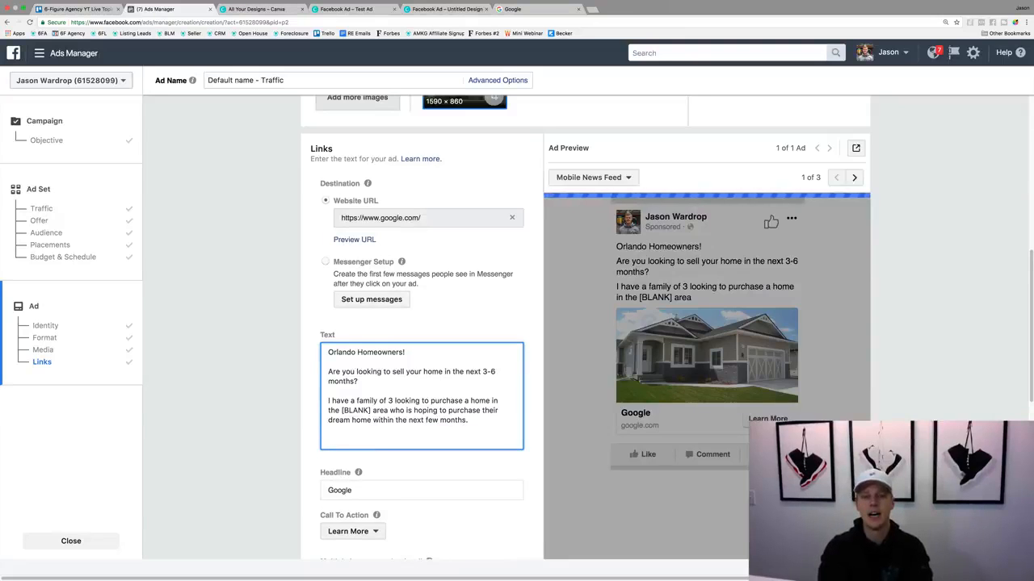
pyautogui.write('Full Detai')
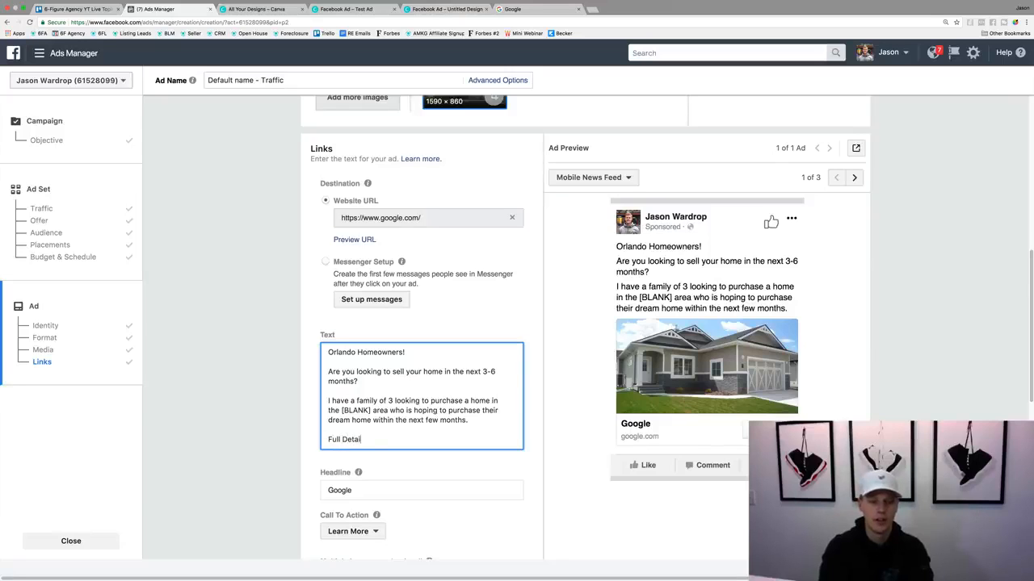
pyautogui.write('ls Click Here')
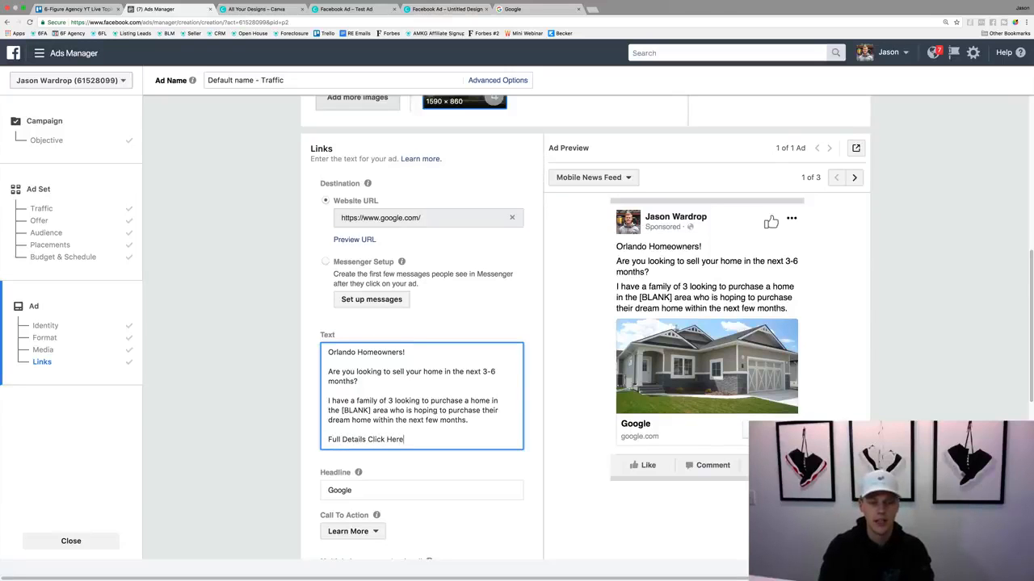
pyautogui.write(': LINK')
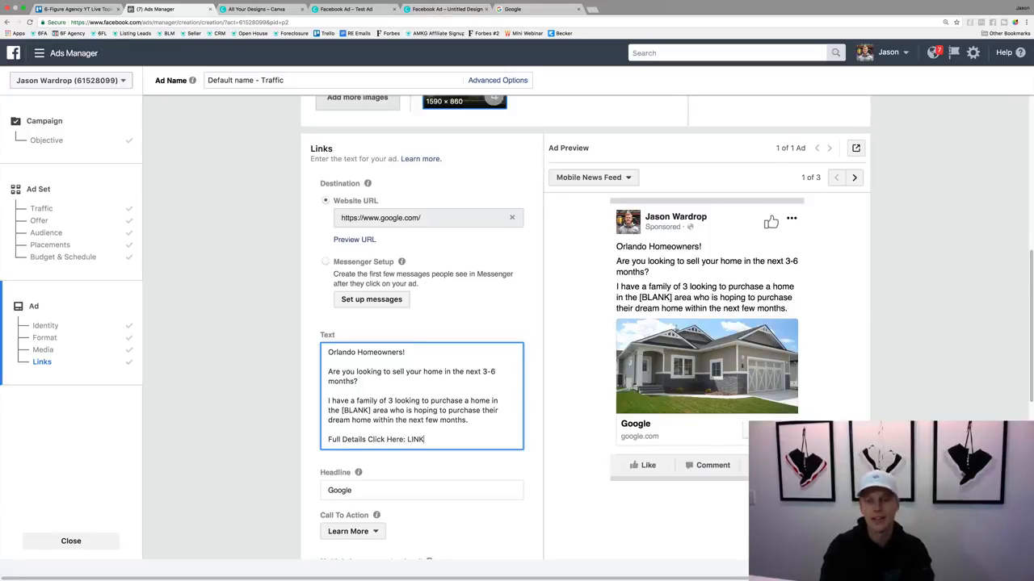
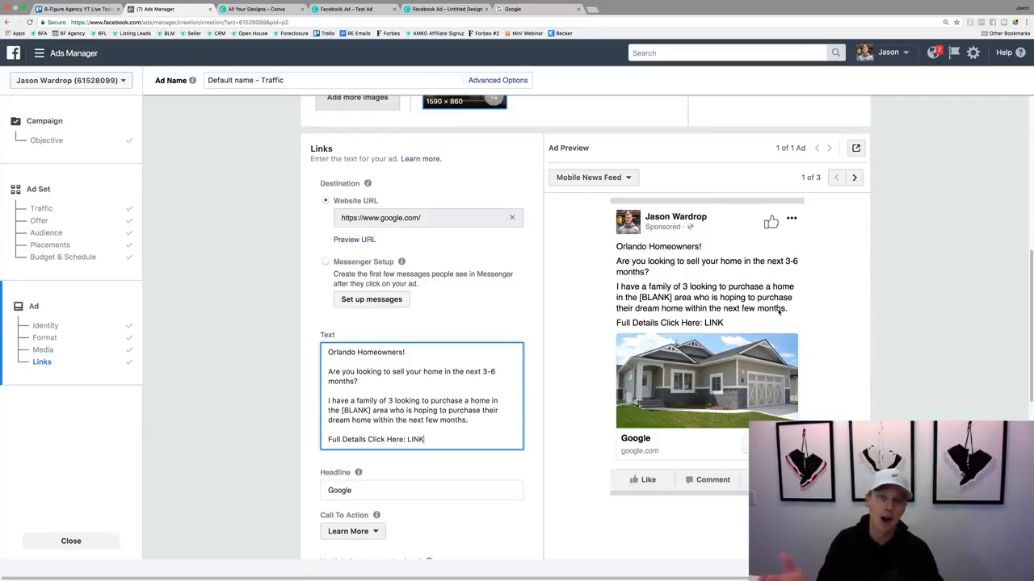
# Step: Replace the ad's headline with "Are you looking to sell your home?"
pyautogui.scroll(-2, 510, 328)
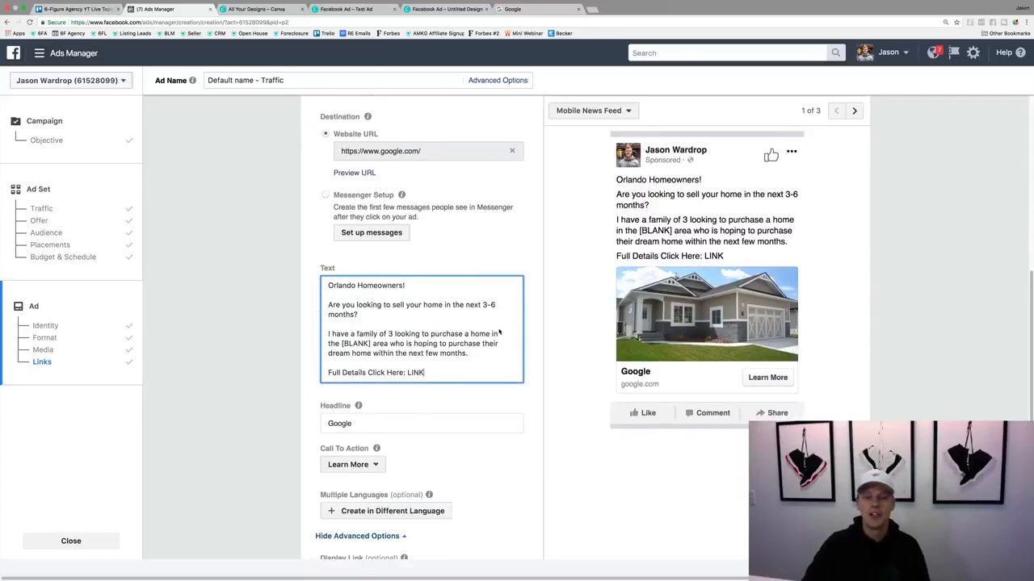
pyautogui.click(338, 415)
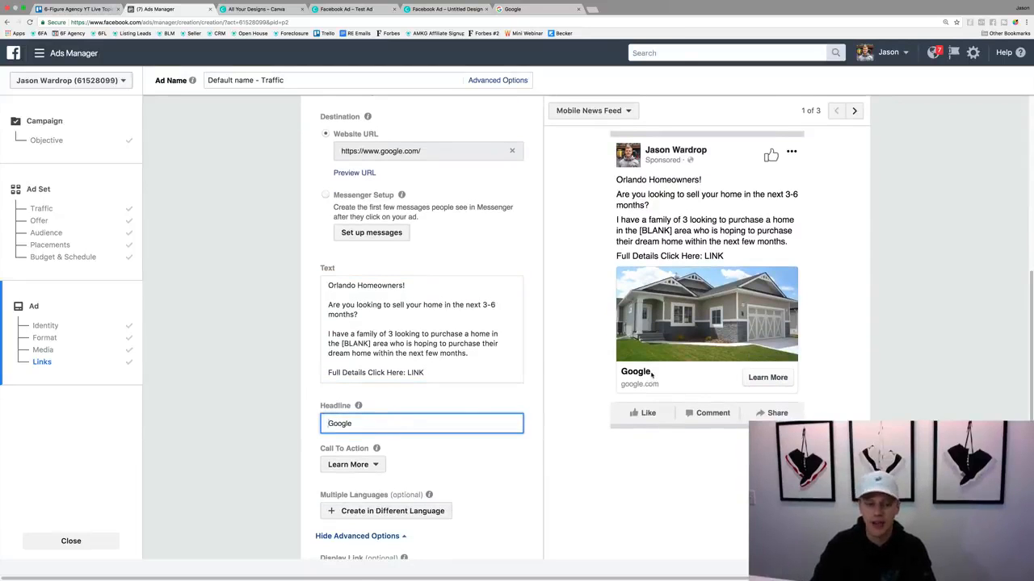
pyautogui.hotkey('ctrl', 'a')
pyautogui.write('Are you look')
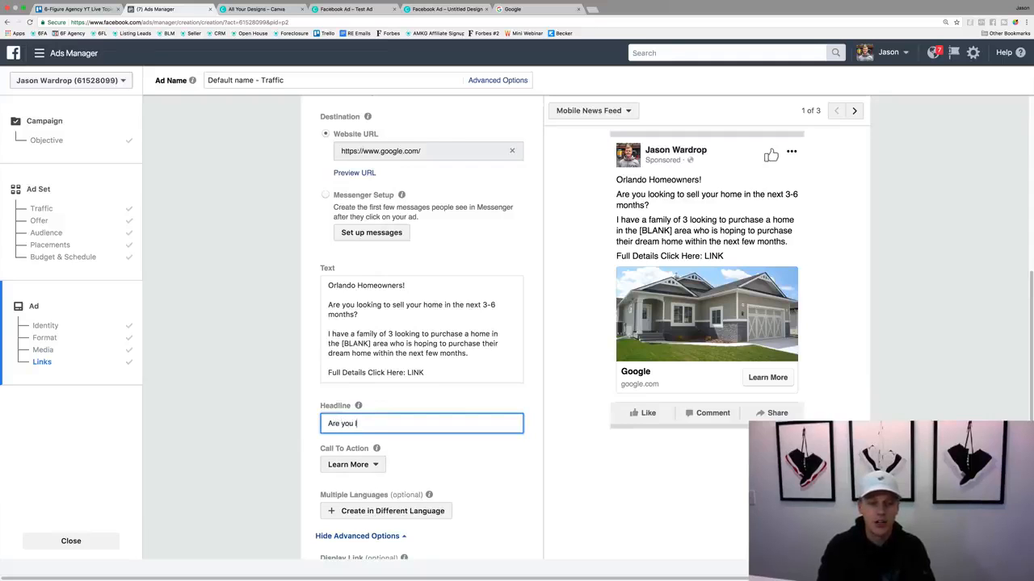
pyautogui.press('super+a')
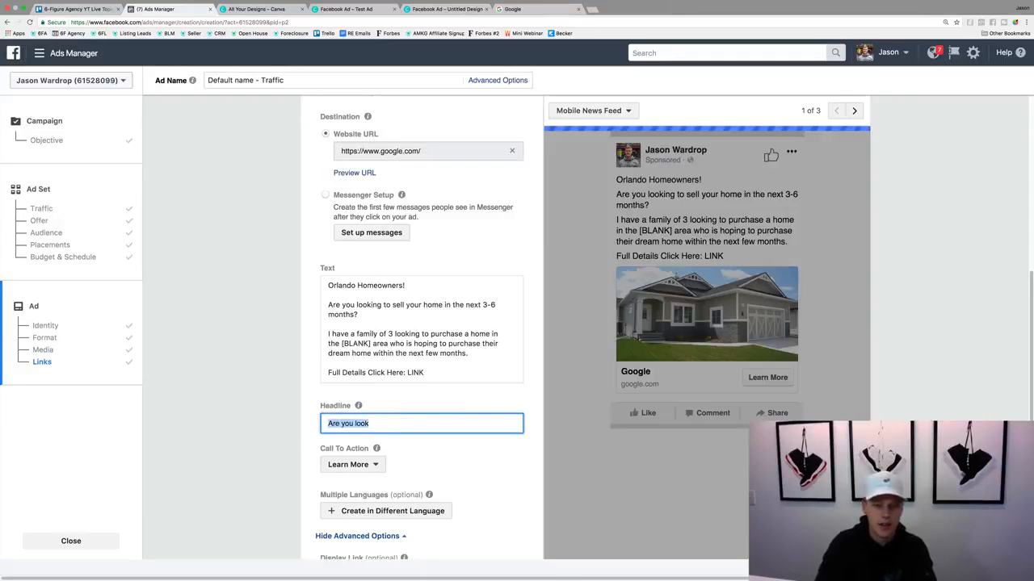
pyautogui.press('Right')
pyautogui.write('ing to sell your home?')
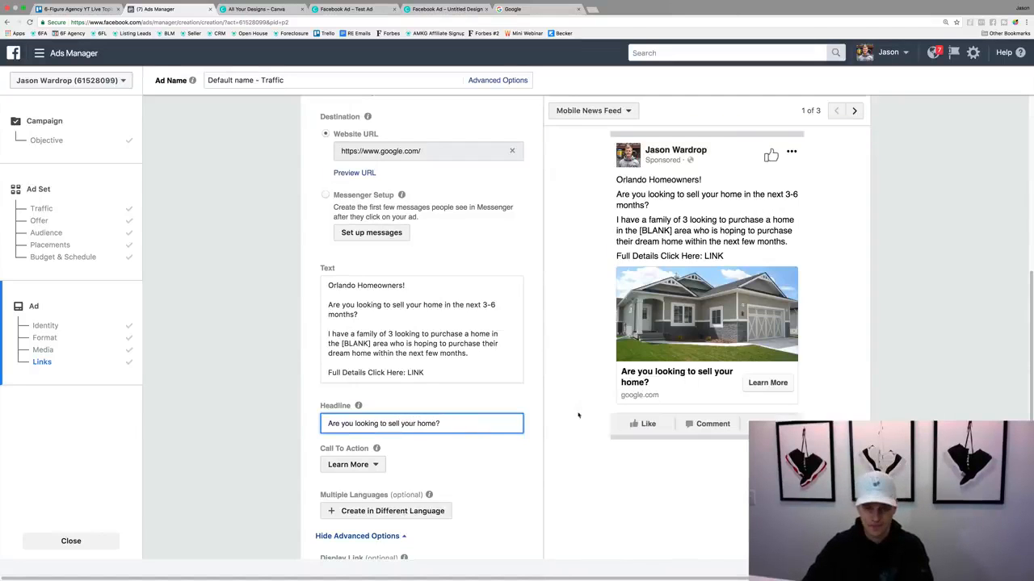
# Step: Set the ad's call to action to No Button
pyautogui.scroll(-3, 406, 440)
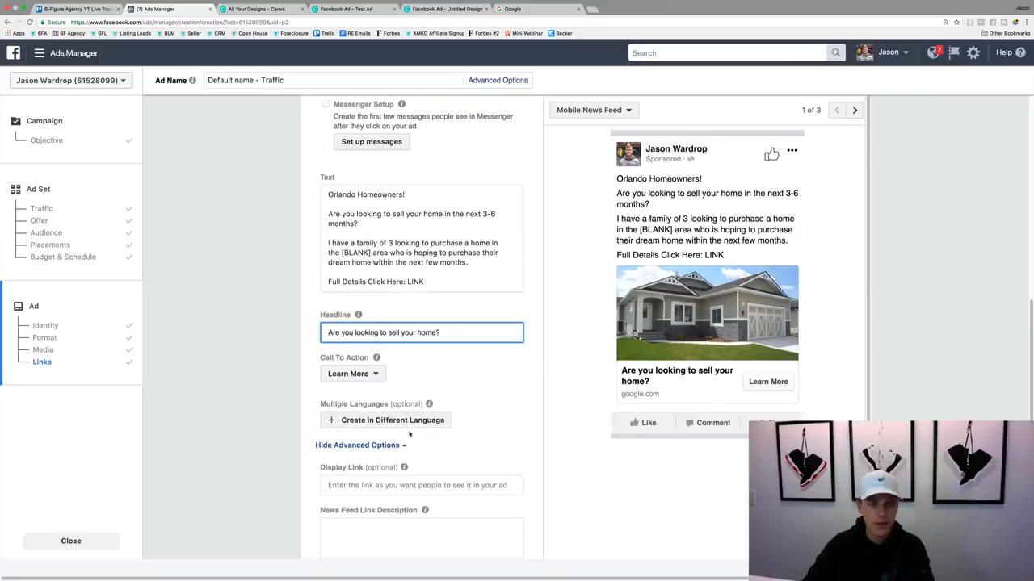
pyautogui.click(360, 376)
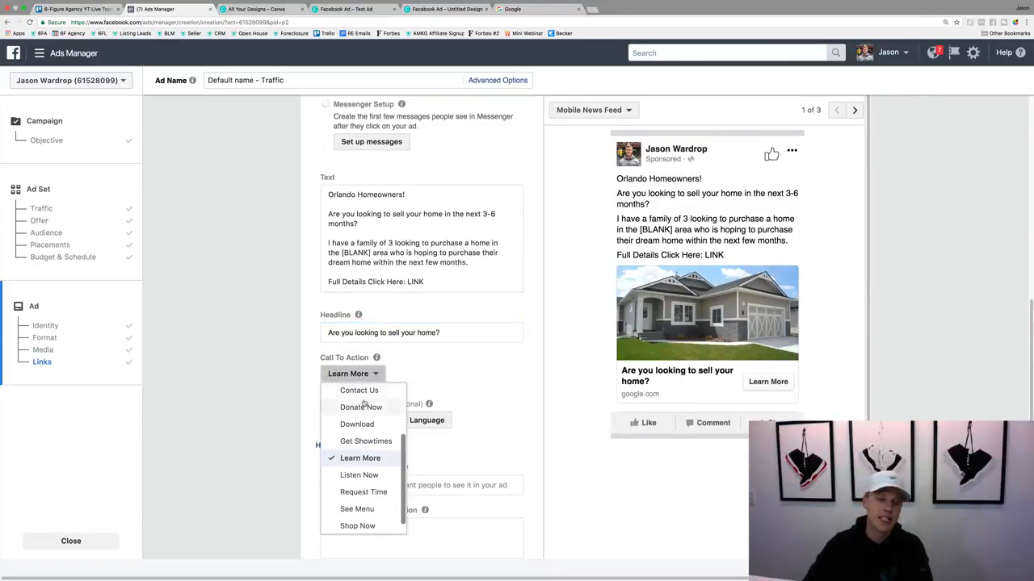
pyautogui.scroll(3, 361, 406)
pyautogui.click(360, 391)
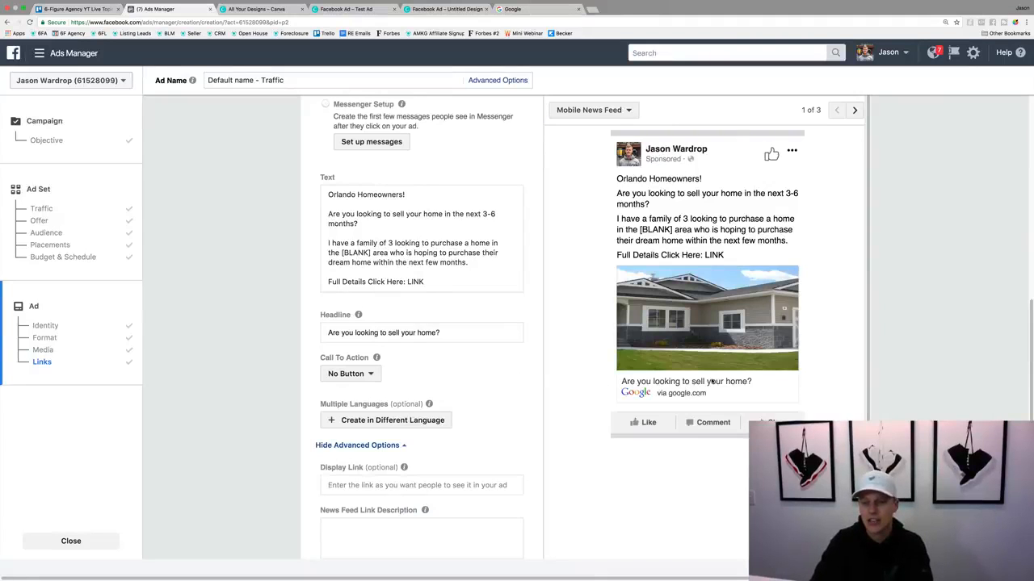
# Step: Look through the available call-to-action options and set the ad's call to action back to Learn More
pyautogui.click(348, 373)
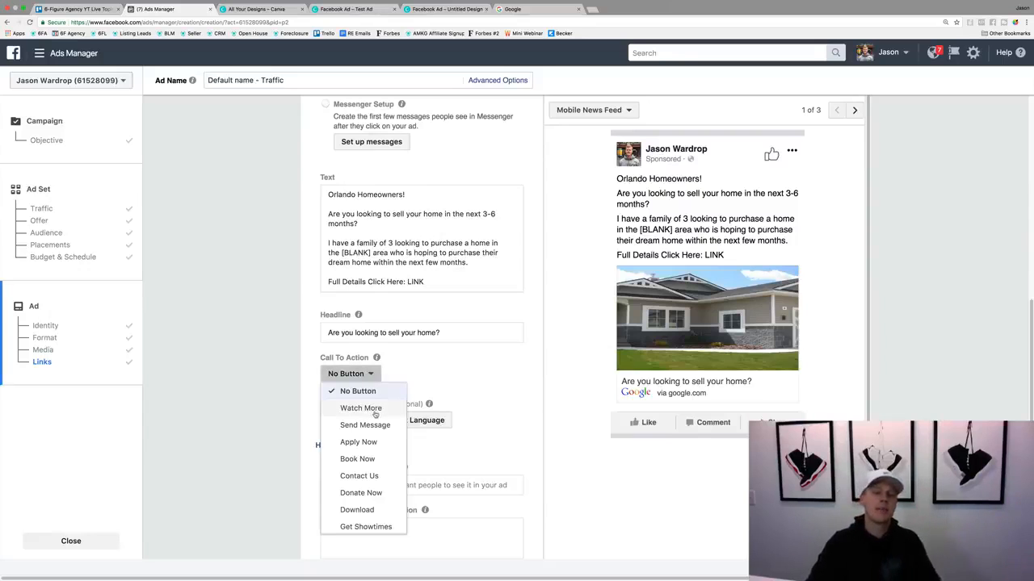
pyautogui.scroll(-1, 373, 416)
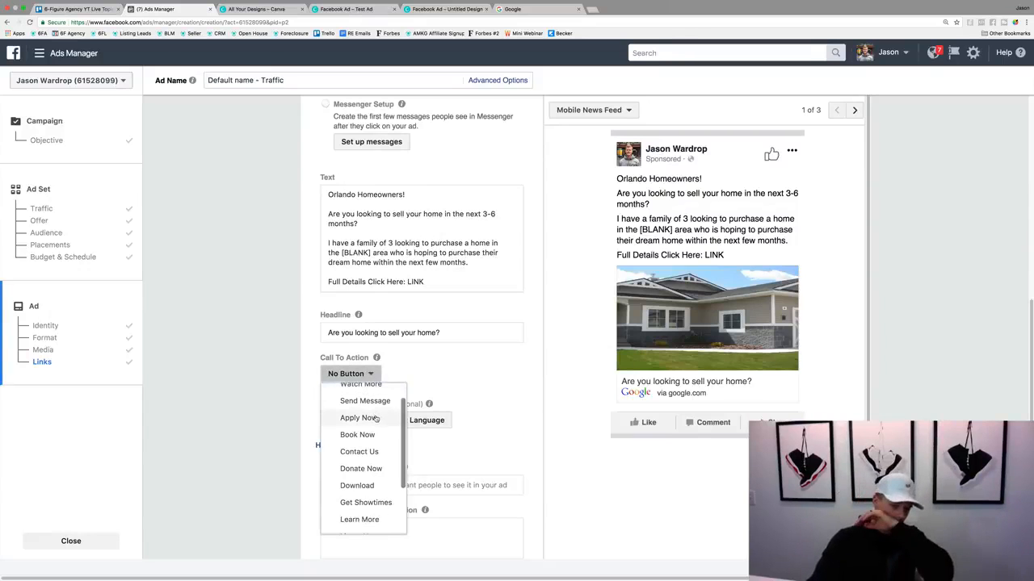
pyautogui.scroll(-5, 379, 418)
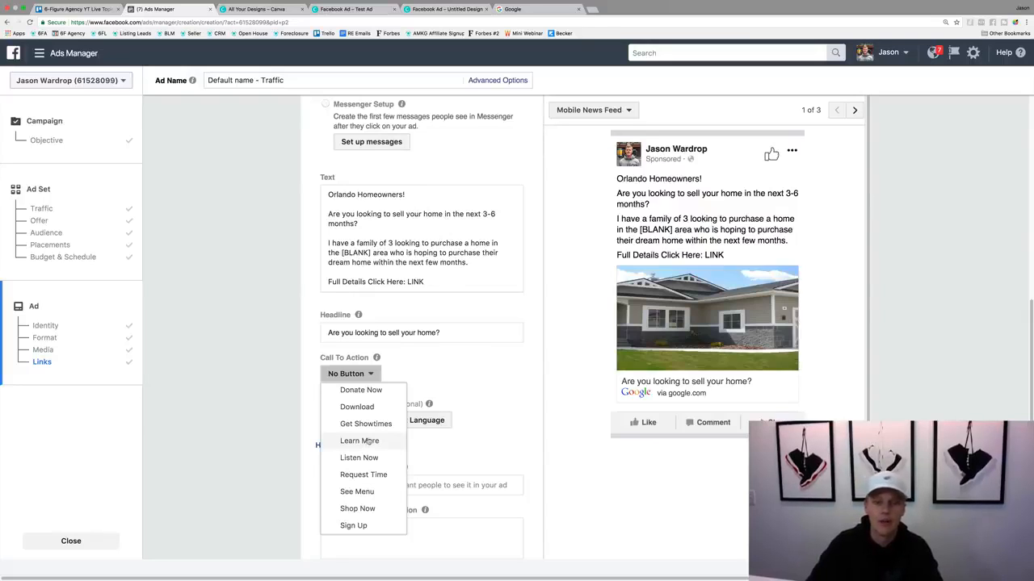
pyautogui.click(490, 406)
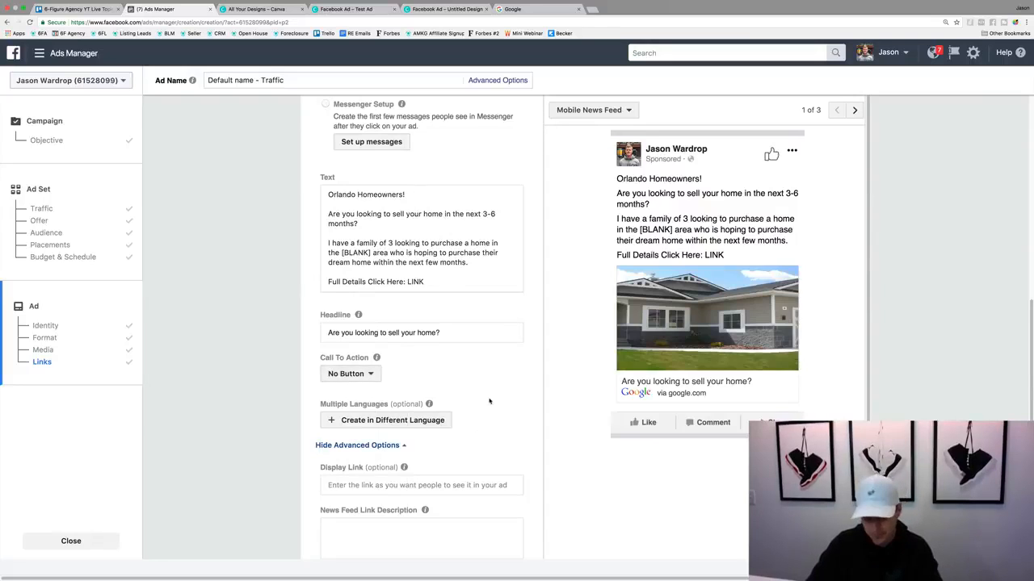
pyautogui.click(365, 377)
pyautogui.scroll(-3, 370, 488)
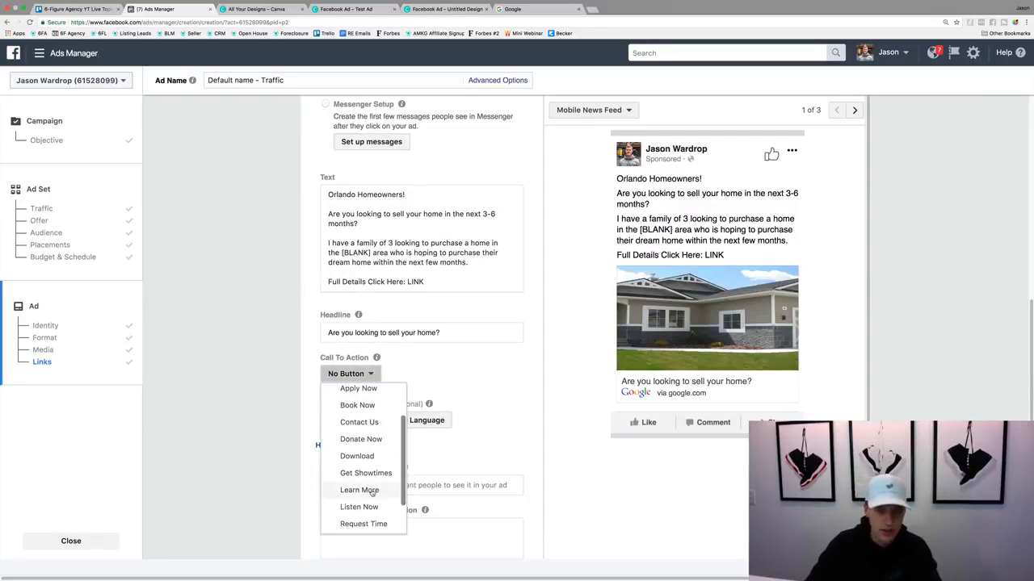
pyautogui.click(370, 490)
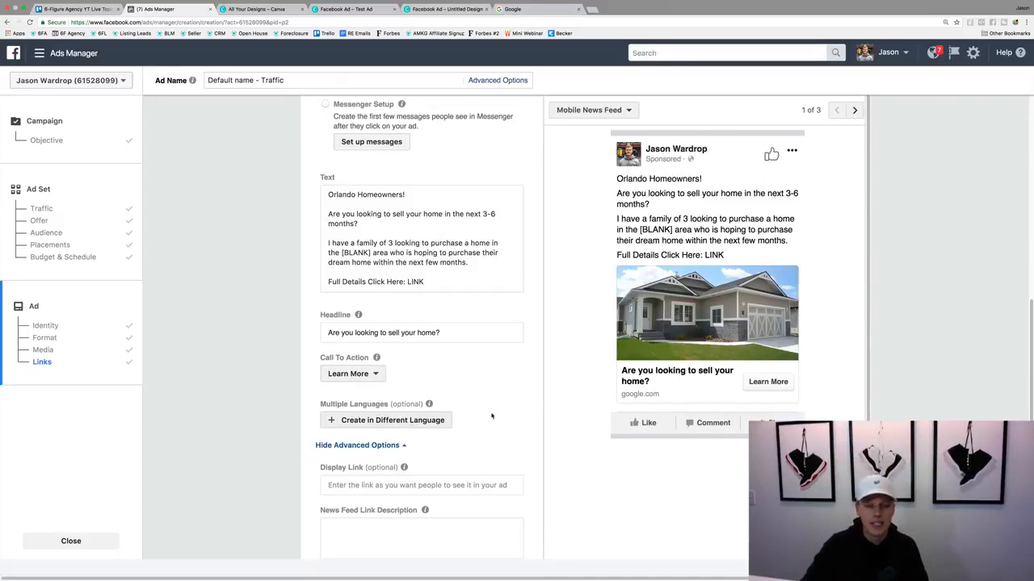
# Step: Enter "Test Copy" as the ad's News Feed link description
pyautogui.scroll(-2, 411, 427)
pyautogui.click(397, 432)
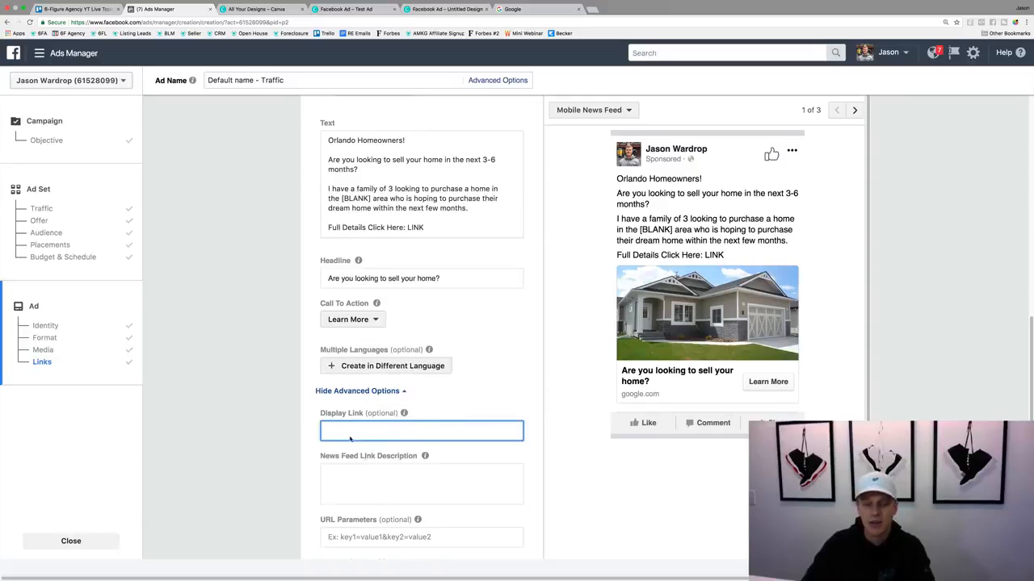
pyautogui.click(369, 472)
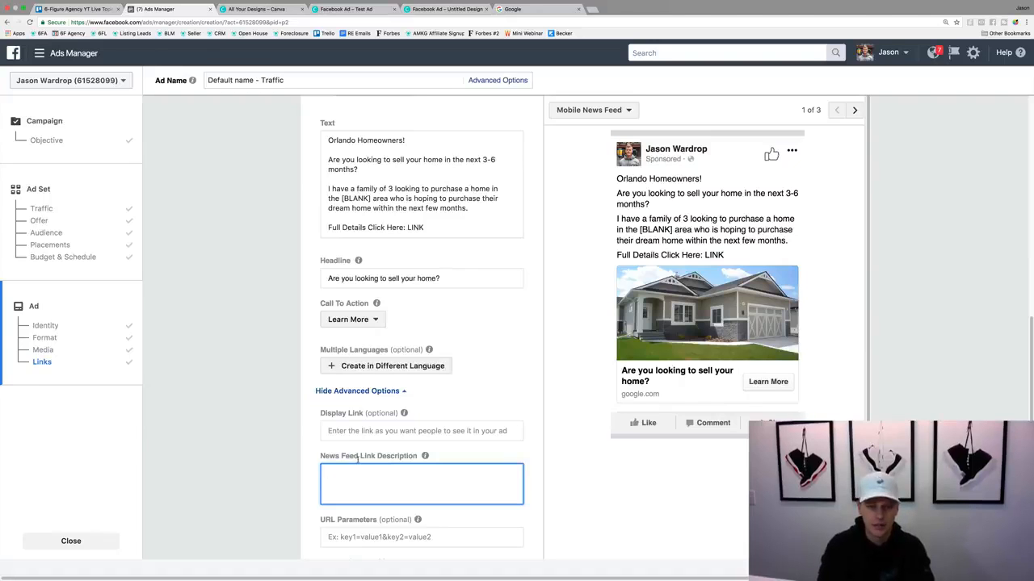
pyautogui.write('Test ')
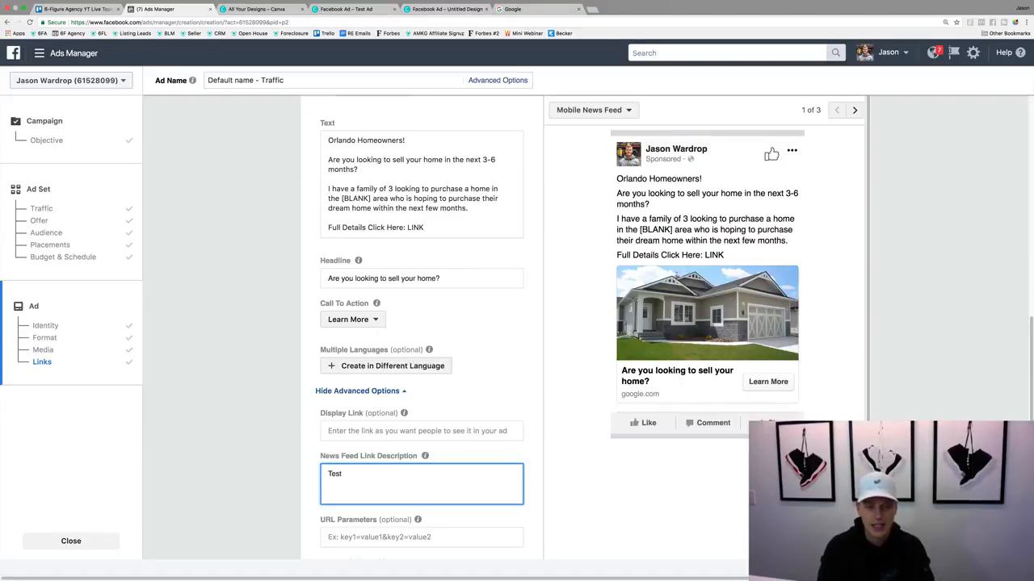
pyautogui.write('Copy')
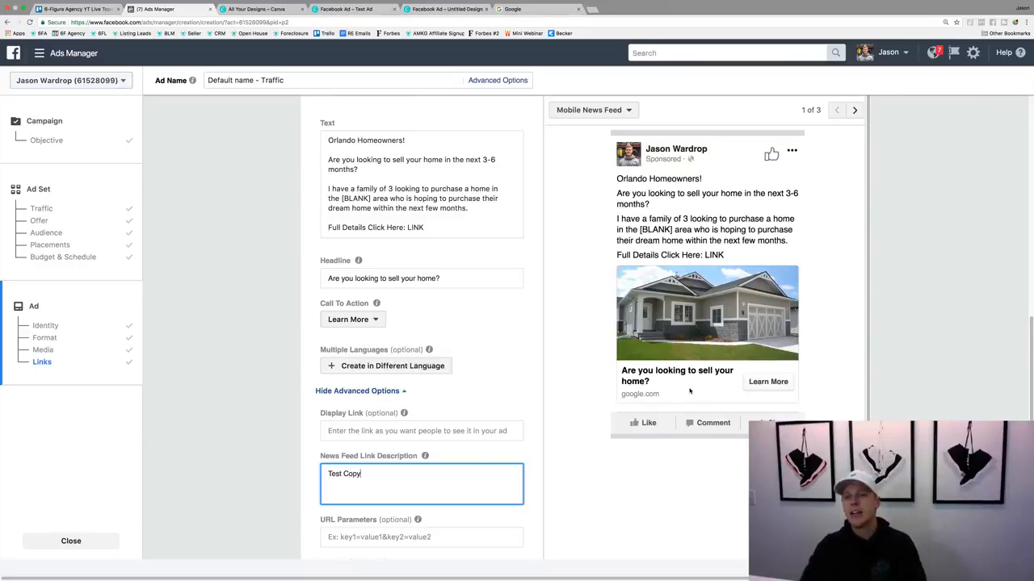
# Step: Compare the ad's Mobile News Feed, Feature Phone and Desktop News Feed previews to see where the link description appears
pyautogui.scroll(1, 700, 373)
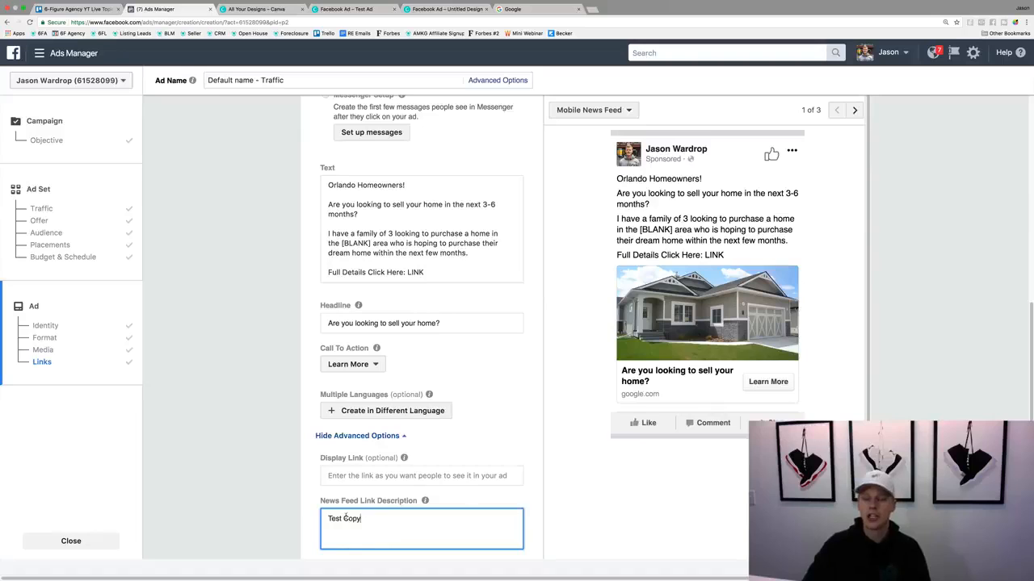
pyautogui.click(854, 111)
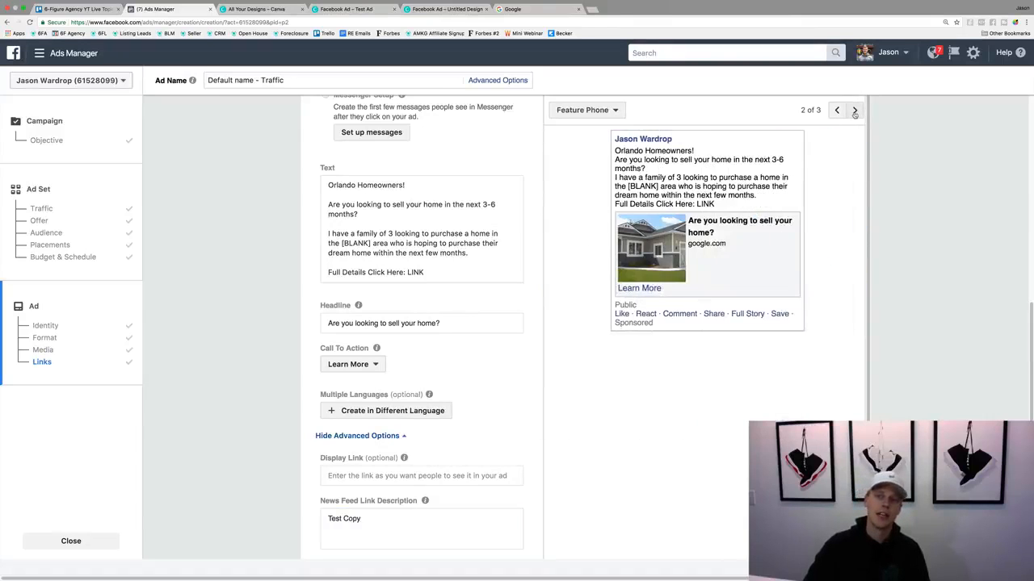
pyautogui.click(837, 111)
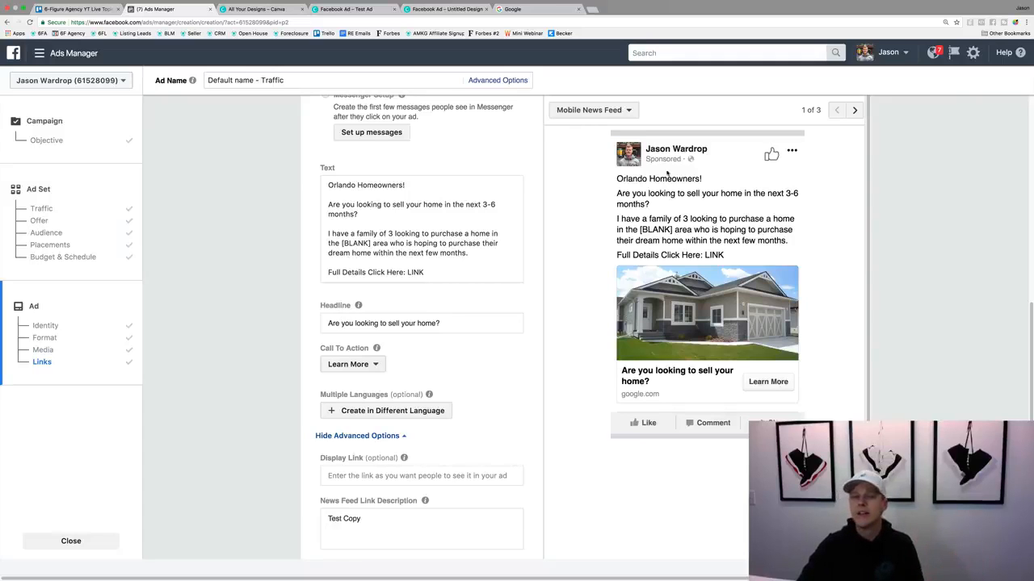
pyautogui.click(853, 111)
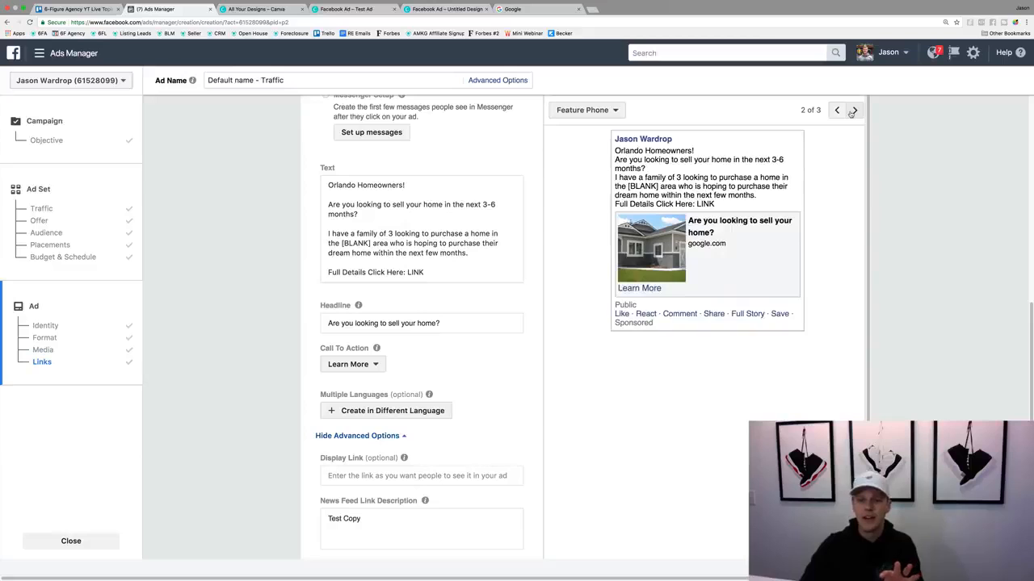
pyautogui.click(853, 110)
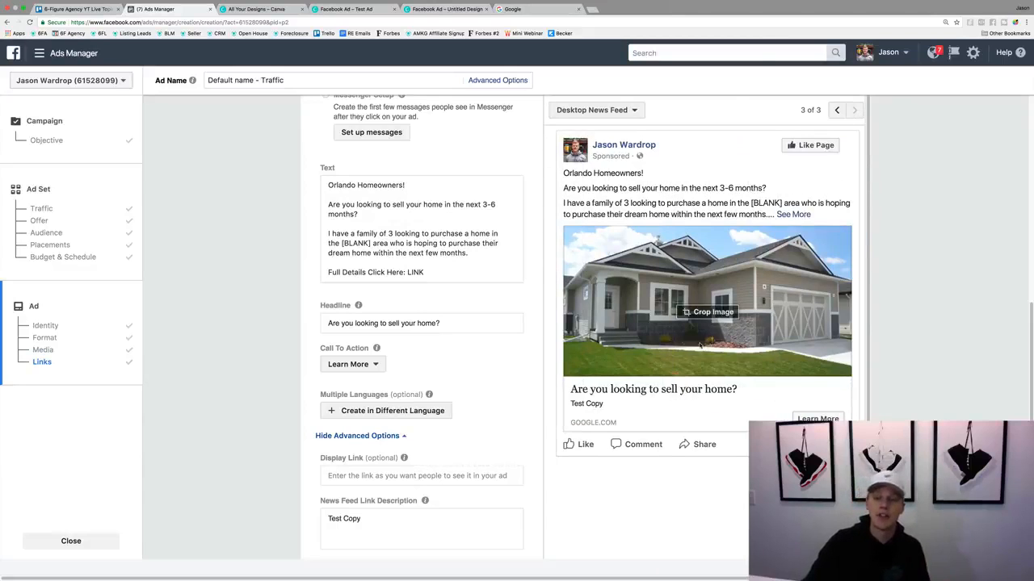
# Step: Replace the ad's News Feed link description with "Orlando Homeowners looking to sell in the next 3-6 months. We have a family looking to buy!"
pyautogui.click(348, 514)
pyautogui.press('super+a')
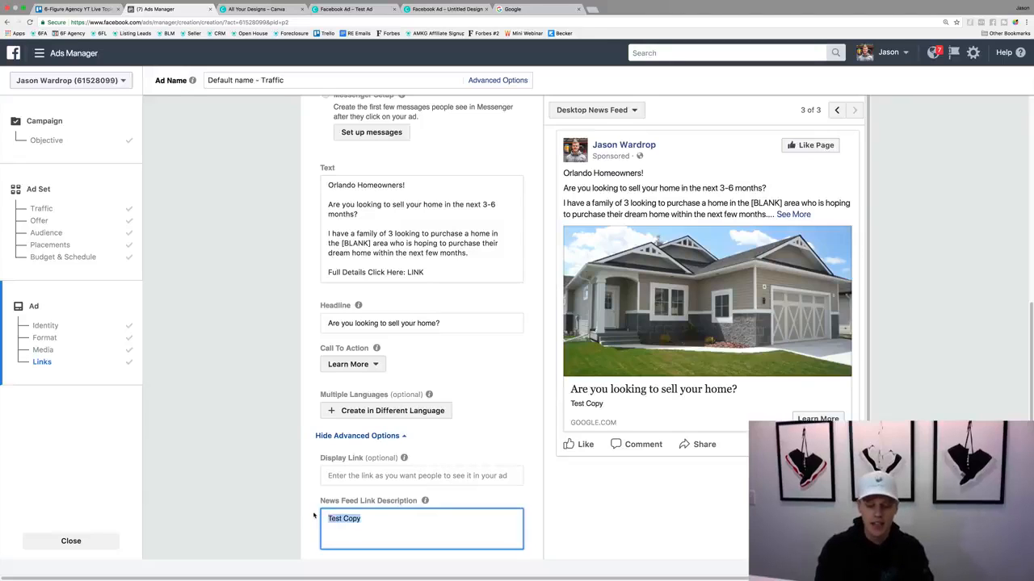
pyautogui.write('Orlando Ho')
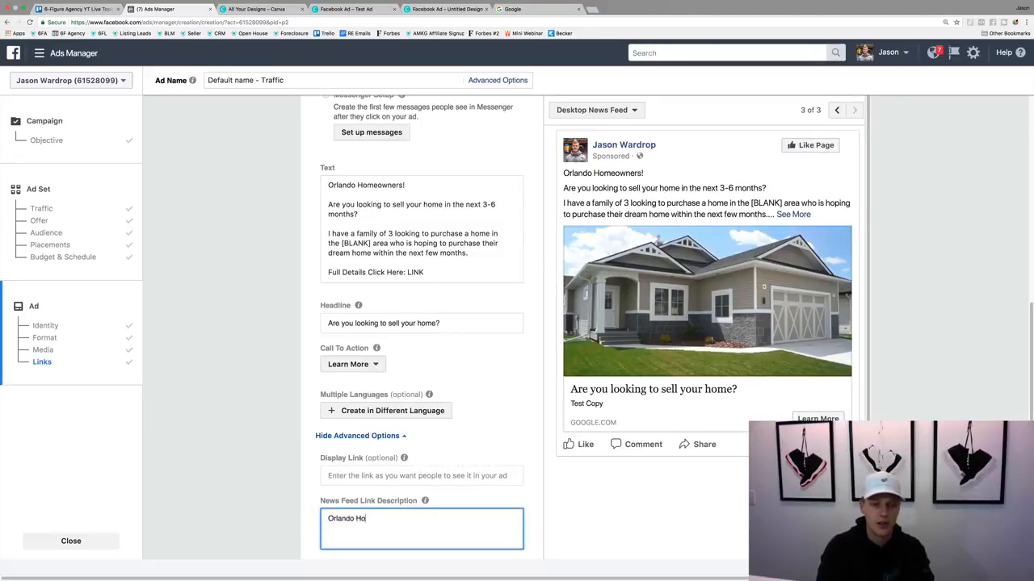
pyautogui.write('meowners looking to sell in t')
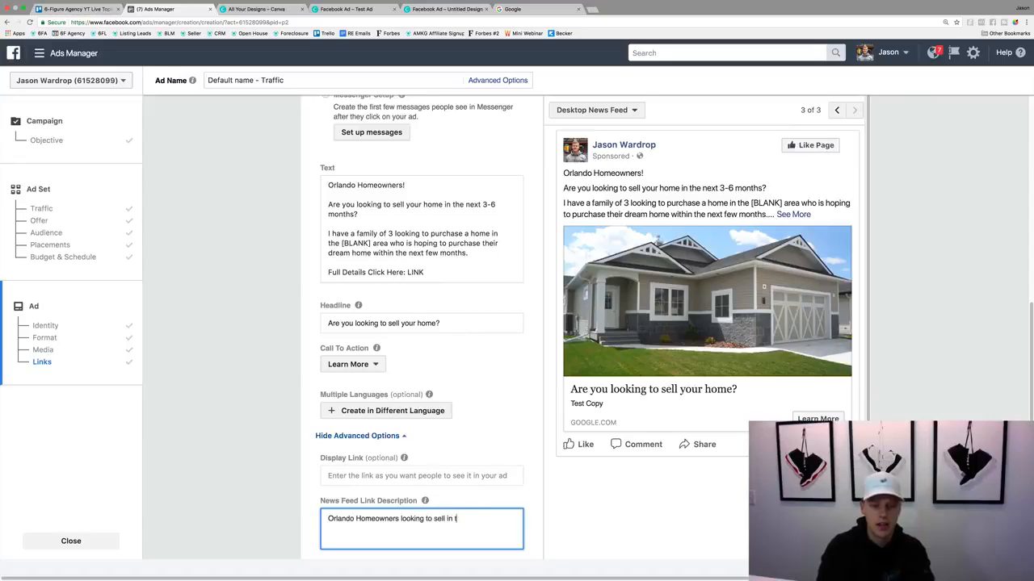
pyautogui.write('he next 3')
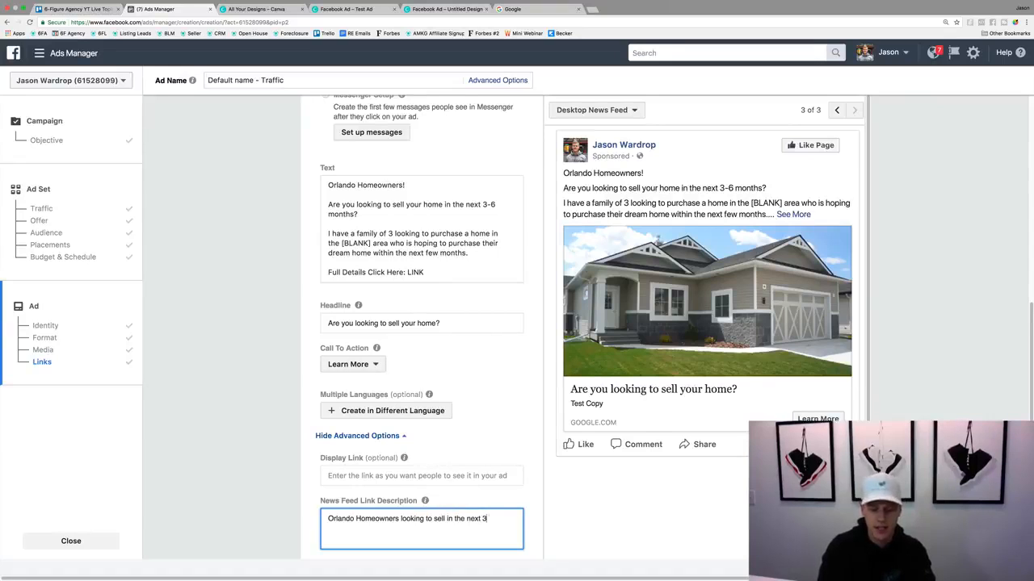
pyautogui.write('-6 months.')
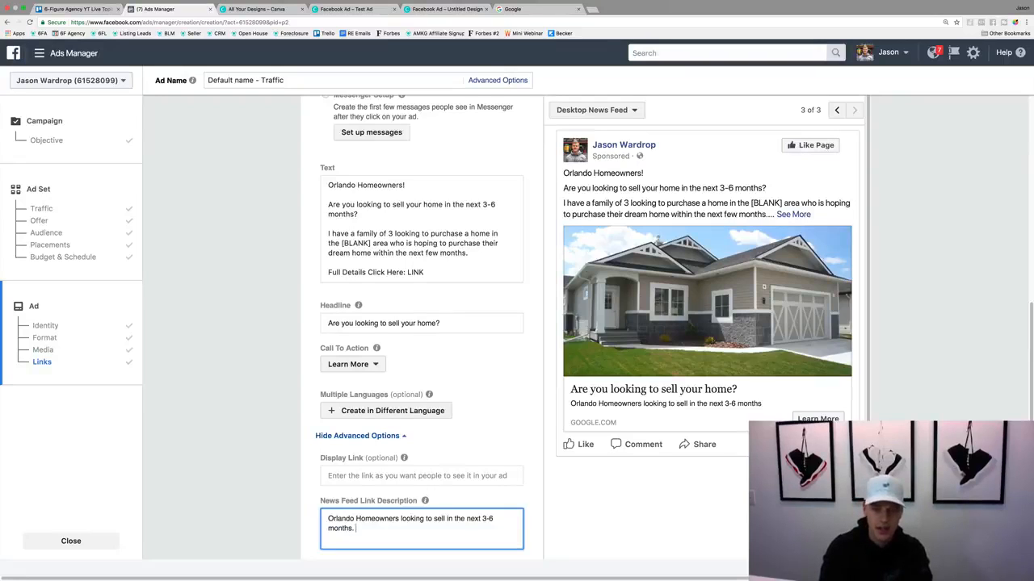
pyautogui.write('WE have a f')
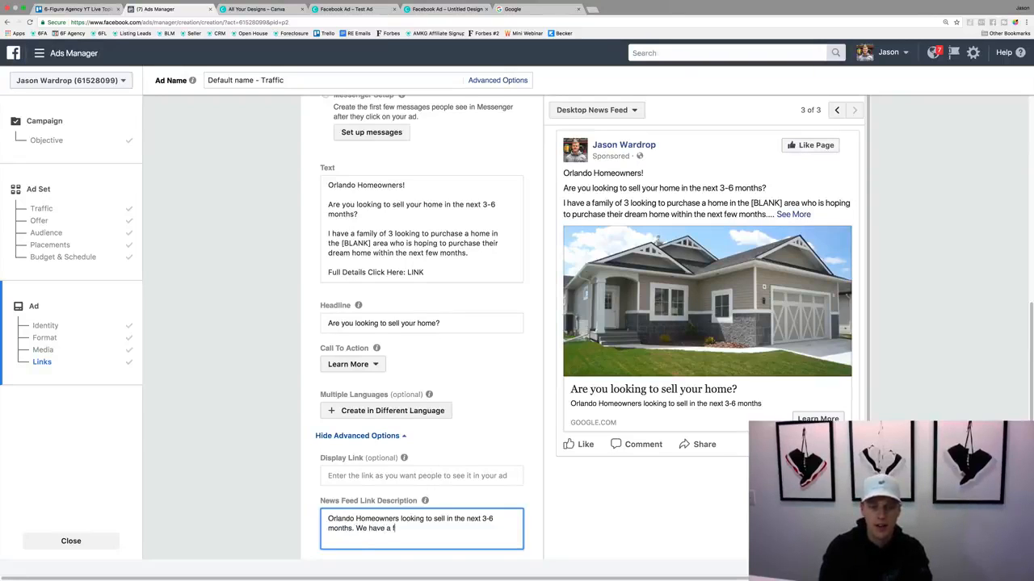
pyautogui.write('amily lookin')
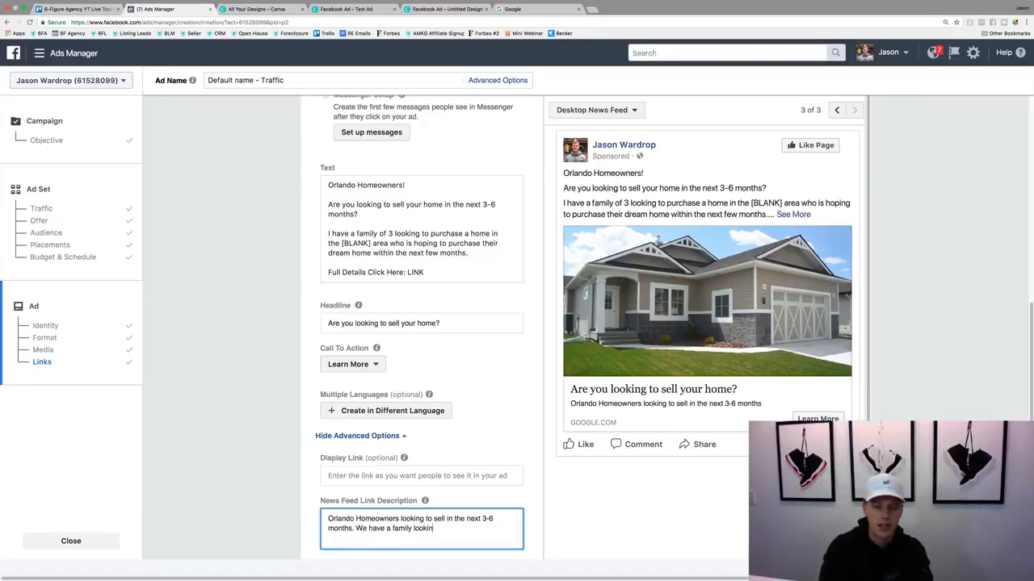
pyautogui.write('g to buy!')
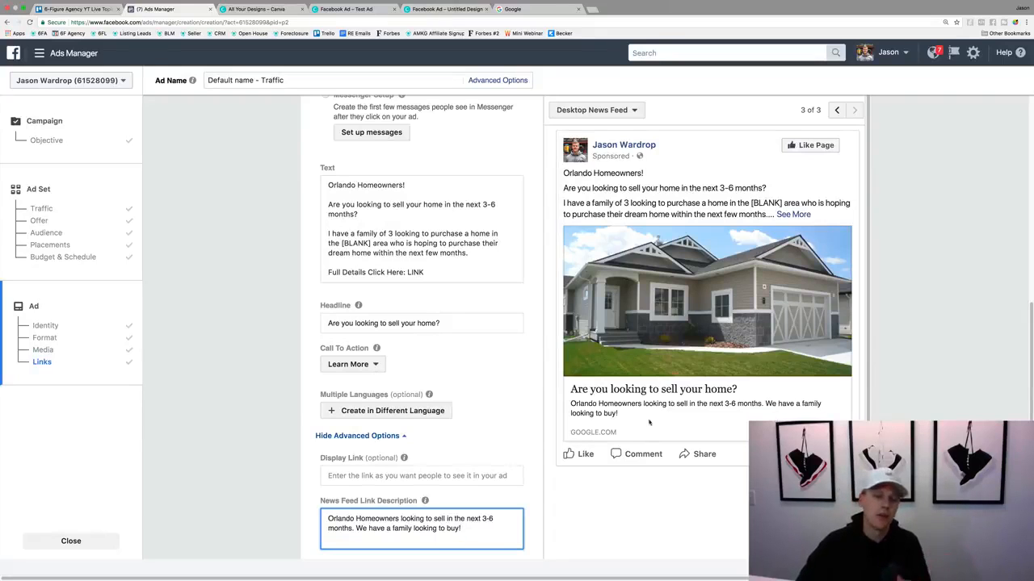
pyautogui.scroll(-8, 638, 422)
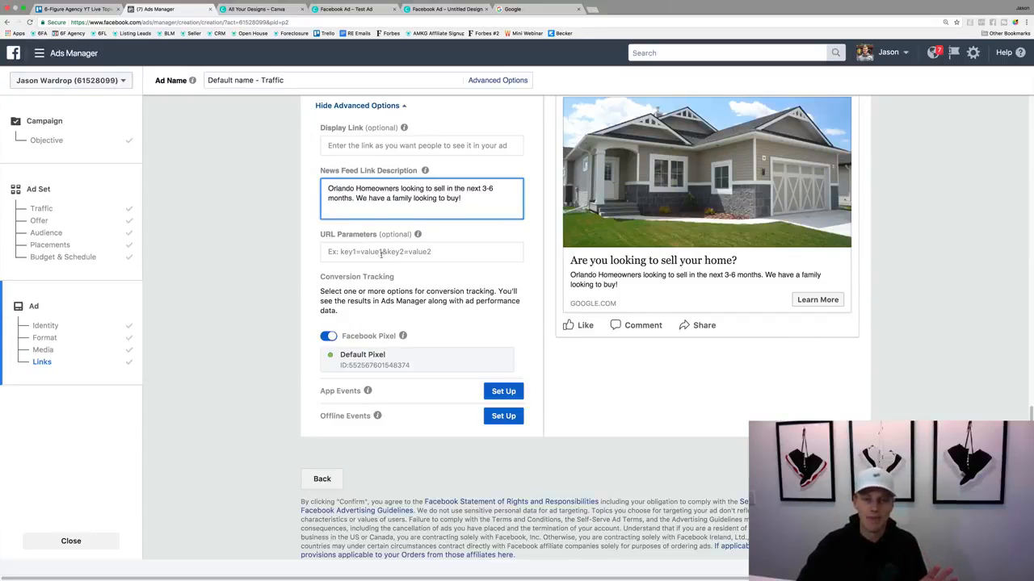
pyautogui.click(463, 278)
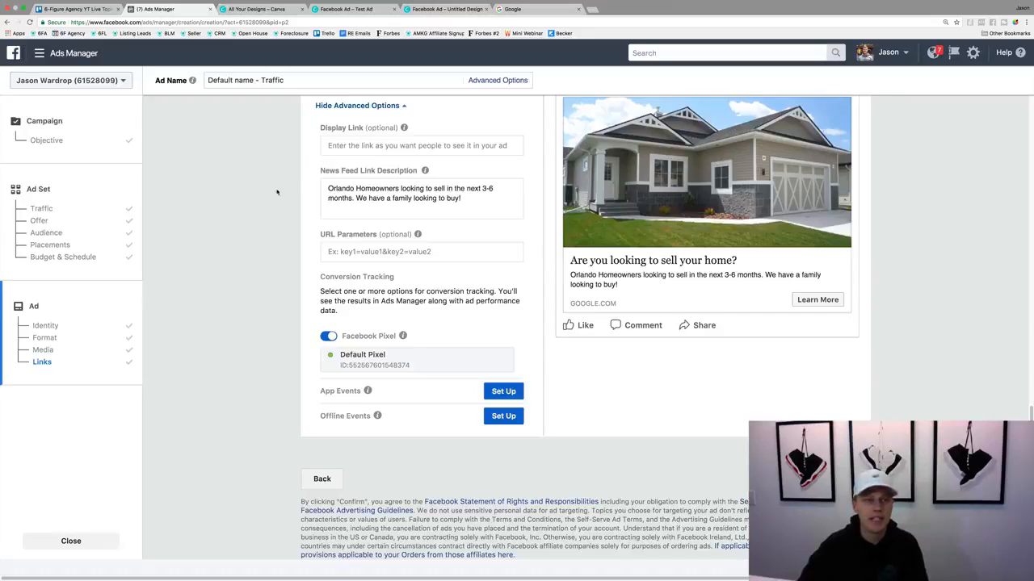
# Step: Leave the unfinished ad and go to the account's campaign list in Ads Manager
pyautogui.click(60, 53)
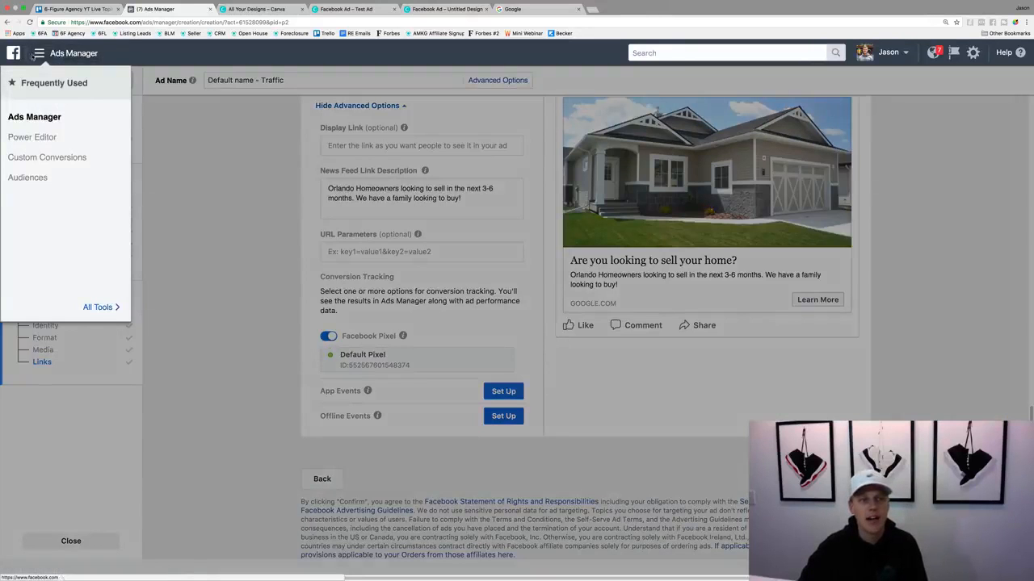
pyautogui.click(36, 118)
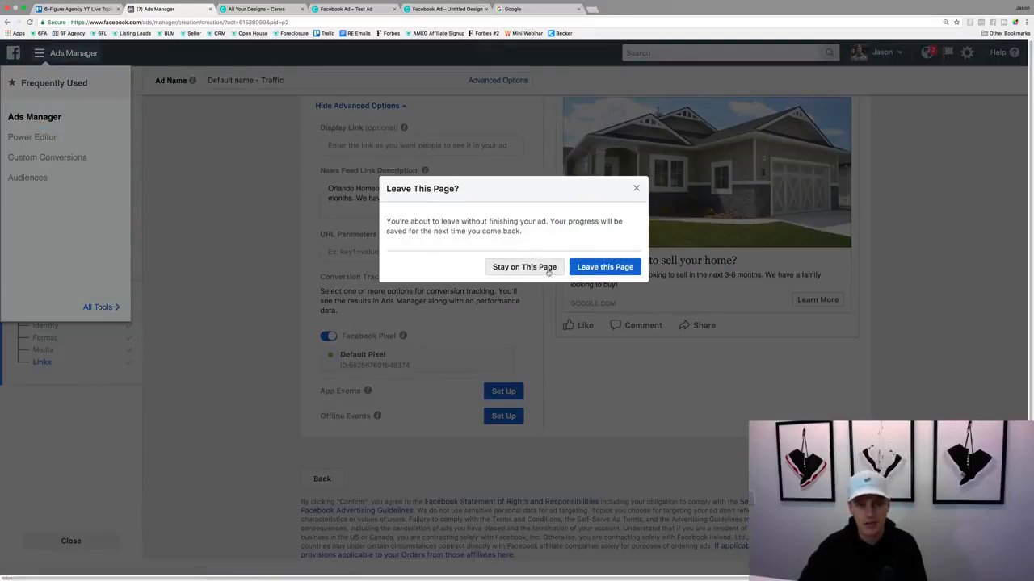
pyautogui.click(594, 271)
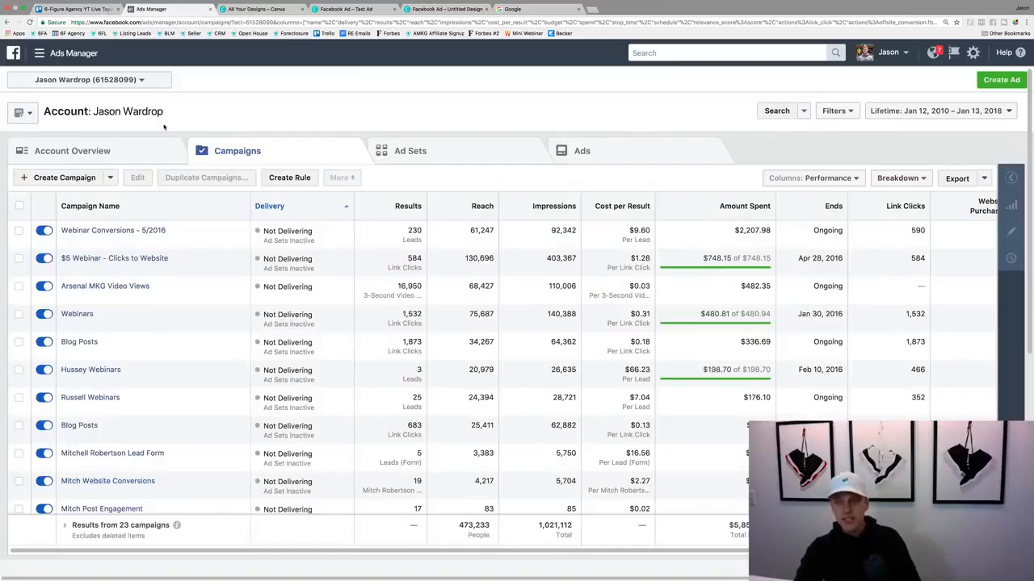
# Step: Set the campaign reporting date range to Last 7 days
pyautogui.click(941, 113)
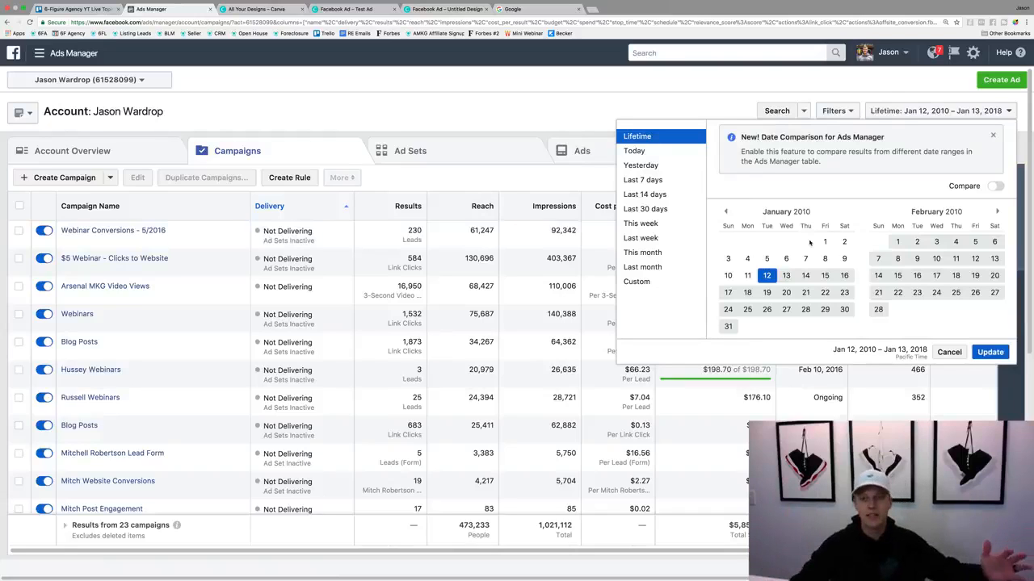
pyautogui.click(672, 154)
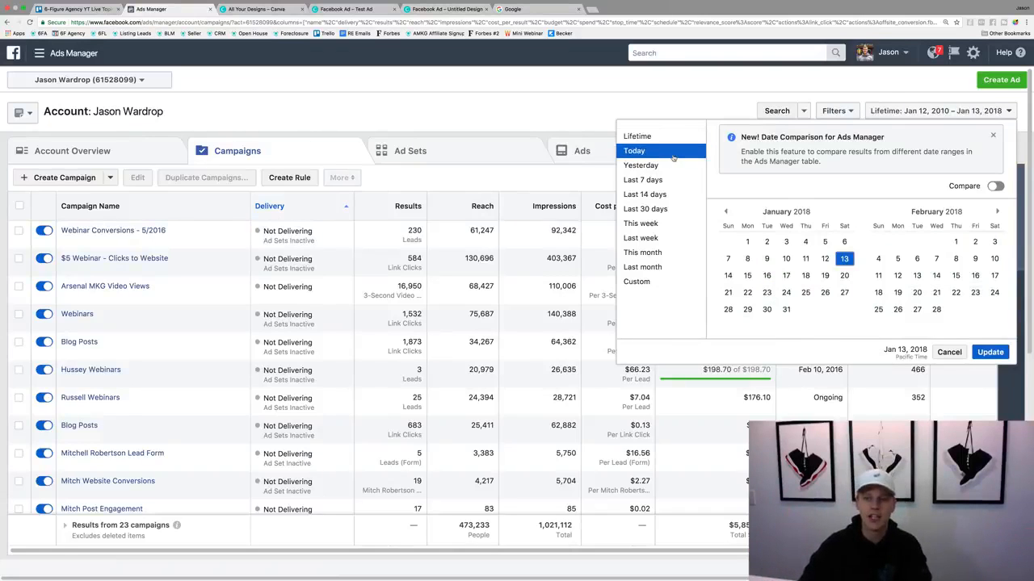
pyautogui.click(656, 180)
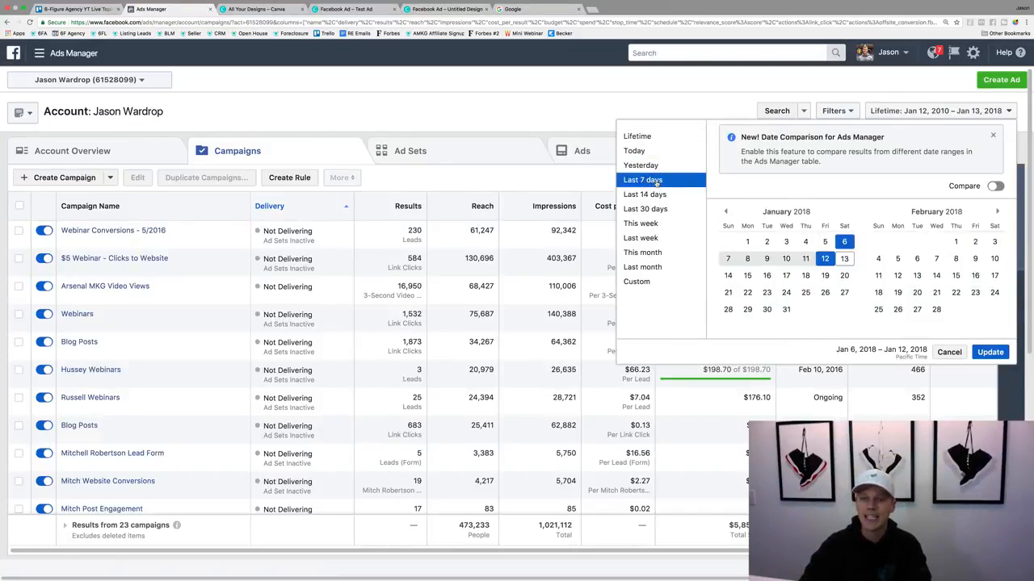
pyautogui.click(827, 259)
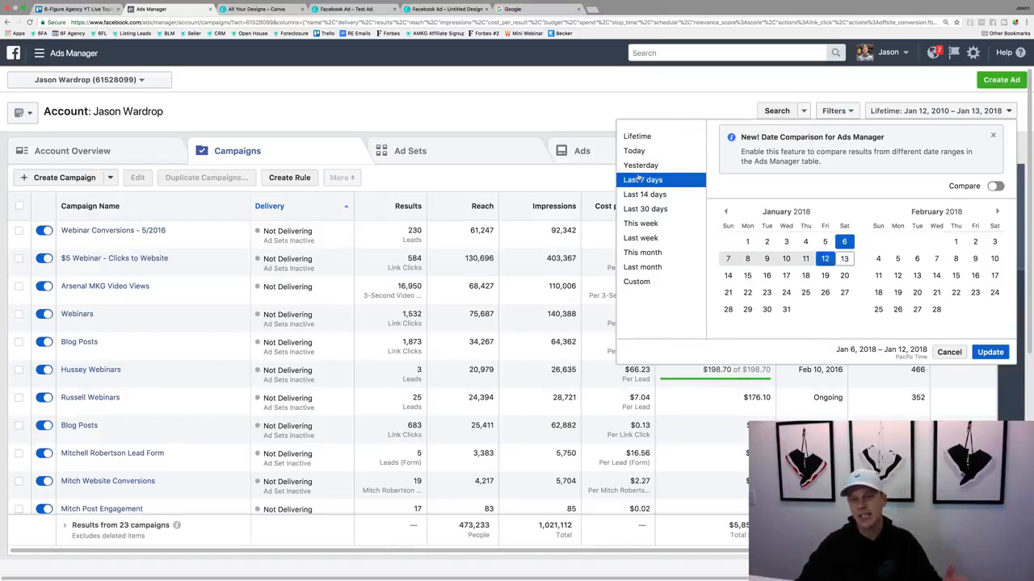
pyautogui.click(990, 352)
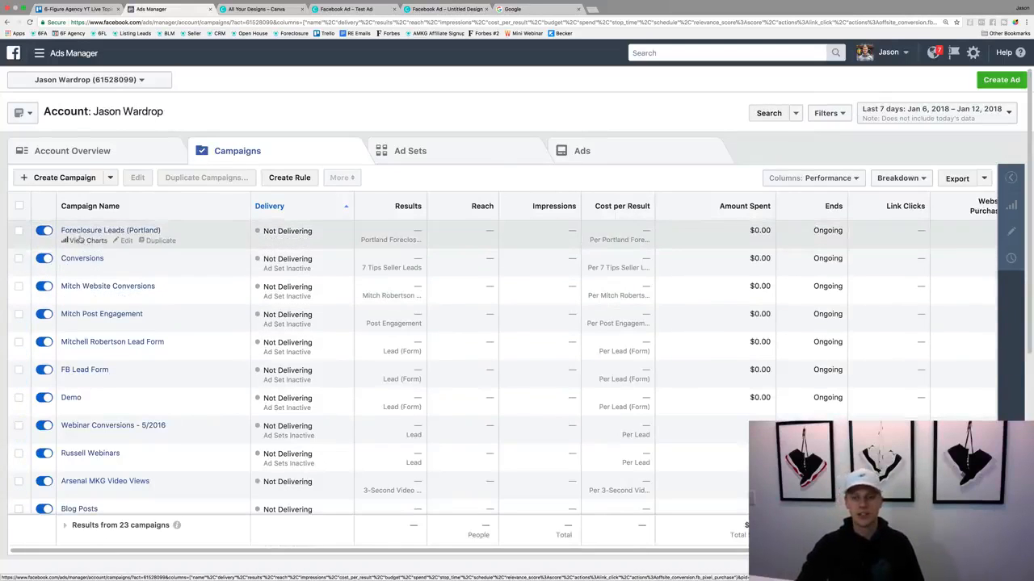
# Step: View the campaign table with the Delivery column preset, and change it to the Engagement preset
pyautogui.click(840, 179)
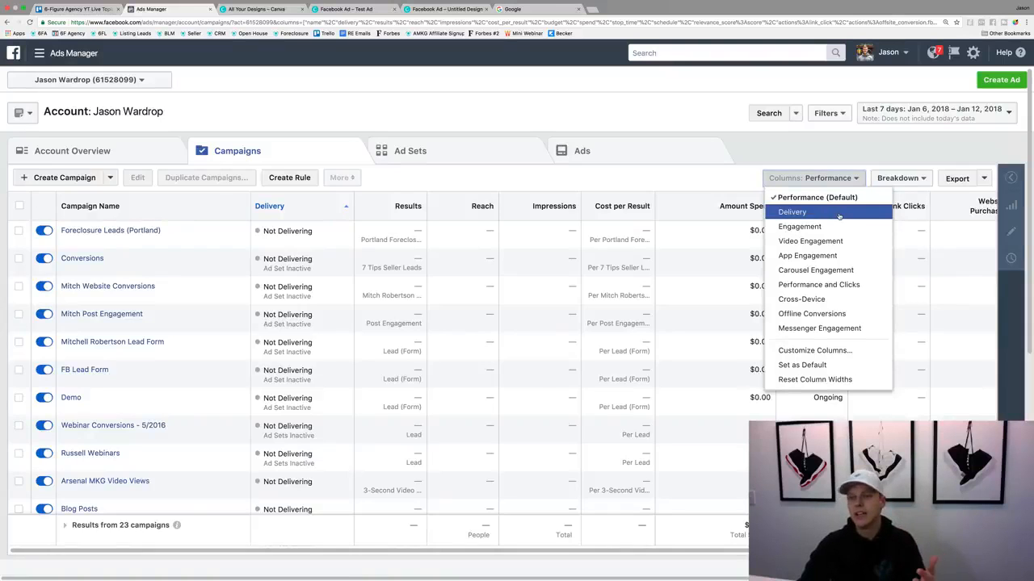
pyautogui.click(839, 214)
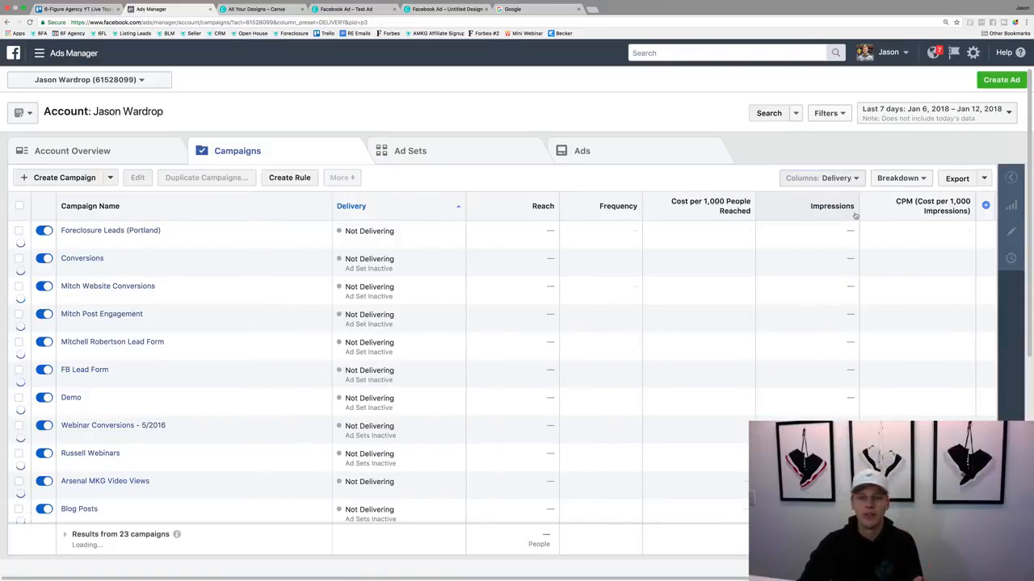
pyautogui.click(835, 178)
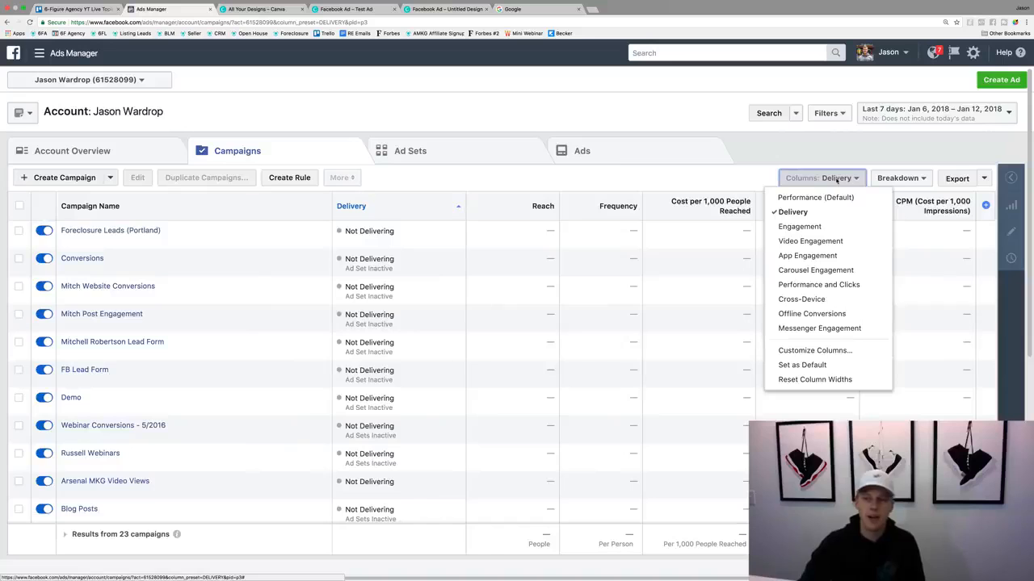
pyautogui.click(833, 231)
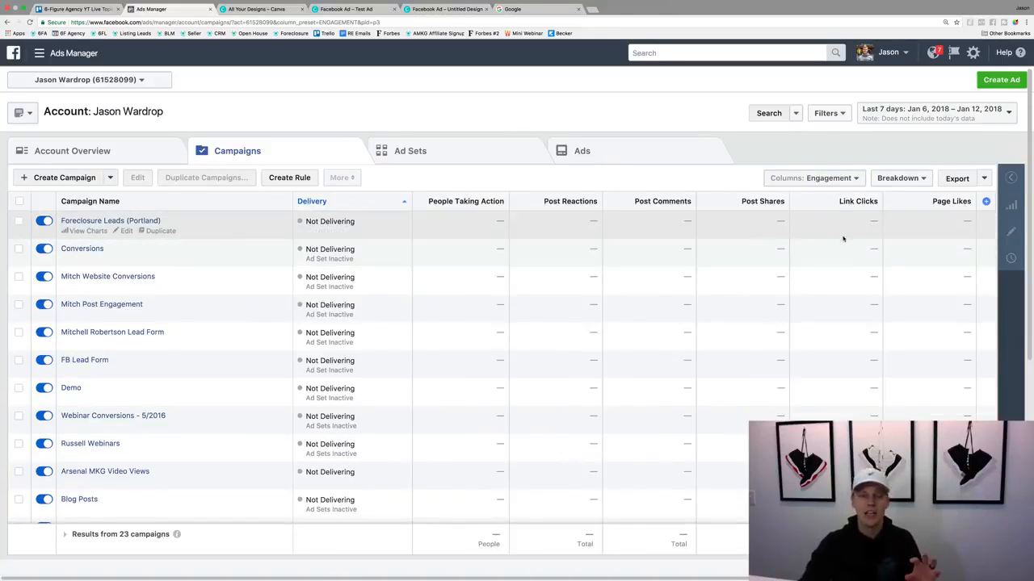
pyautogui.click(836, 179)
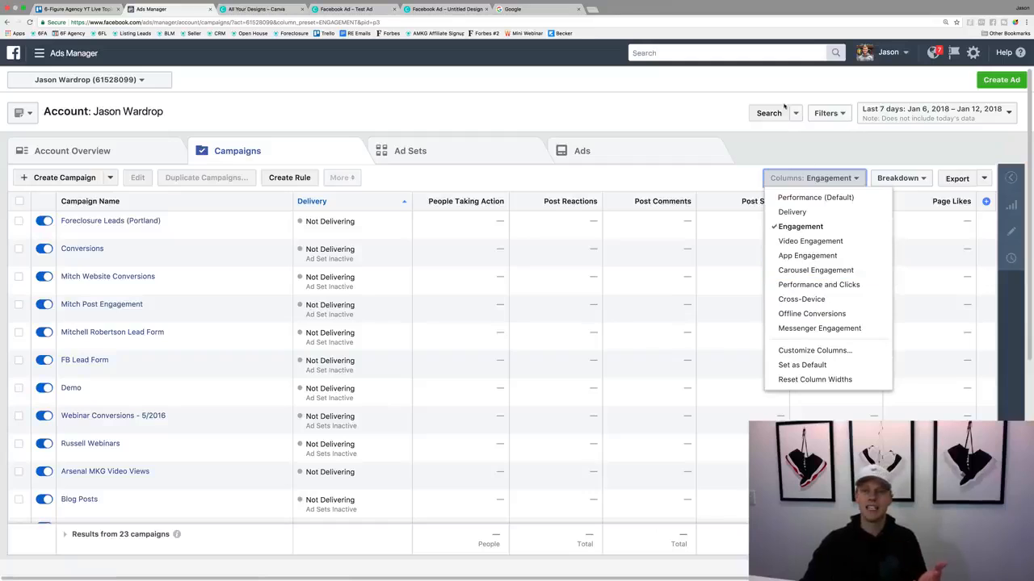
pyautogui.click(786, 142)
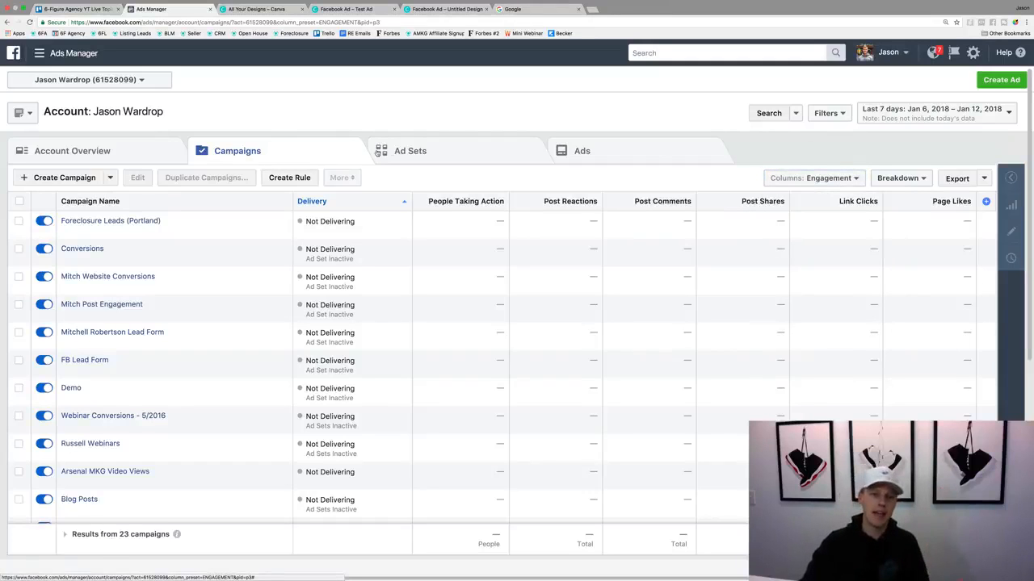
# Step: Look at the account's ad set and ad lists, and return to the campaign list
pyautogui.click(421, 150)
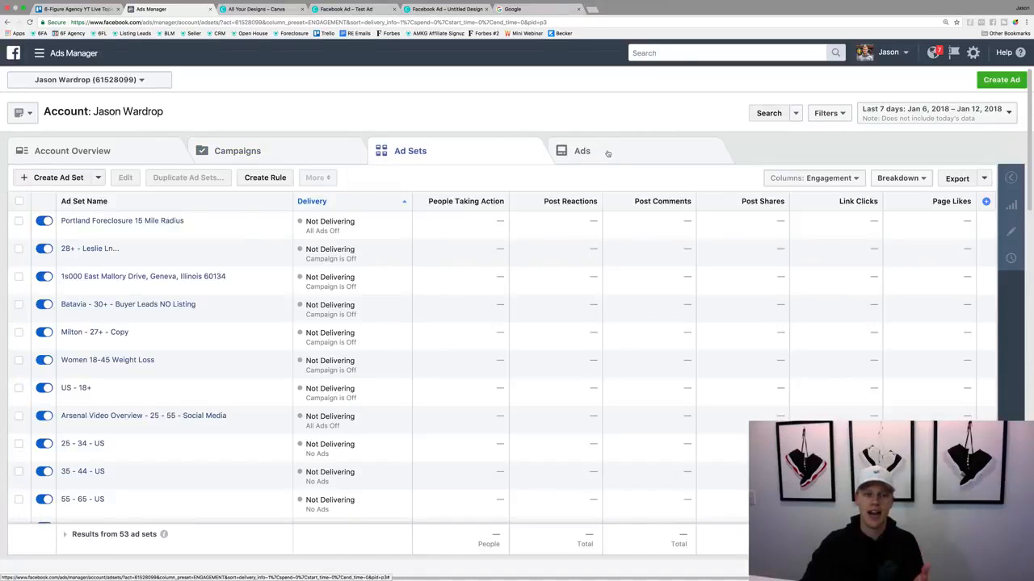
pyautogui.click(607, 153)
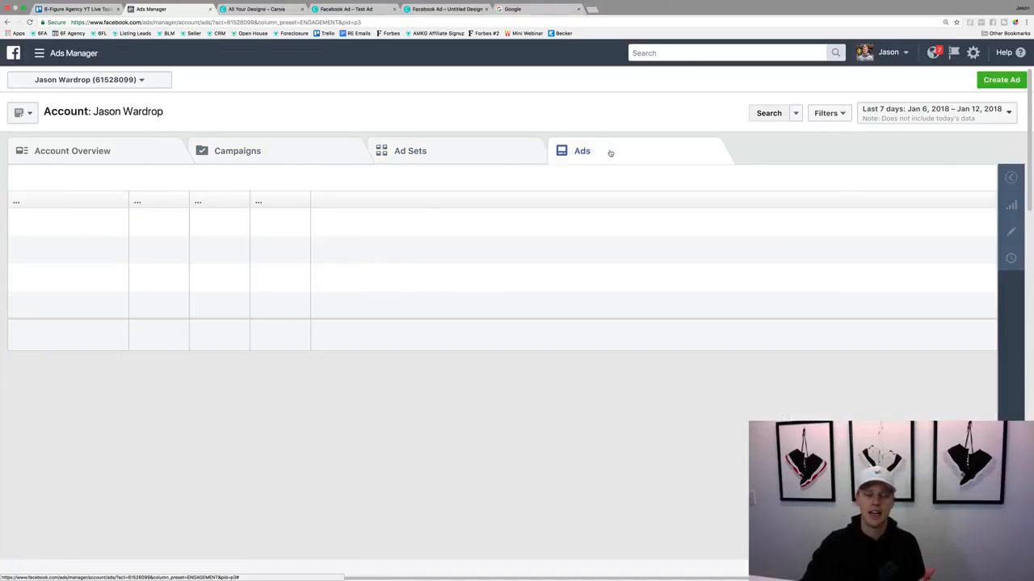
pyautogui.click(255, 150)
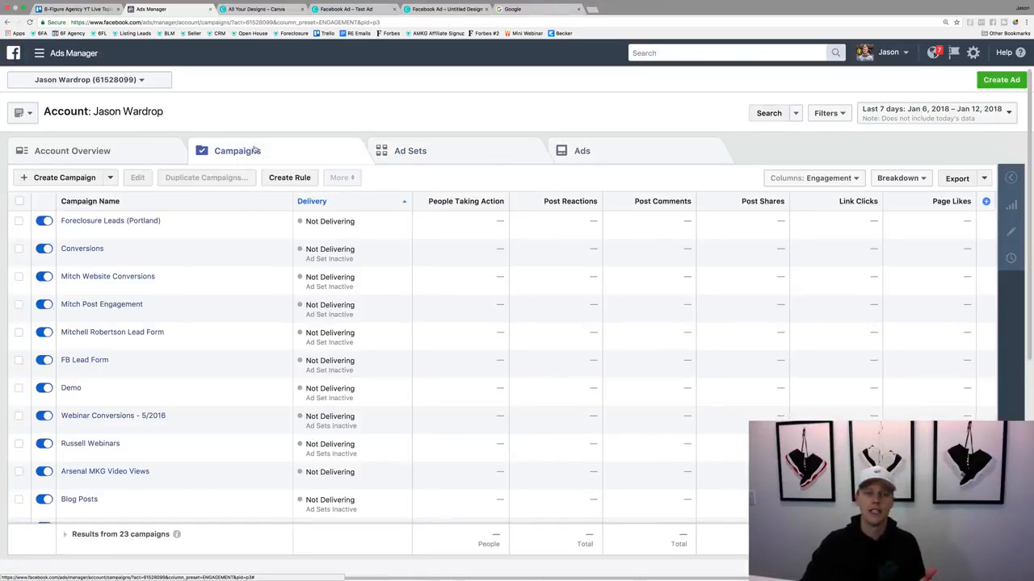
# Step: Open the Foreclosure Leads (Portland) campaign and its Portland Foreclosure 15 Mile Radius ad set to list the ads inside
pyautogui.moveTo(173, 217)
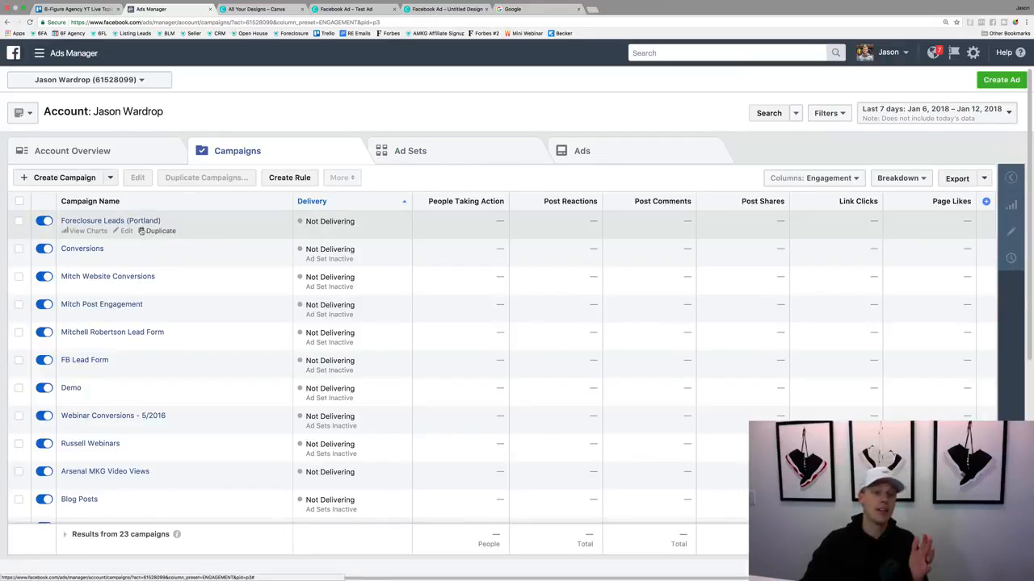
pyautogui.click(99, 222)
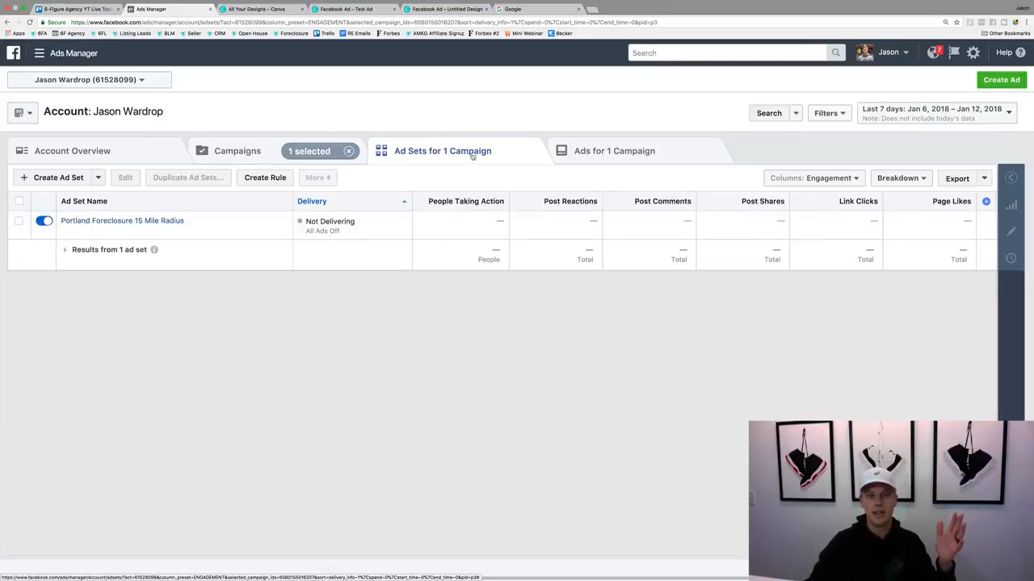
pyautogui.click(117, 221)
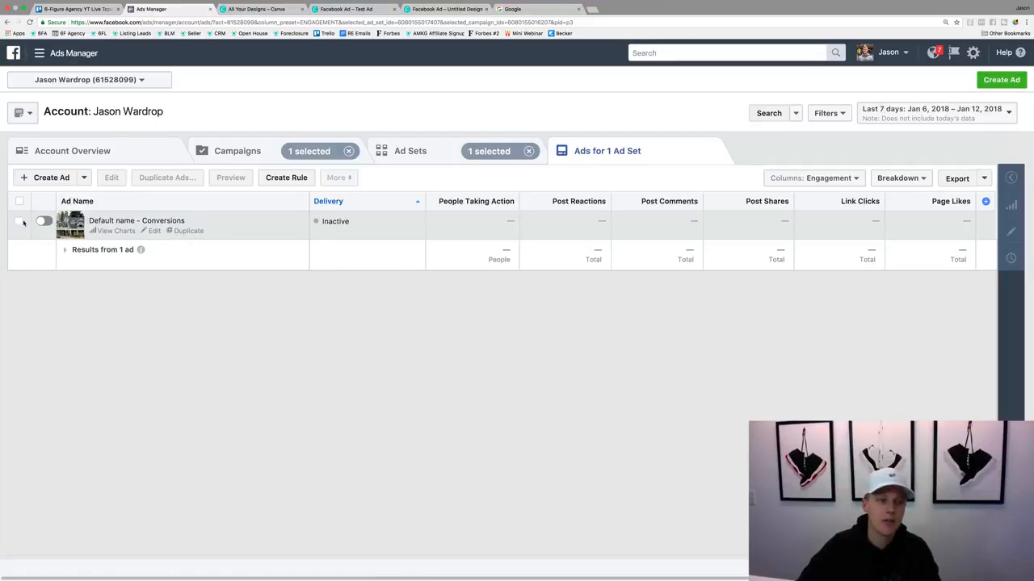
# Step: Preview the Default name - Conversions ad, open its Facebook post with comments, and like the post
pyautogui.click(20, 222)
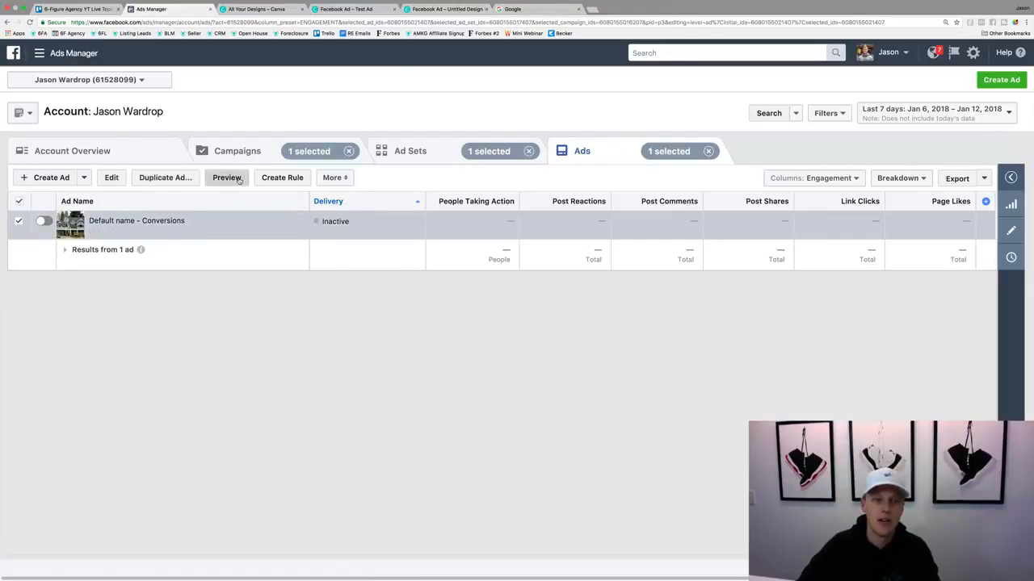
pyautogui.click(227, 177)
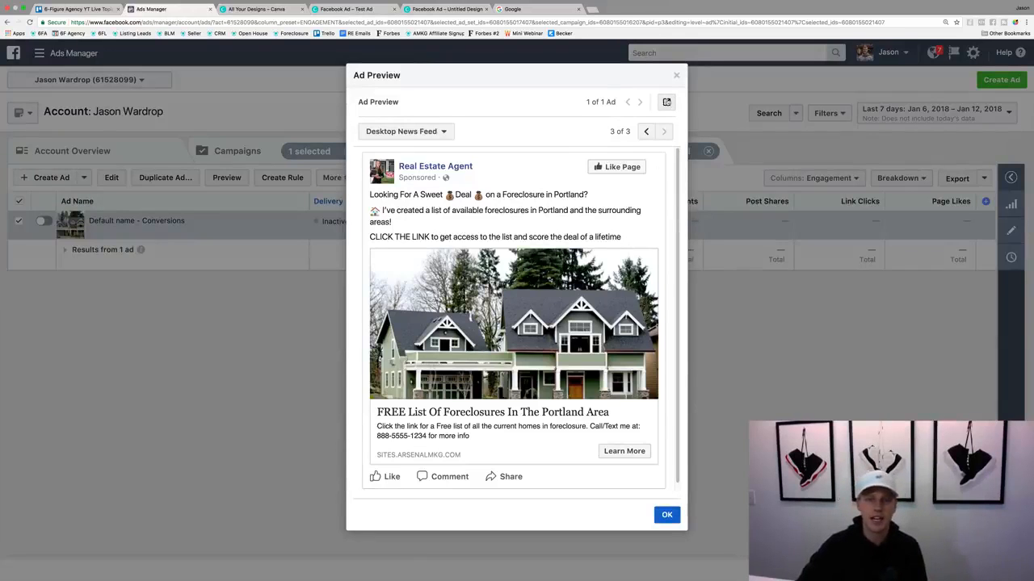
pyautogui.click(667, 103)
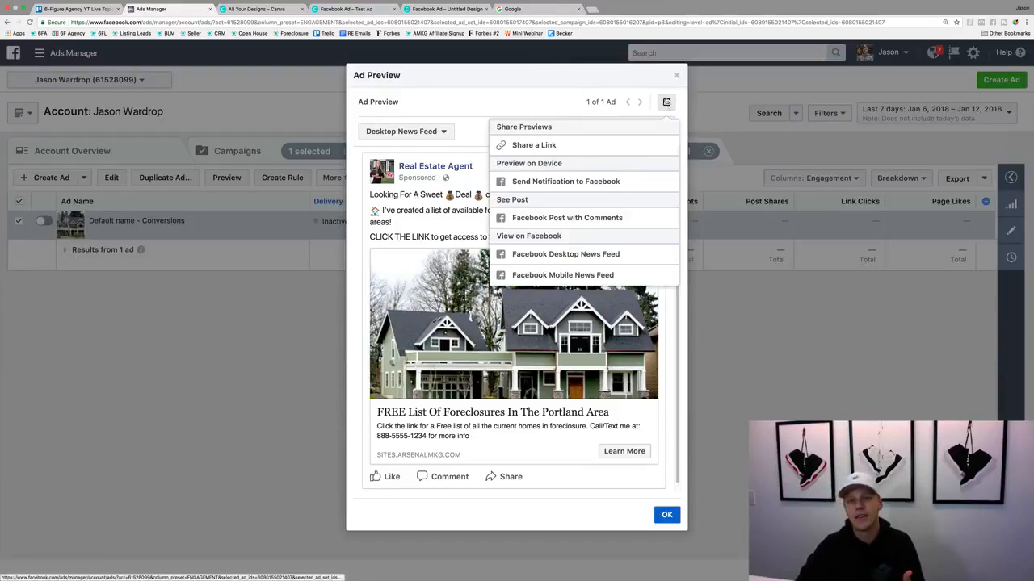
pyautogui.click(613, 217)
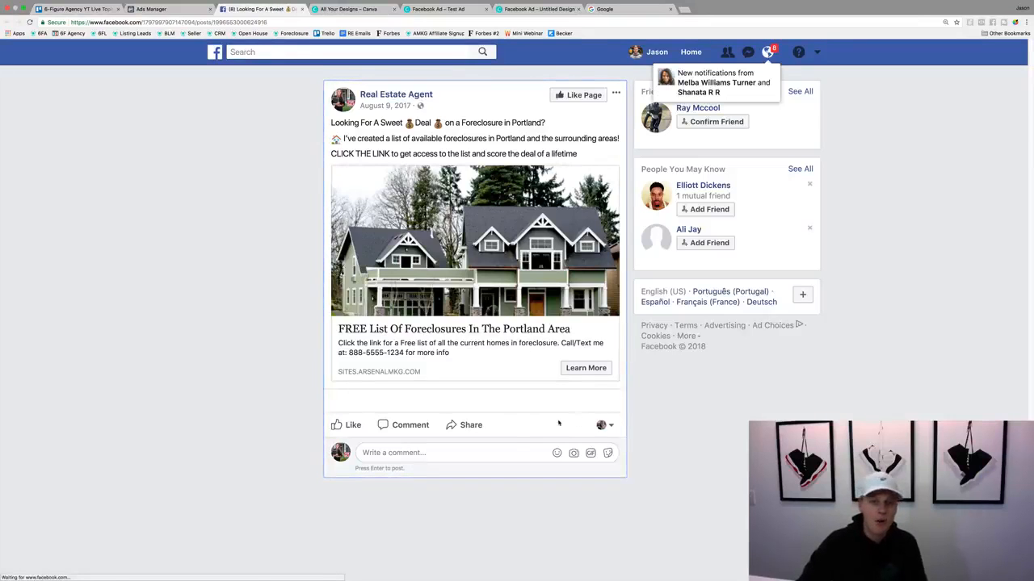
pyautogui.click(345, 424)
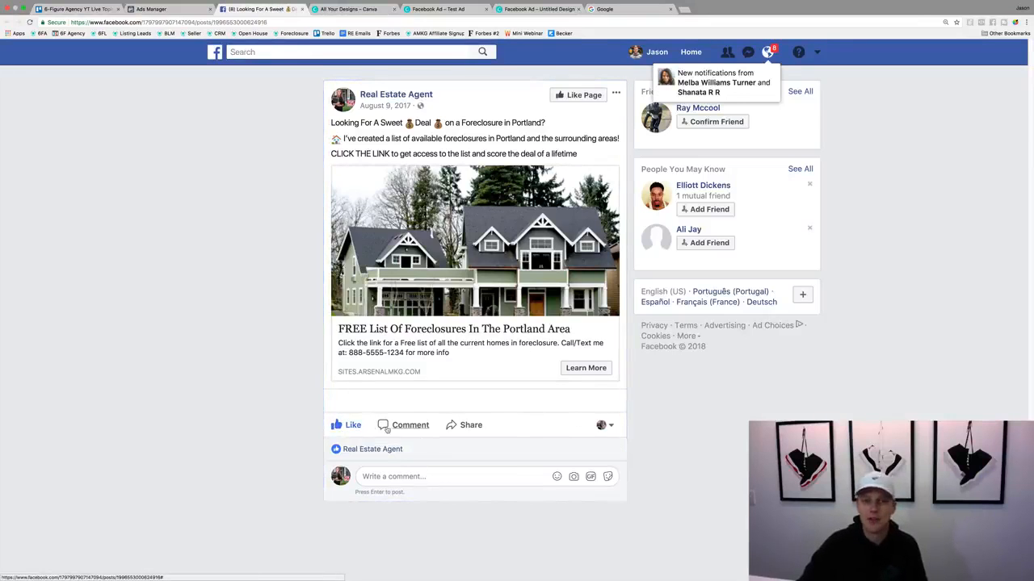
# Step: View the pages available for liking and commenting on the foreclosure post, and return to the ad list in Ads Manager
pyautogui.click(601, 426)
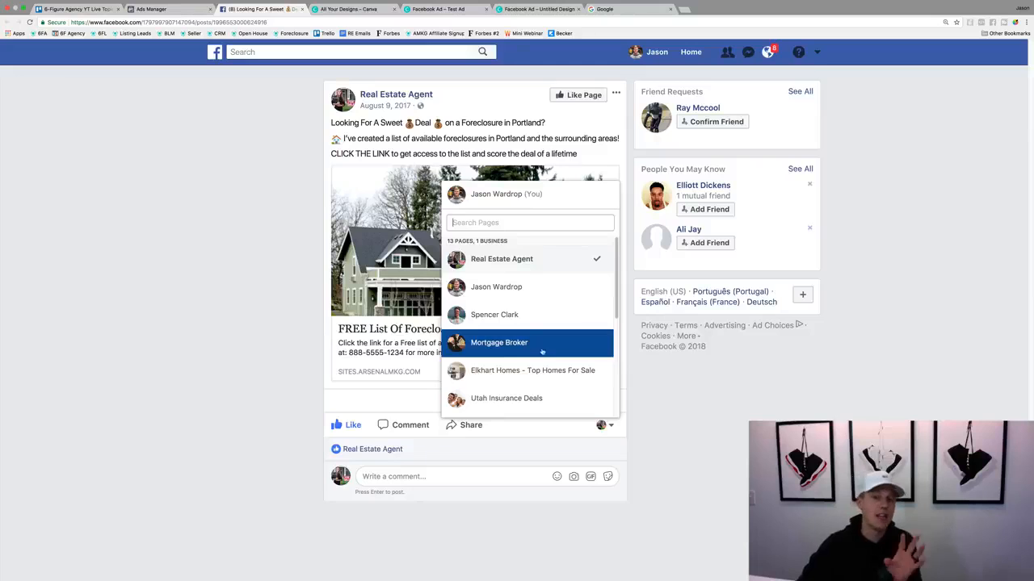
pyautogui.click(610, 425)
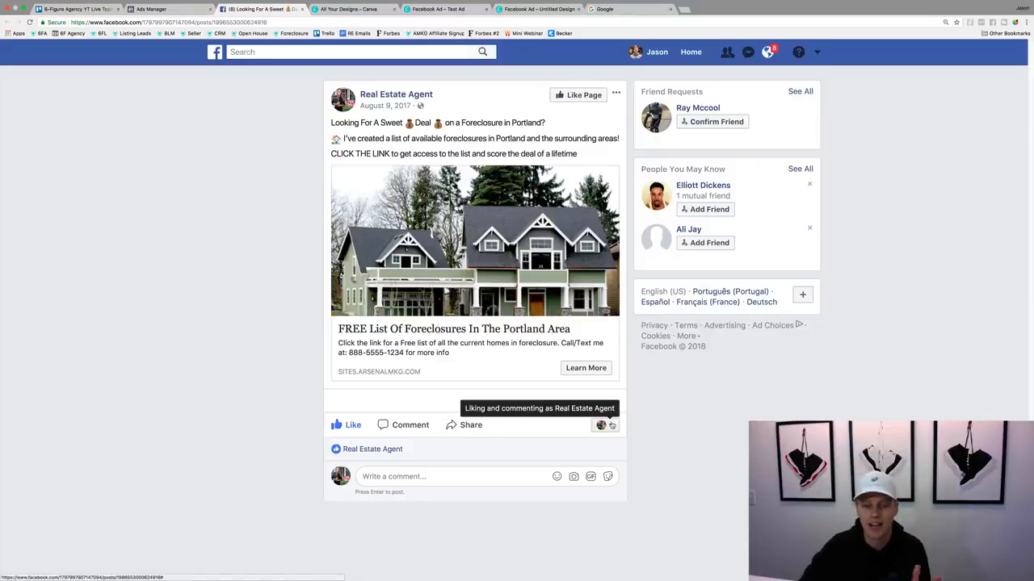
pyautogui.click(163, 8)
pyautogui.click(288, 392)
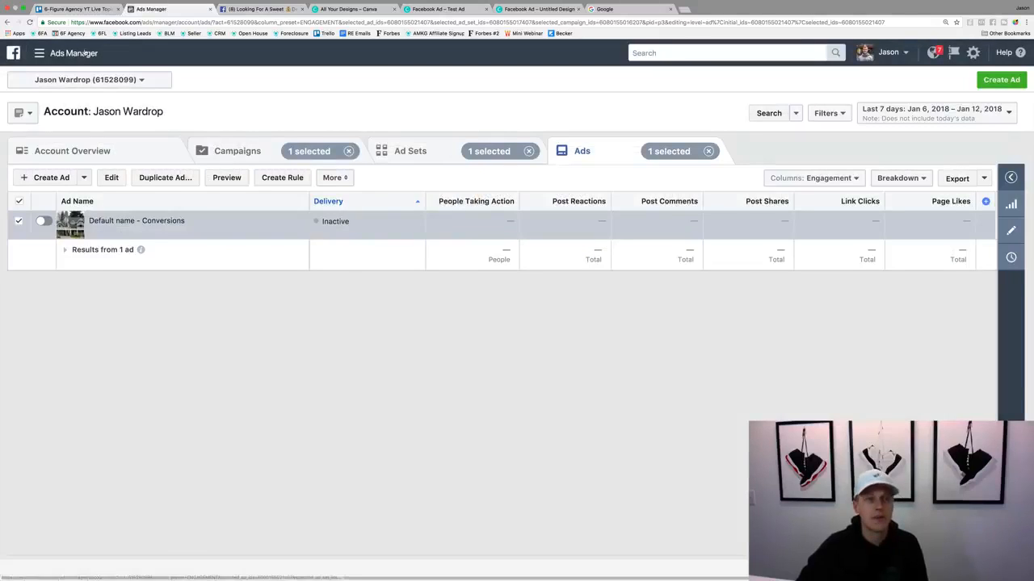
# Step: Look through the full list of Ads Manager tools, including the Measure & Report section, and close it
pyautogui.click(57, 54)
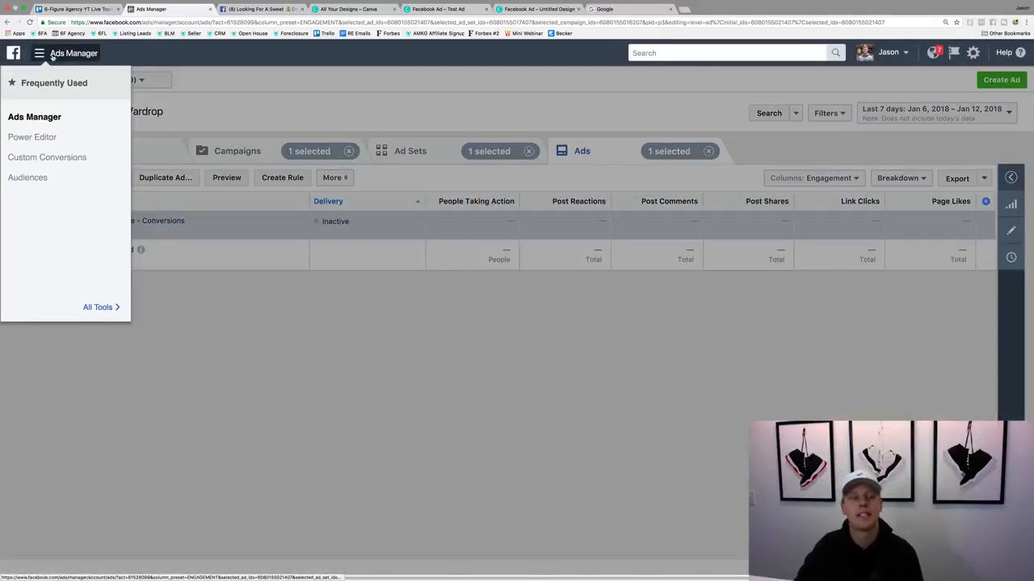
pyautogui.click(115, 307)
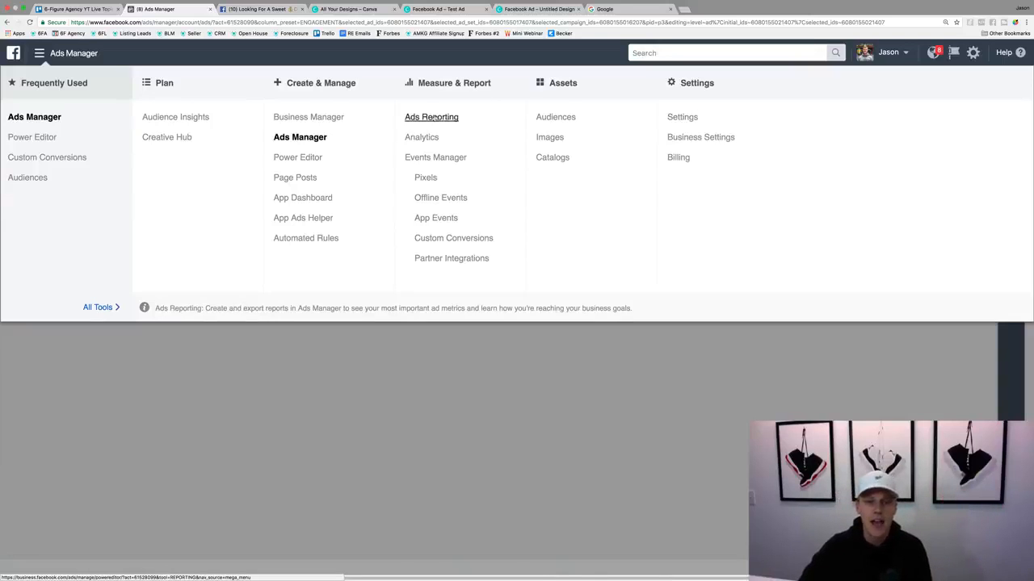
pyautogui.click(451, 375)
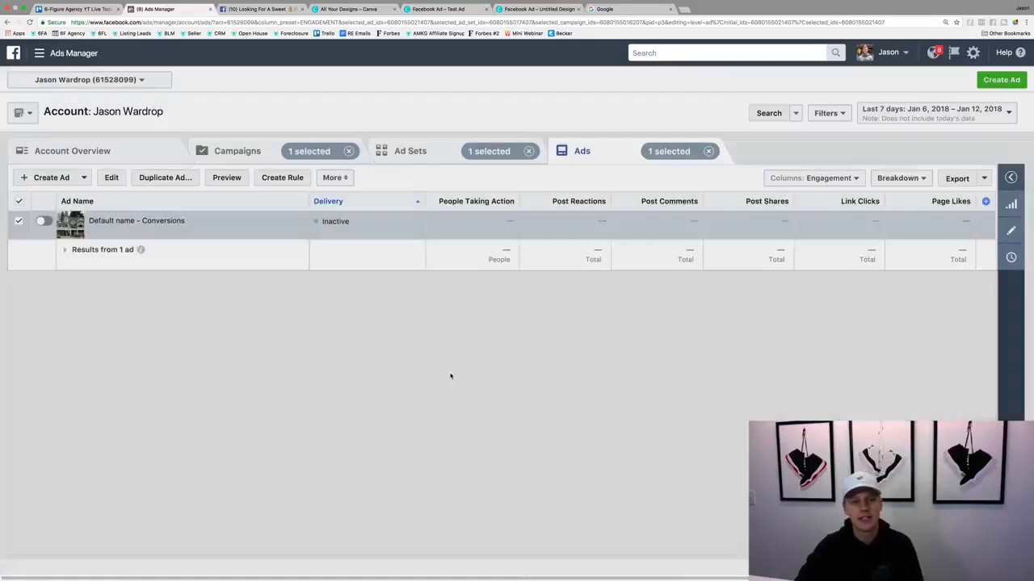